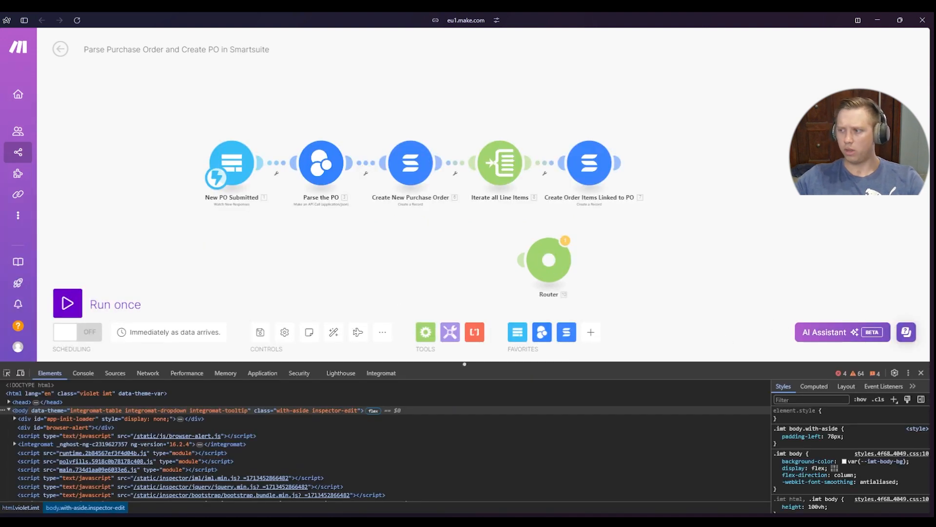
pyautogui.click(908, 372)
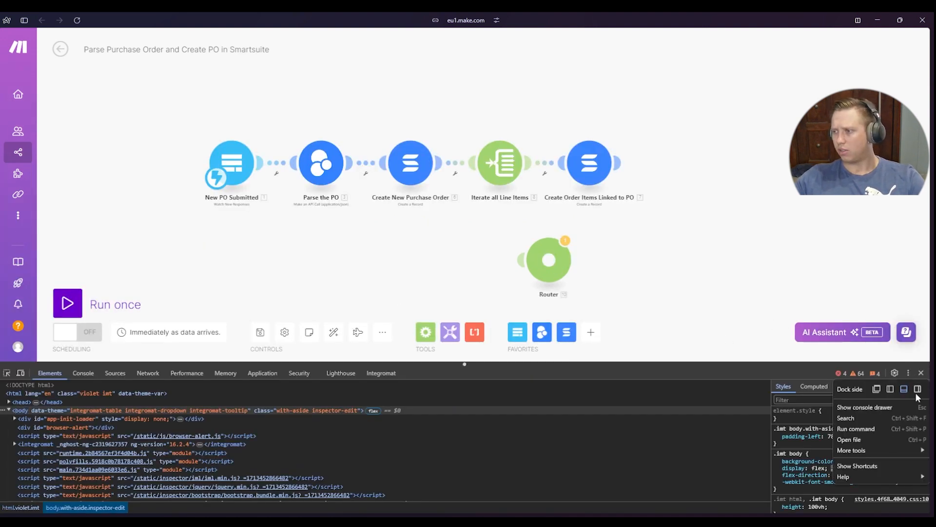
pyautogui.click(917, 389)
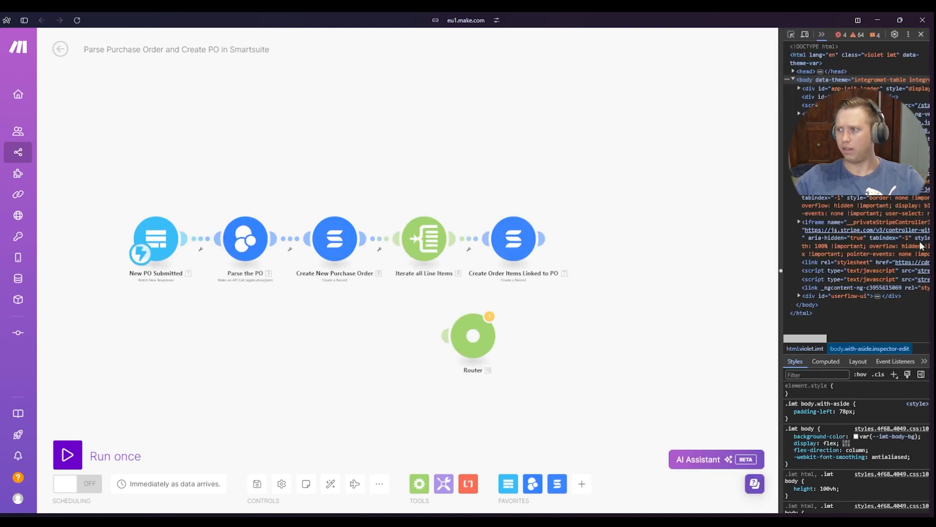
pyautogui.moveTo(779, 269); pyautogui.dragTo(773, 289)
pyautogui.click(908, 33)
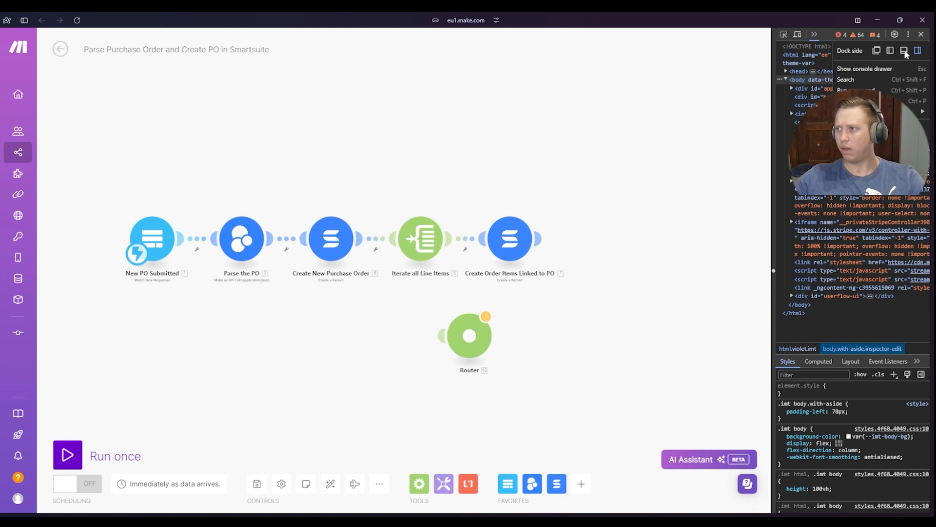
pyautogui.click(902, 51)
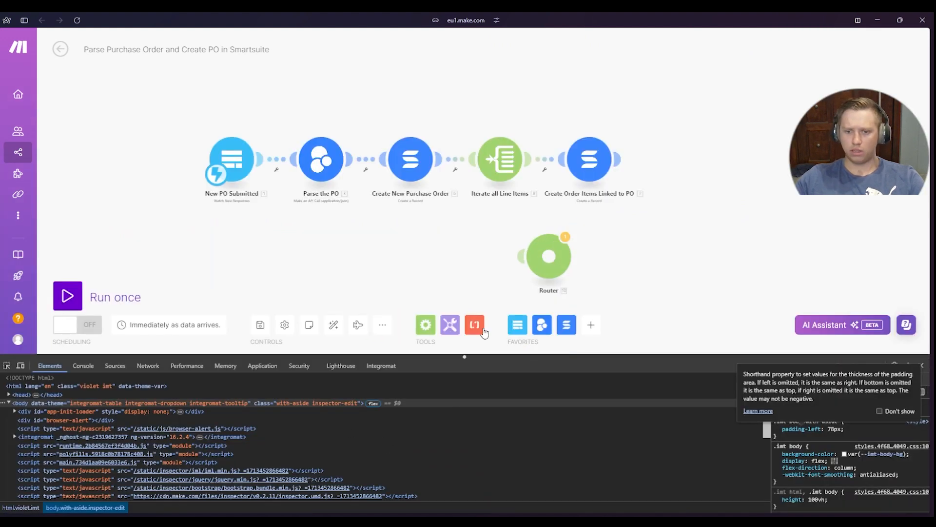
pyautogui.moveTo(618, 355); pyautogui.dragTo(616, 379)
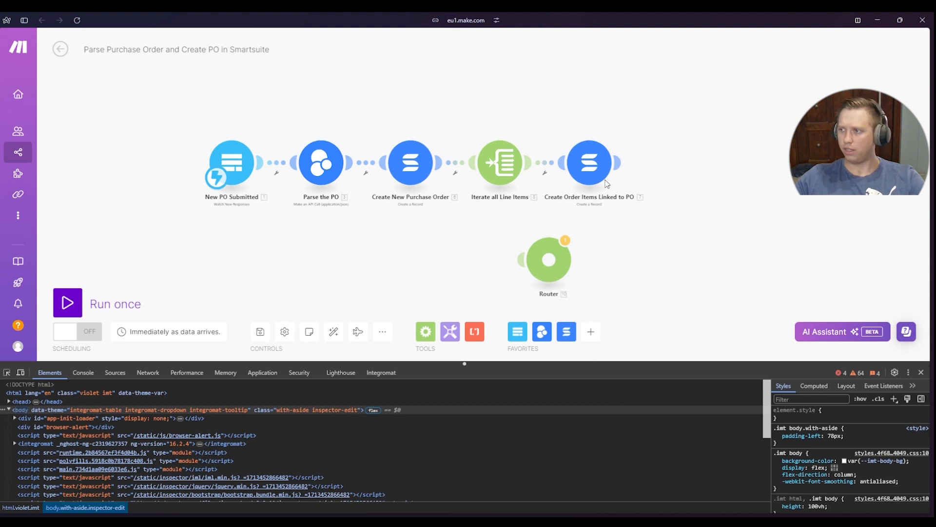
pyautogui.moveTo(735, 182); pyautogui.dragTo(792, 190)
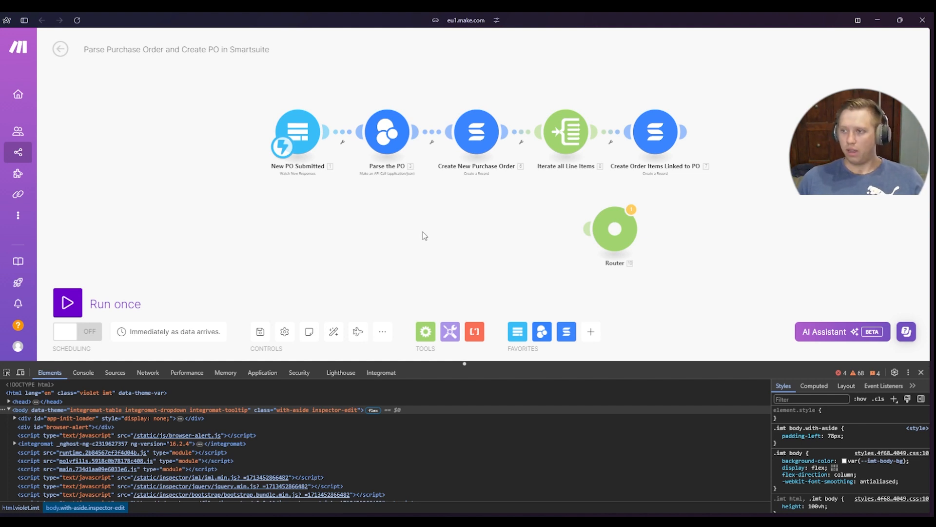
pyautogui.moveTo(492, 225); pyautogui.dragTo(370, 304)
pyautogui.moveTo(565, 168); pyautogui.dragTo(479, 202)
pyautogui.moveTo(527, 174); pyautogui.dragTo(524, 204)
pyautogui.moveTo(495, 232); pyautogui.dragTo(602, 111)
pyautogui.moveTo(573, 274); pyautogui.dragTo(578, 254)
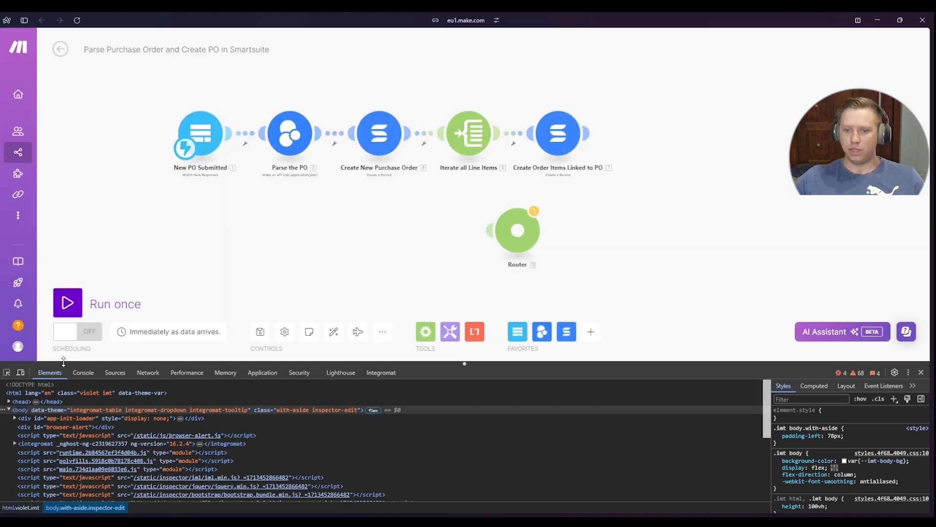
# Show the Integromat debugger in the developer tools and enlarge its pane
pyautogui.click(382, 373)
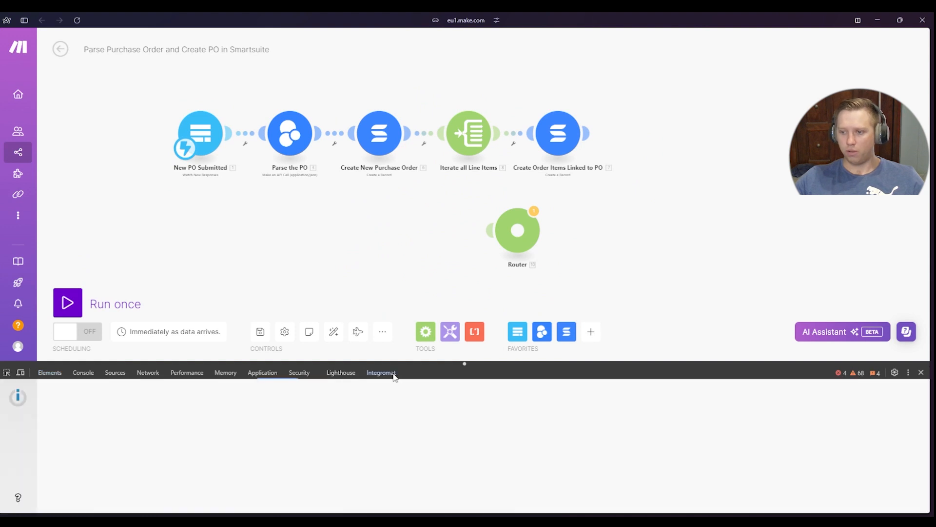
pyautogui.moveTo(568, 363); pyautogui.dragTo(537, 324)
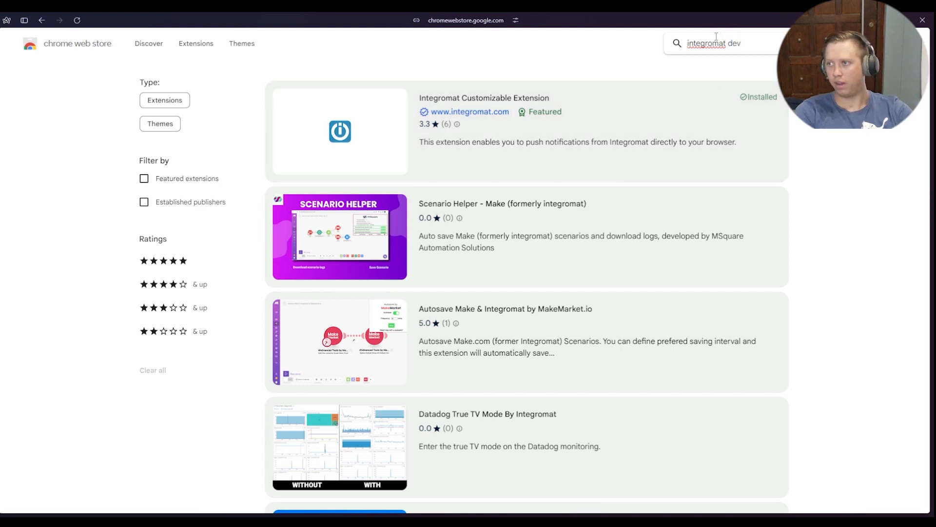
# Search the Chrome Web Store for "integromat dev tool" and open the Integromat DevTool extension page
pyautogui.write('dev tool')
pyautogui.press('Return')
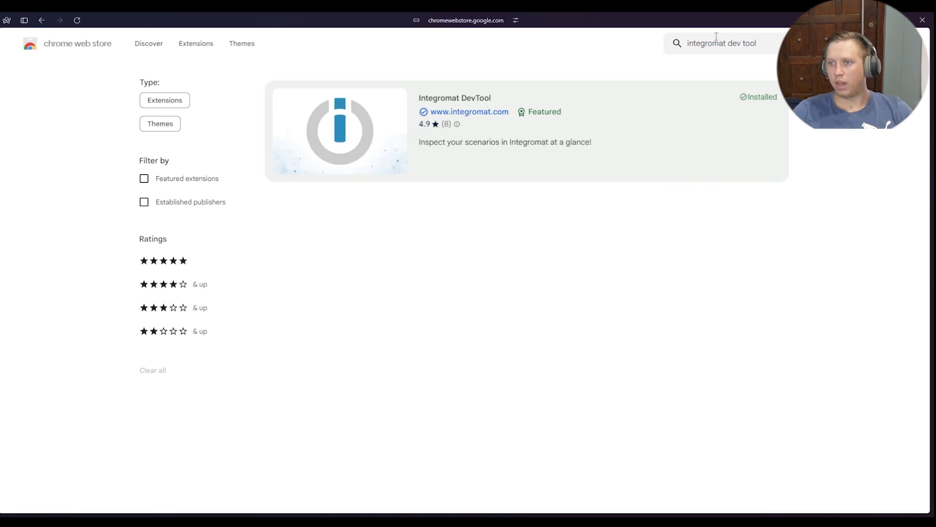
pyautogui.click(615, 138)
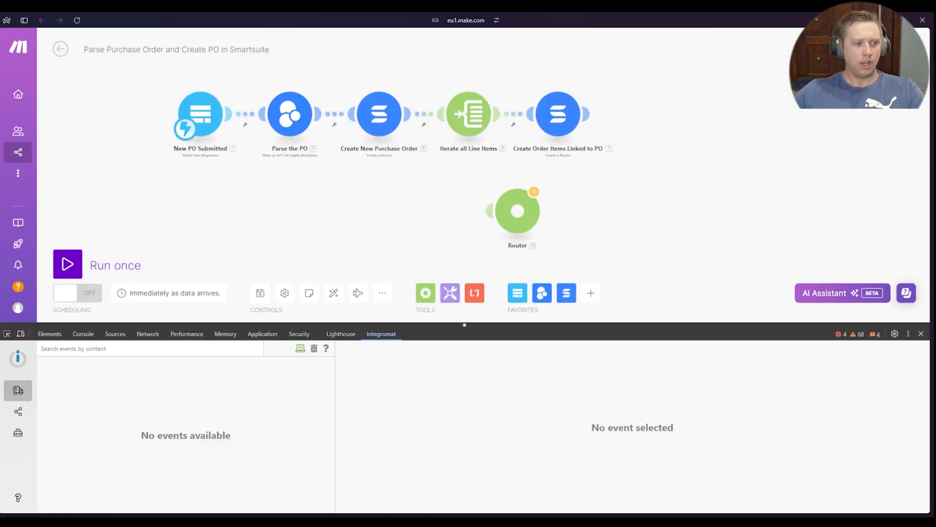
pyautogui.moveTo(68, 414)
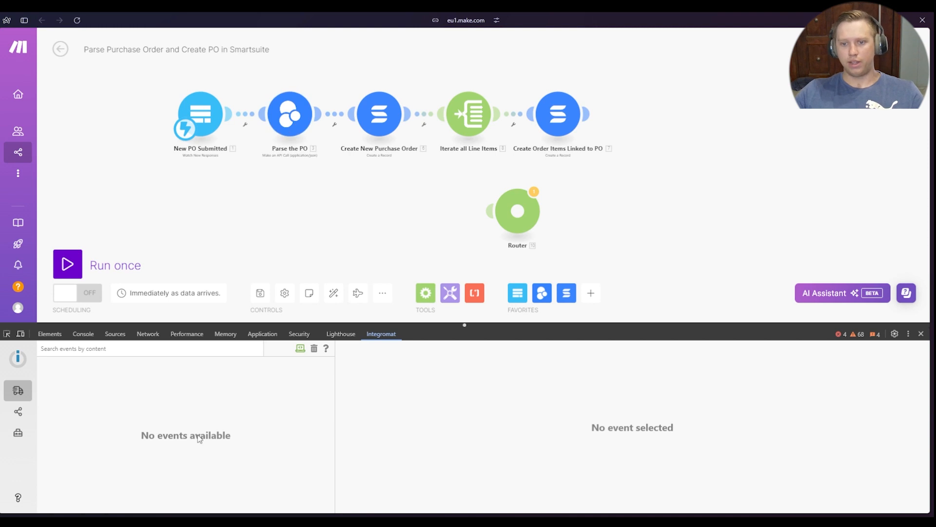
pyautogui.moveTo(243, 223); pyautogui.dragTo(260, 229)
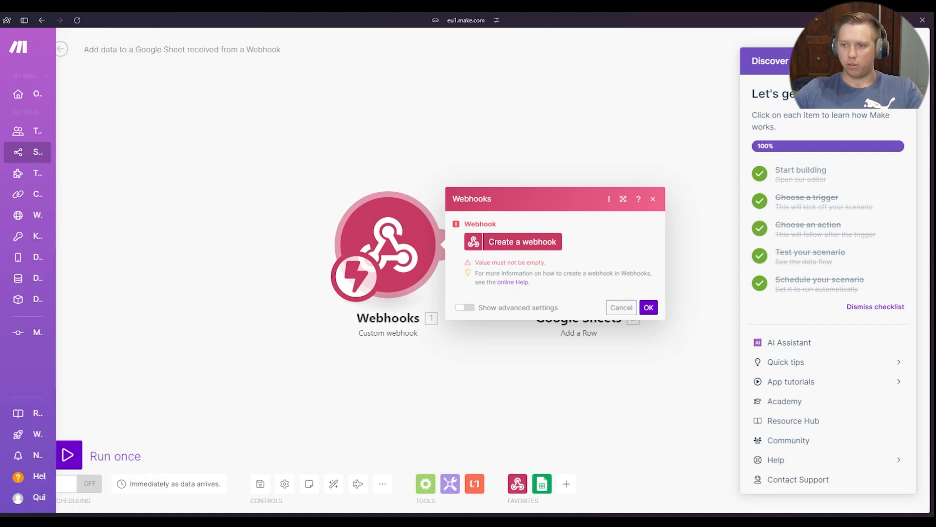
# Create a webhook named "dev tool demo" for the Webhooks trigger and copy its address
pyautogui.click(306, 284)
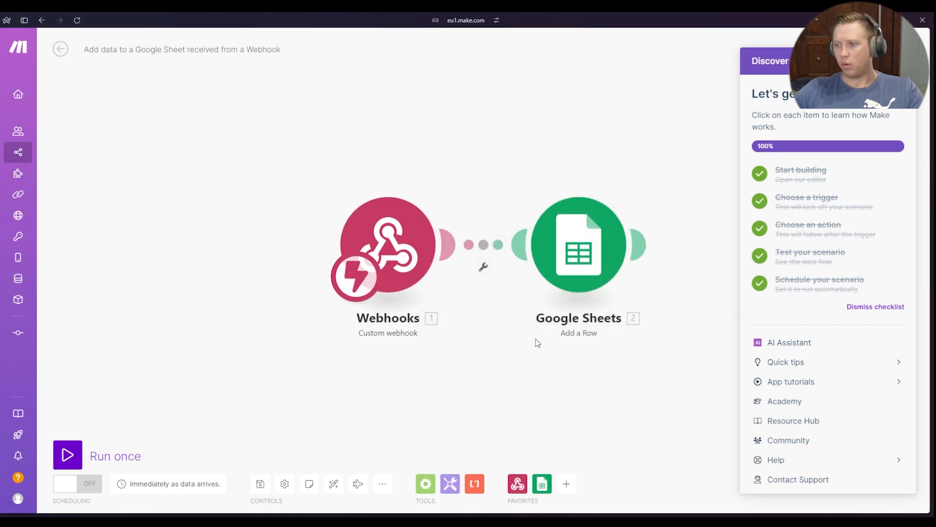
pyautogui.moveTo(509, 141); pyautogui.dragTo(411, 156)
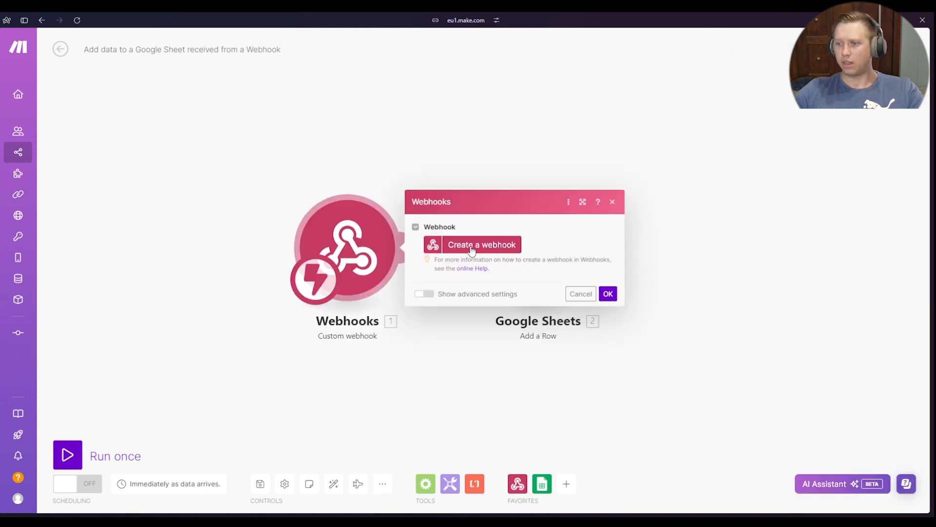
pyautogui.click(472, 250)
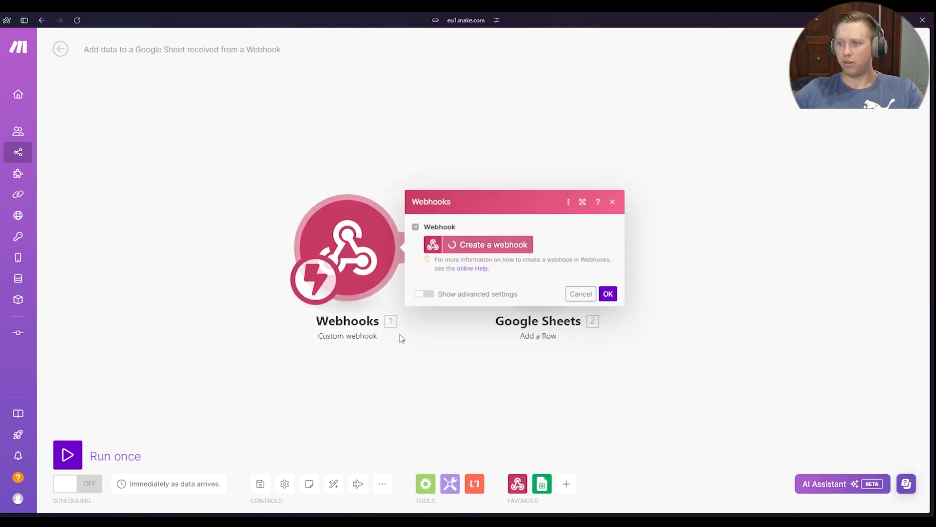
pyautogui.click(685, 205)
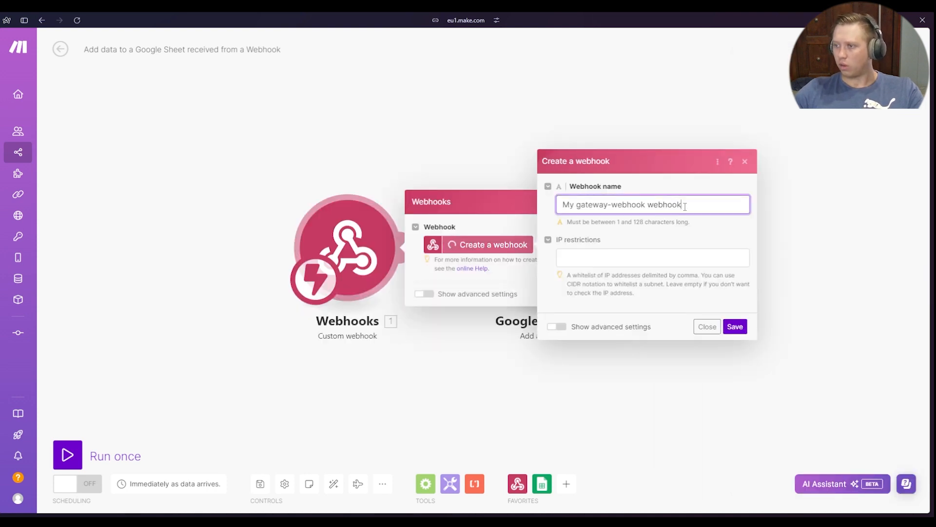
pyautogui.hotkey('ctrl', 'a')
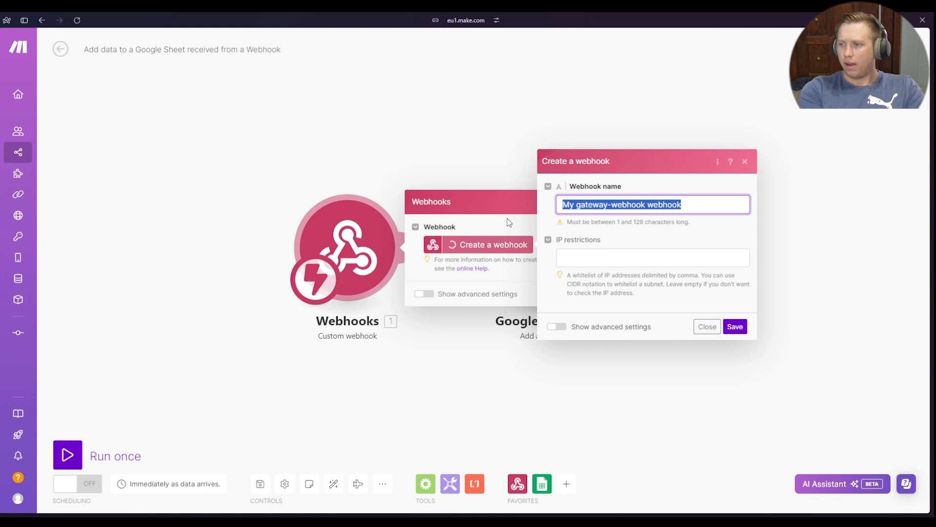
pyautogui.write('dev tool demo')
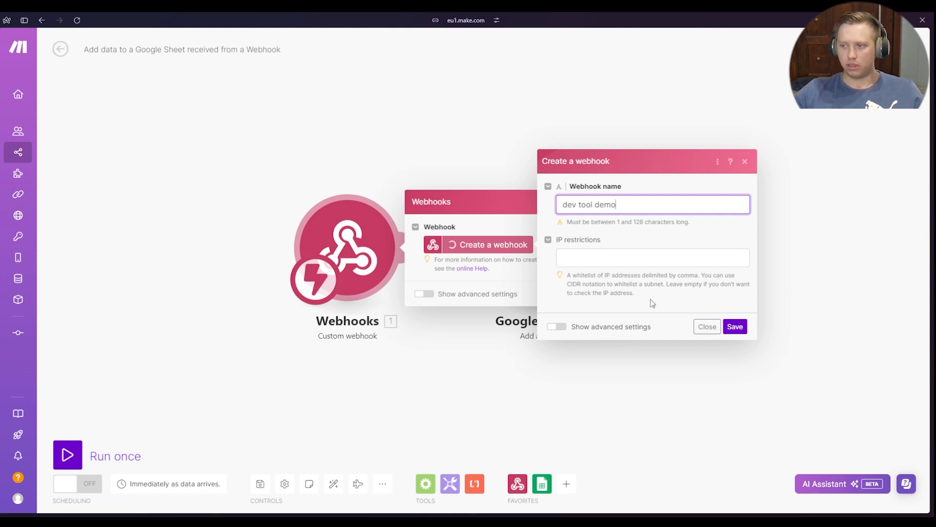
pyautogui.click(735, 326)
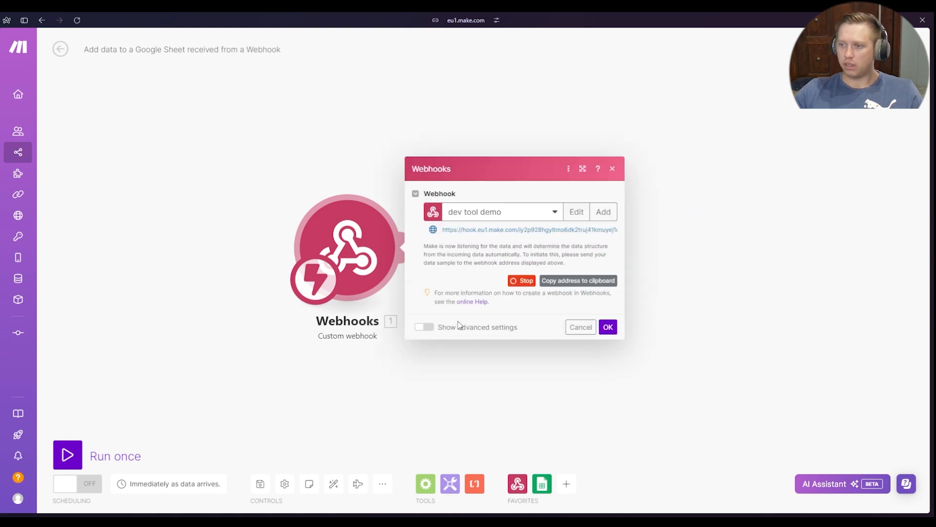
pyautogui.click(583, 284)
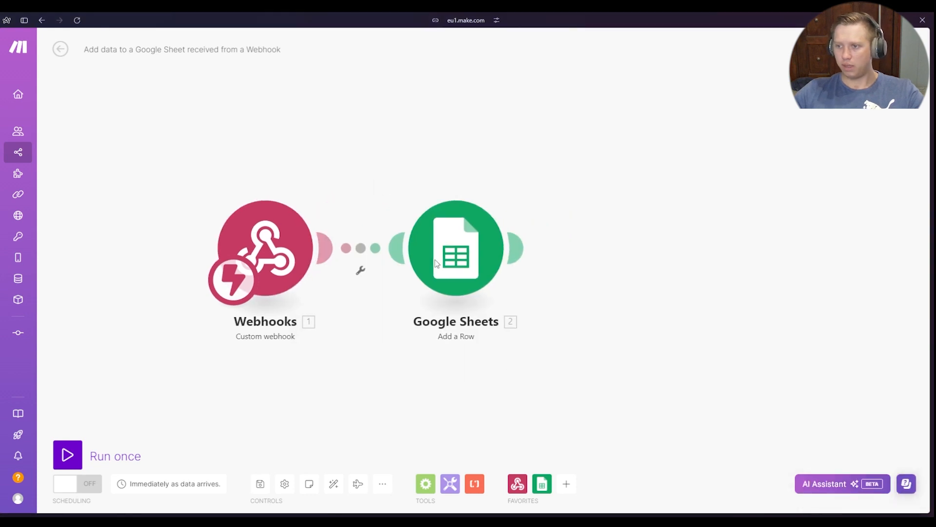
# Create a Google connection named "test account connection" for the Google Sheets module and sign in with Google
pyautogui.click(437, 263)
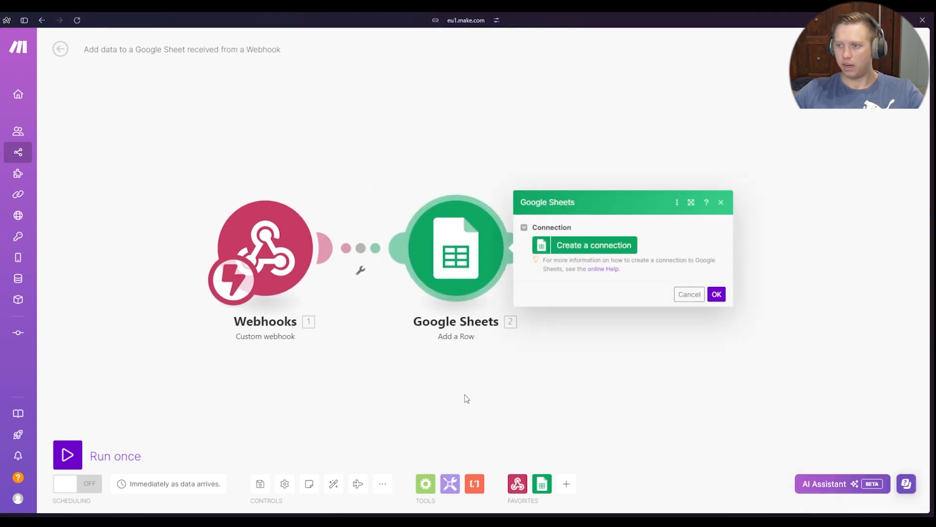
pyautogui.click(584, 247)
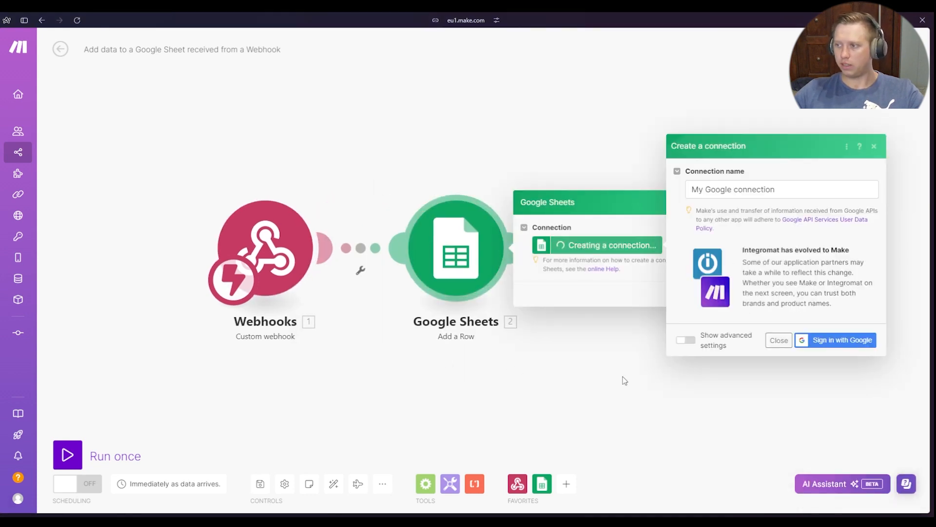
pyautogui.moveTo(775, 189); pyautogui.dragTo(691, 190)
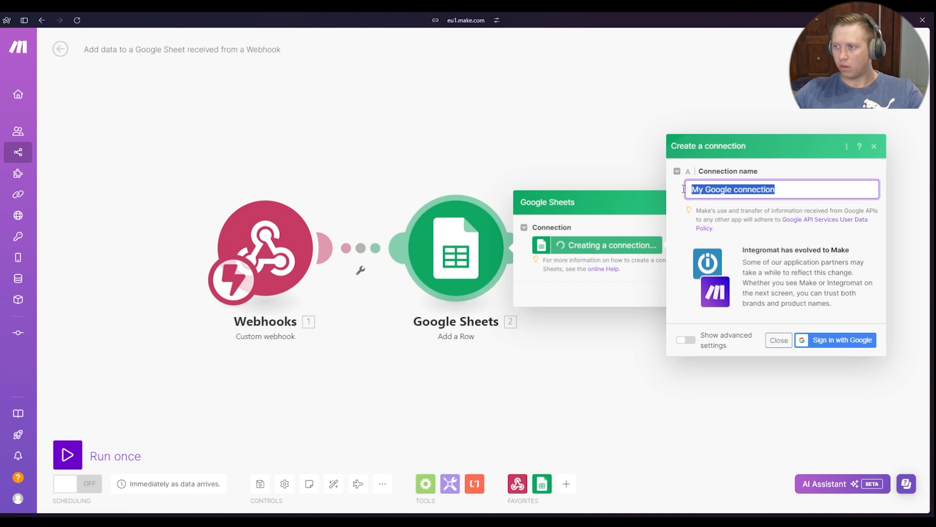
pyautogui.write('test account connection')
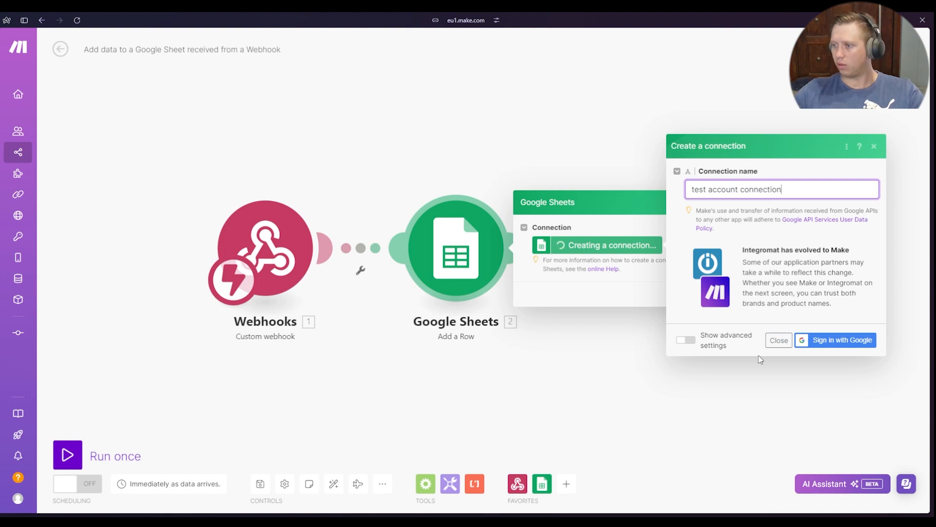
pyautogui.click(803, 345)
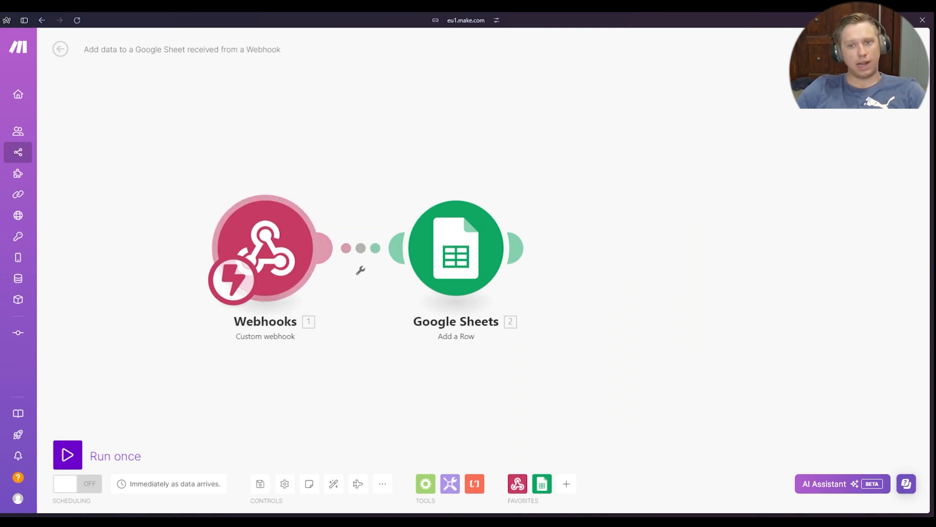
# Compare the Google Sheets module's value fields with the column headers in the make dev tool demo spreadsheet
pyautogui.click(456, 263)
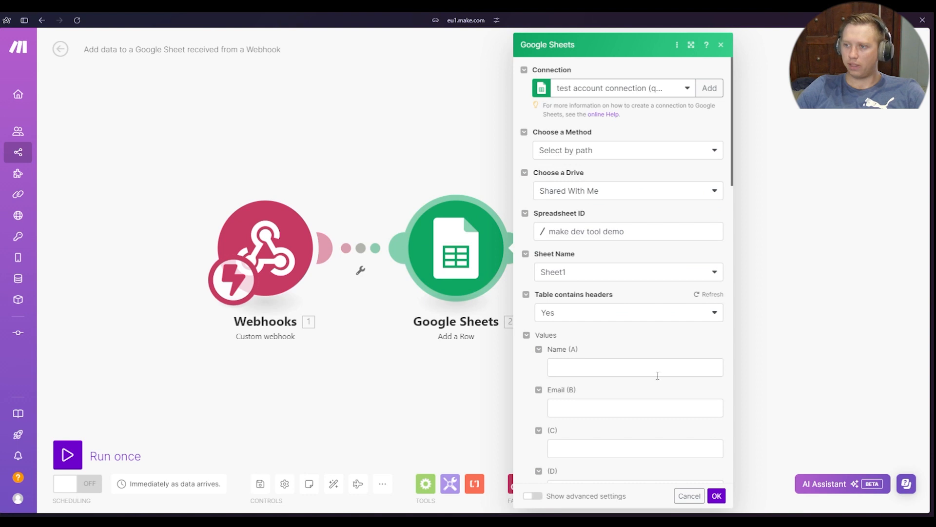
pyautogui.scroll(-3, 634, 366)
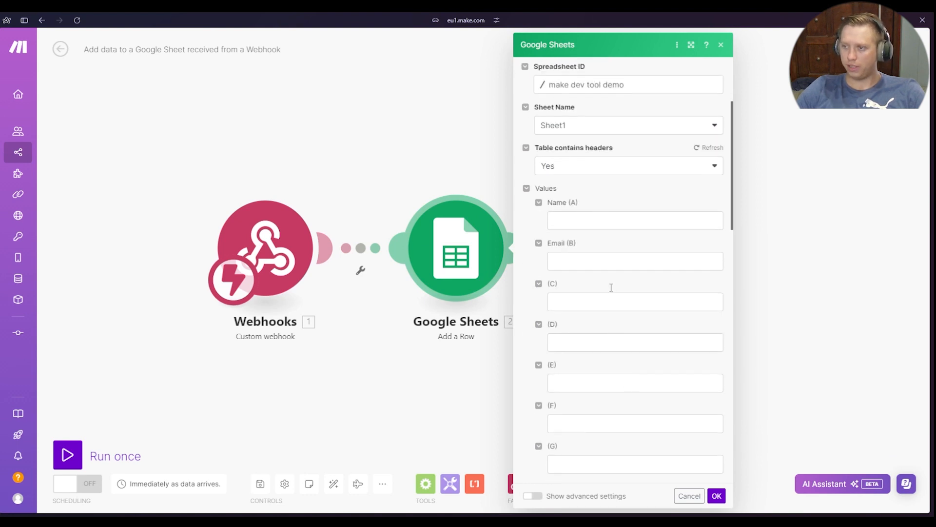
pyautogui.scroll(-2, 638, 317)
pyautogui.scroll(2, 634, 341)
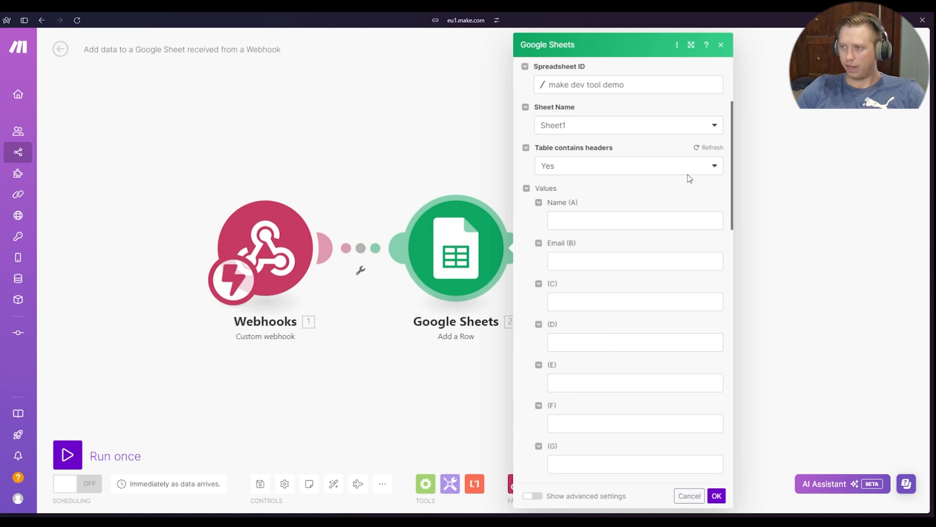
pyautogui.scroll(1, 616, 314)
pyautogui.moveTo(2, 161)
pyautogui.click(39, 258)
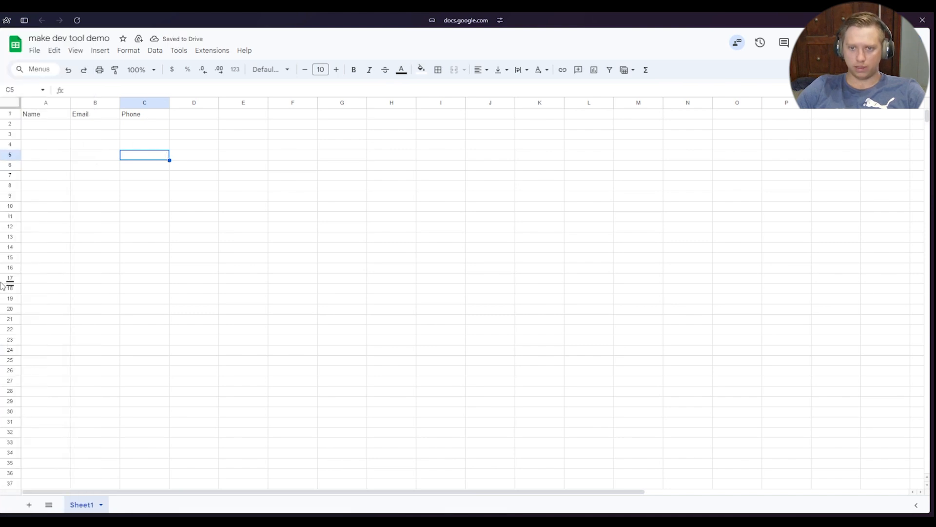
# Return to the scenario, refresh the Google Sheets module's table headers, and close its settings
pyautogui.moveTo(5, 286)
pyautogui.click(37, 276)
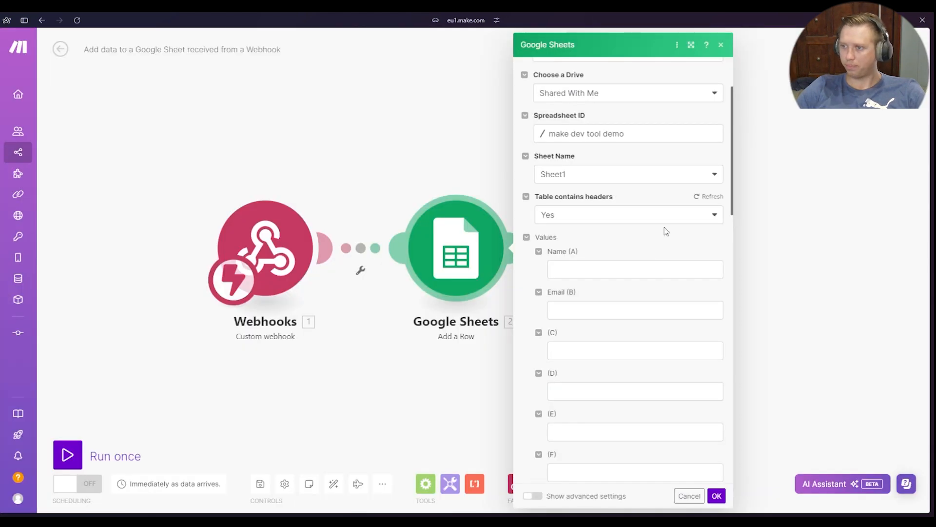
pyautogui.click(708, 197)
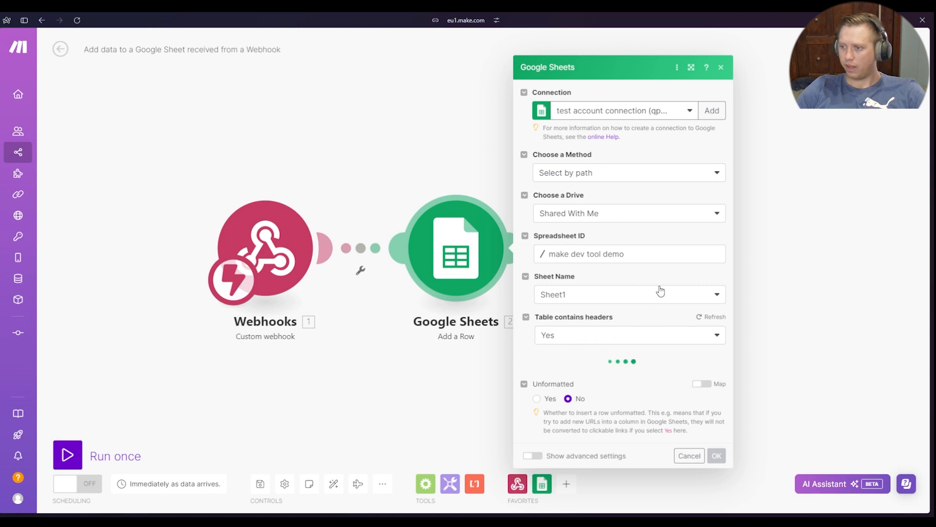
pyautogui.scroll(-2, 601, 324)
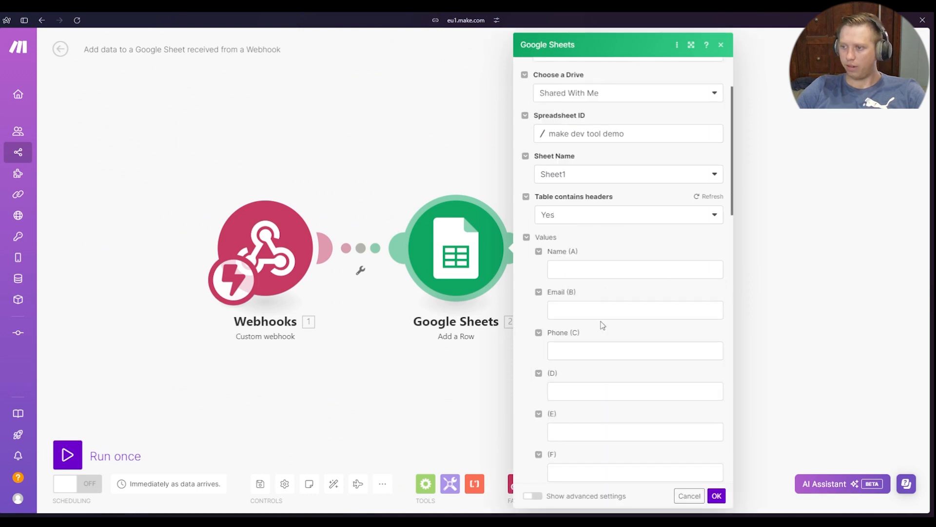
pyautogui.click(320, 413)
# Run only the Webhooks module and inspect the output of its operation
pyautogui.rightClick(282, 238)
pyautogui.click(335, 266)
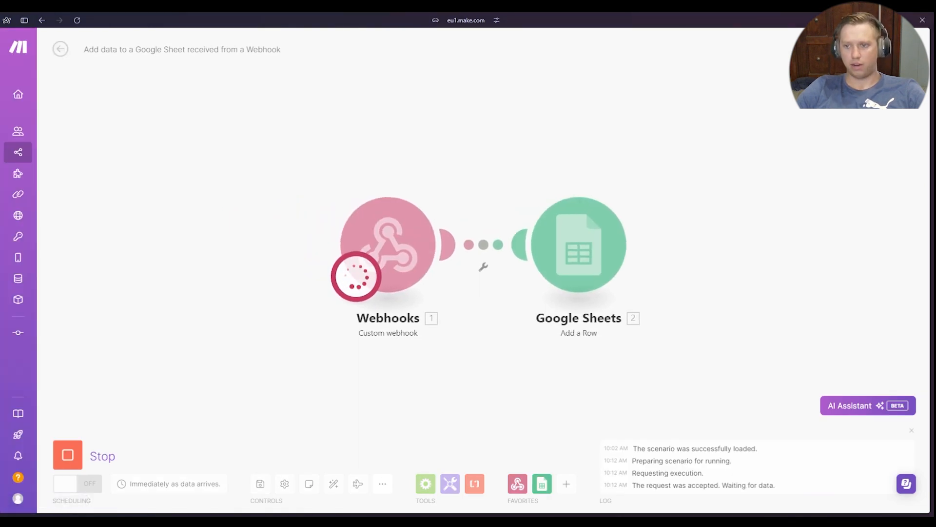
pyautogui.click(450, 184)
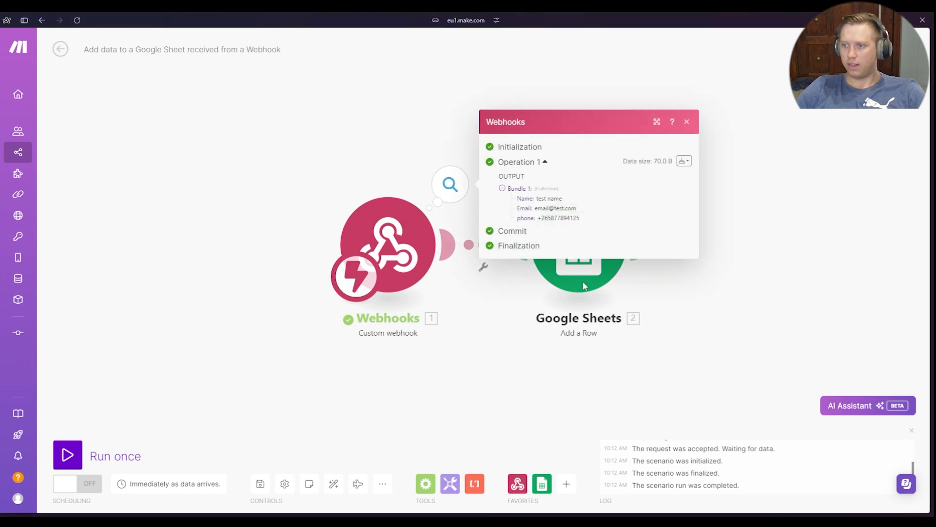
# Read the name, email and phone fields in the Webhooks output bundle and close the output
pyautogui.moveTo(536, 199)
pyautogui.mouseDown()
pyautogui.moveTo(572, 209)
pyautogui.moveTo(536, 199)
pyautogui.mouseUp()
pyautogui.click(606, 222)
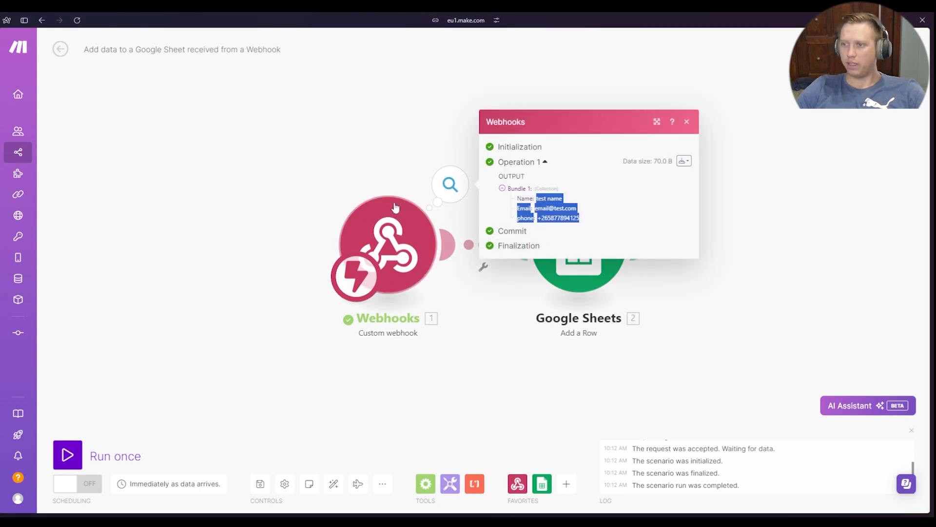
pyautogui.click(326, 172)
# Map the webhook's Name, Email and phone items to columns A, B and C in the Google Sheets module
pyautogui.click(579, 244)
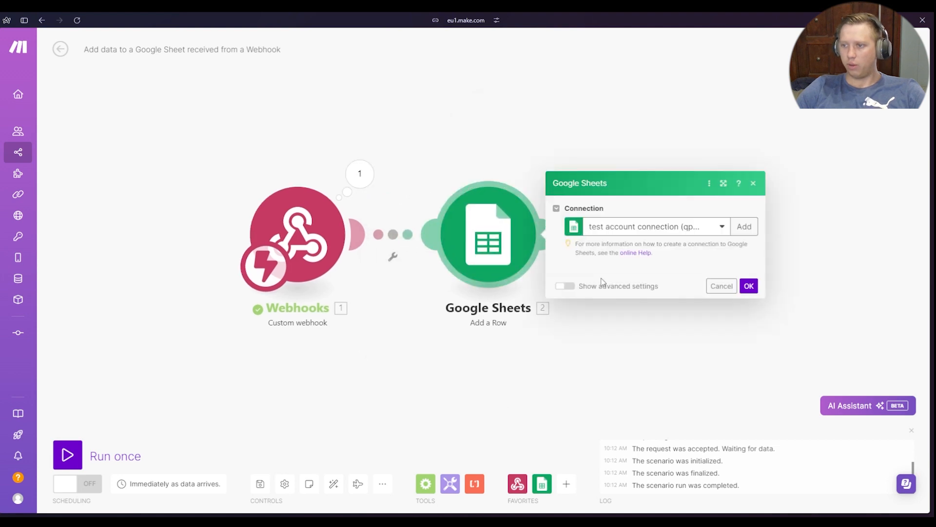
pyautogui.scroll(-2, 639, 365)
pyautogui.click(619, 269)
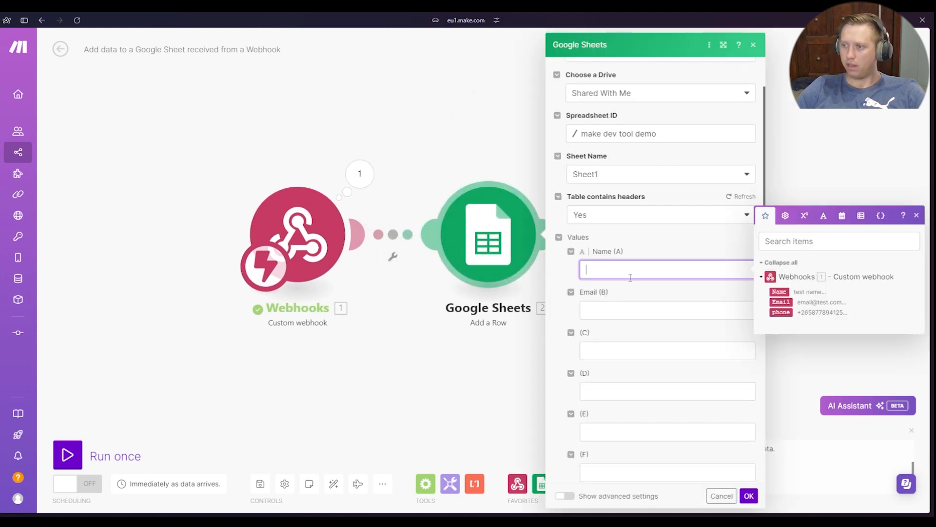
pyautogui.click(778, 291)
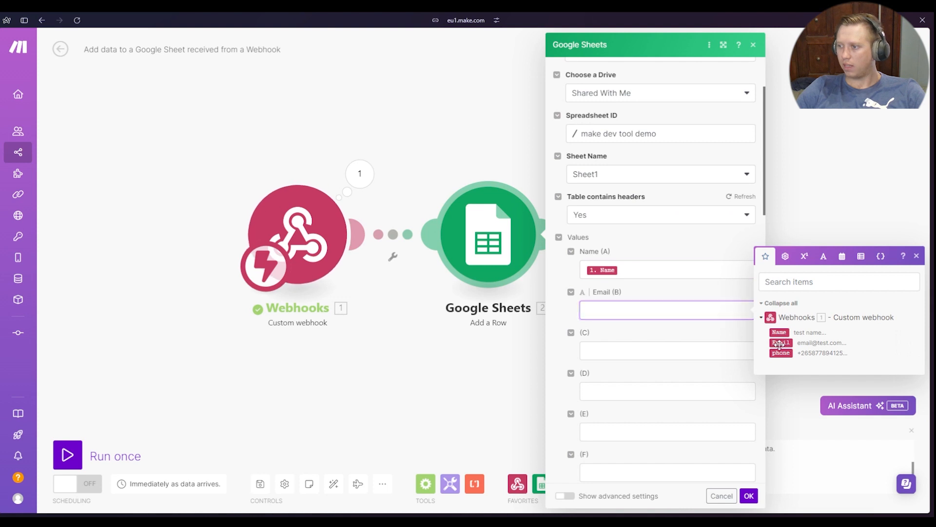
pyautogui.click(781, 342)
pyautogui.click(781, 394)
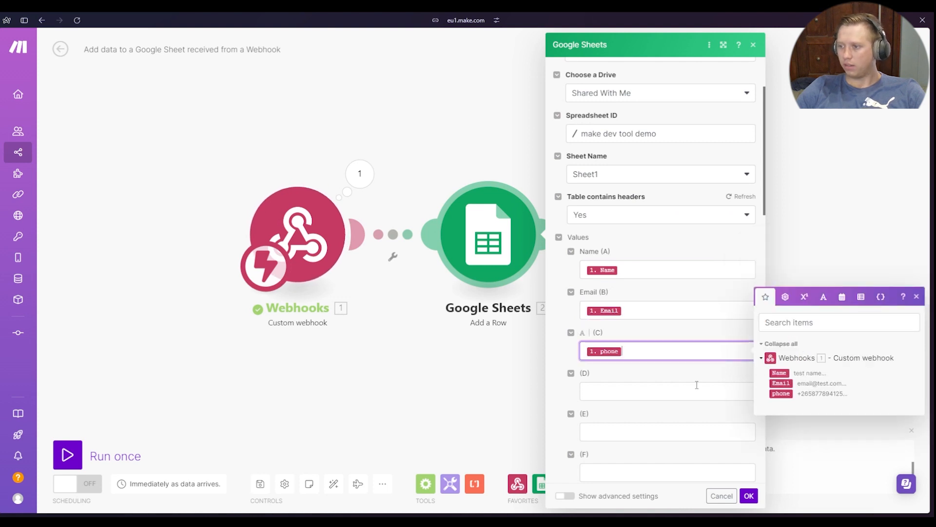
pyautogui.click(652, 326)
# Refresh the Google Sheets module's table headers so column C takes its header, and close the module settings
pyautogui.click(740, 198)
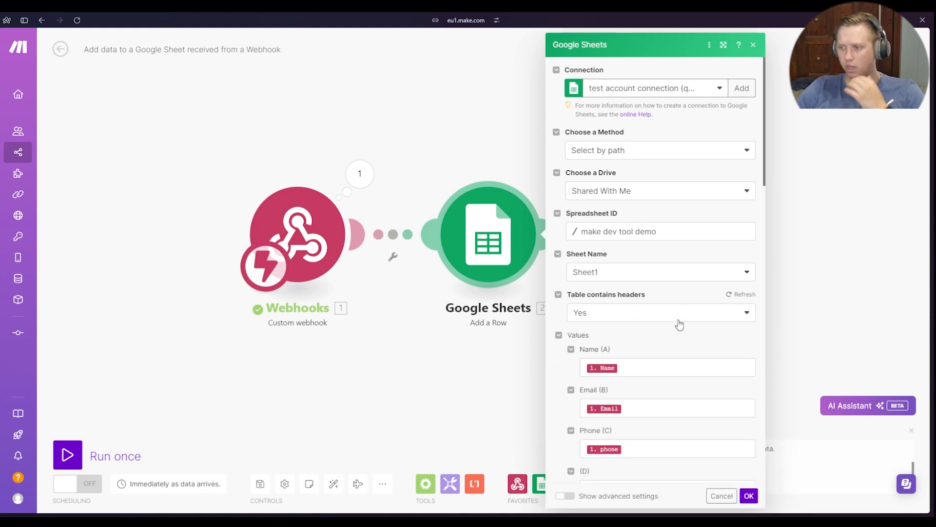
pyautogui.scroll(-3, 679, 324)
pyautogui.click(272, 390)
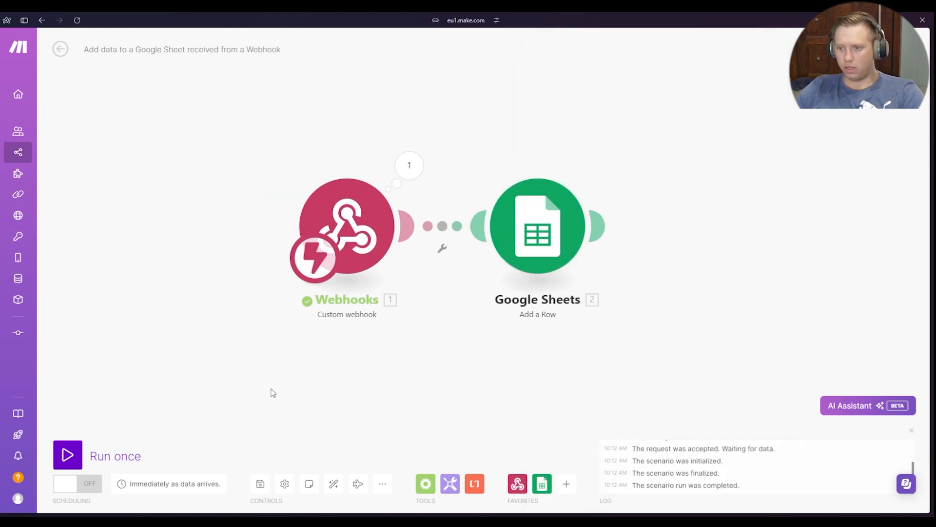
# Open the Integromat DevTool in the browser's developer tools and run the scenario once
pyautogui.press('F12')
pyautogui.click(381, 373)
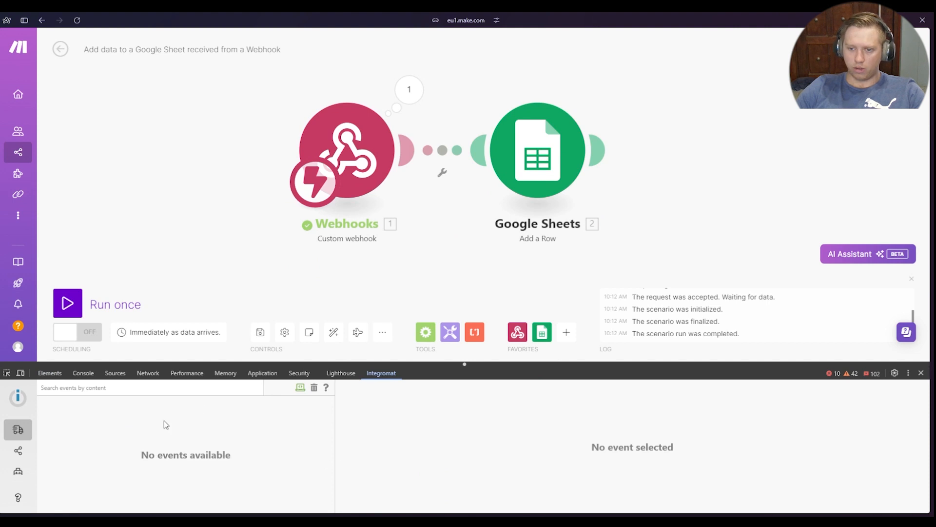
pyautogui.moveTo(203, 265); pyautogui.dragTo(247, 278)
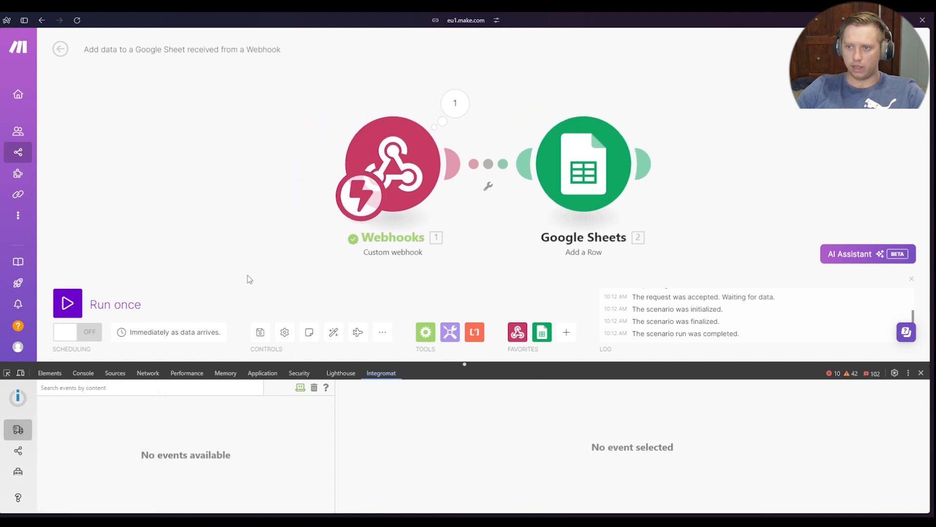
pyautogui.click(68, 305)
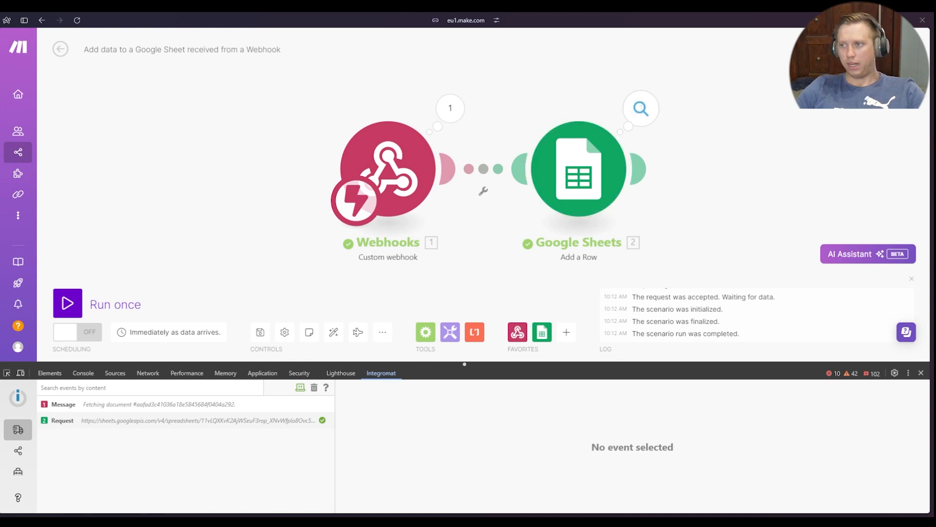
# Examine the Message event logged for the run, including the ID of the fetched document
pyautogui.click(220, 404)
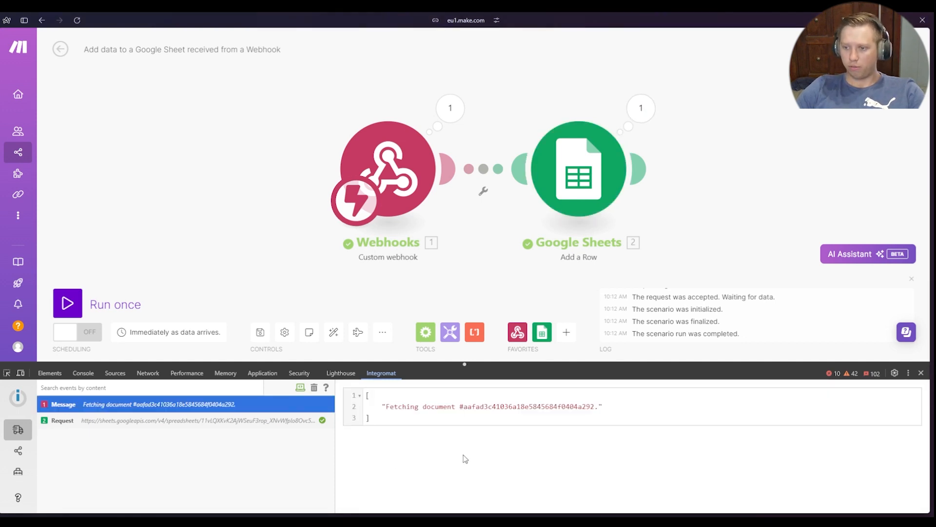
pyautogui.moveTo(418, 407); pyautogui.dragTo(601, 412)
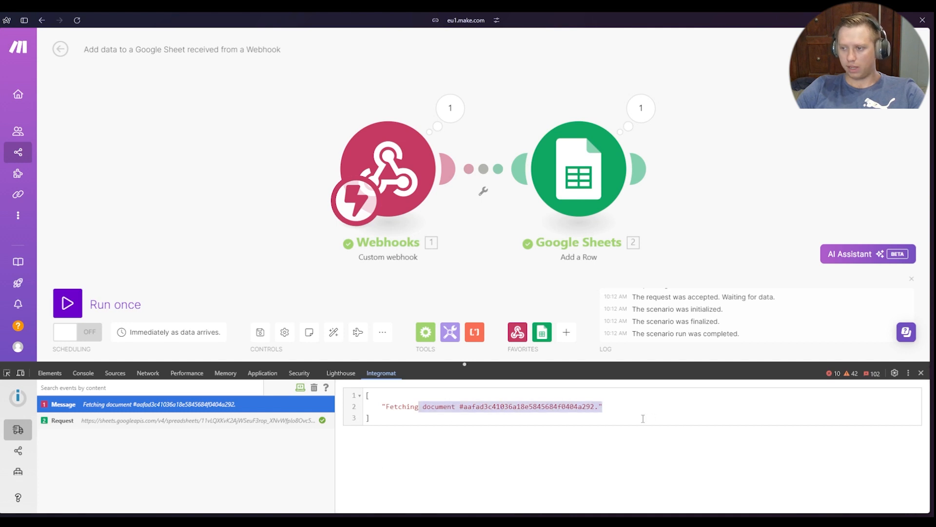
pyautogui.click(601, 411)
pyautogui.moveTo(464, 406); pyautogui.dragTo(606, 408)
pyautogui.click(644, 413)
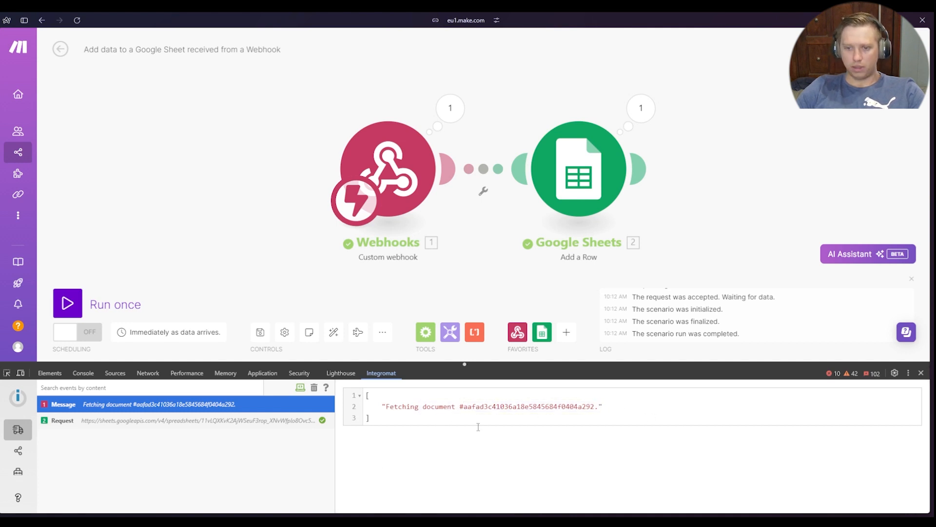
# Examine the URL, headers, query string and body of the Google Sheets request event
pyautogui.click(107, 422)
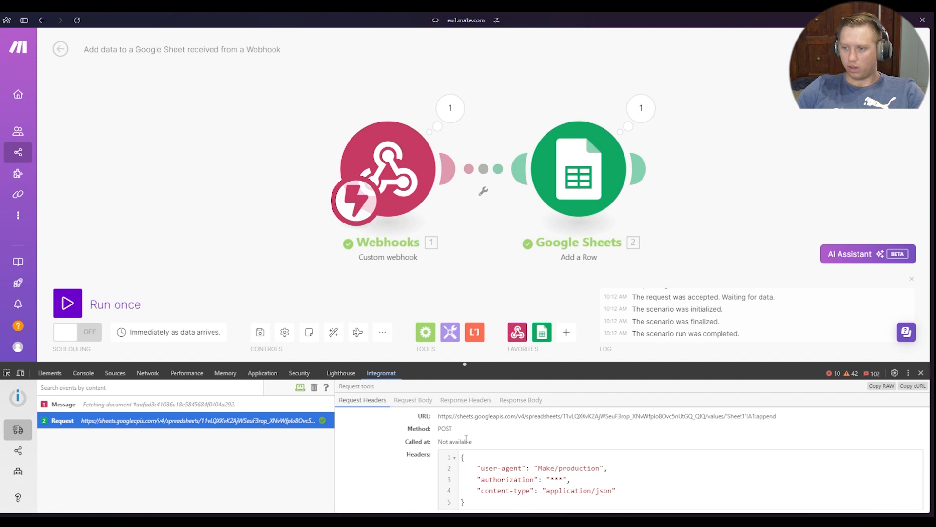
pyautogui.scroll(-2, 398, 439)
pyautogui.scroll(2, 398, 437)
pyautogui.scroll(-3, 403, 423)
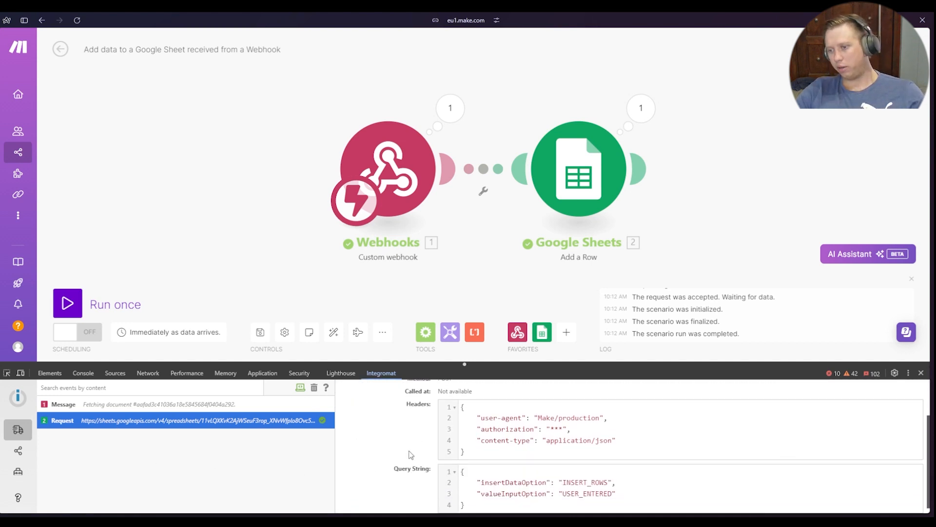
pyautogui.scroll(3, 400, 430)
pyautogui.click(427, 400)
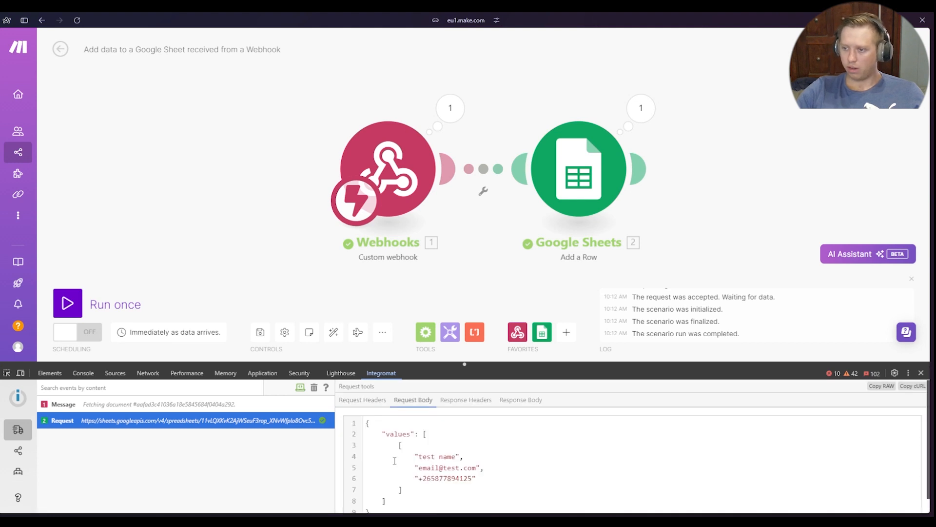
# Examine the response headers and status code of the Google Sheets request
pyautogui.click(466, 400)
pyautogui.scroll(-4, 577, 451)
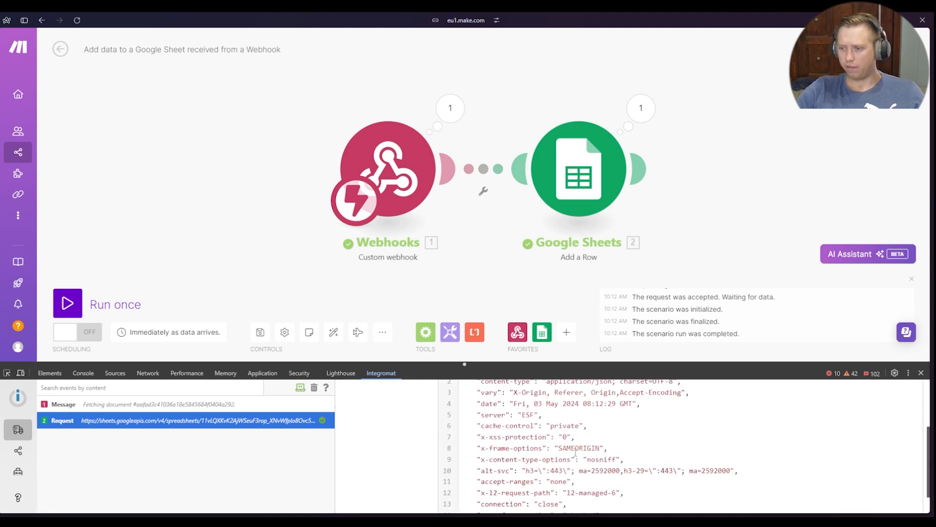
pyautogui.scroll(4, 610, 494)
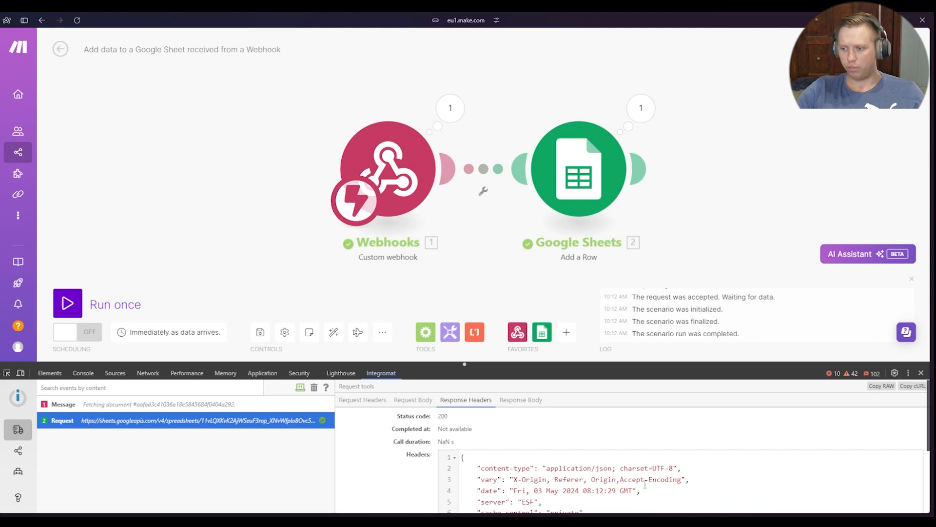
pyautogui.scroll(-3, 645, 484)
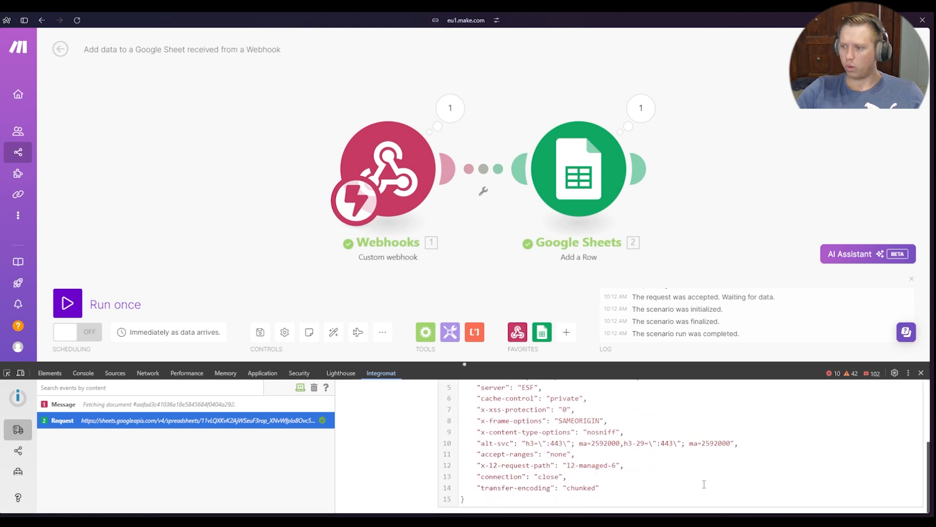
pyautogui.scroll(4, 610, 484)
pyautogui.doubleClick(442, 416)
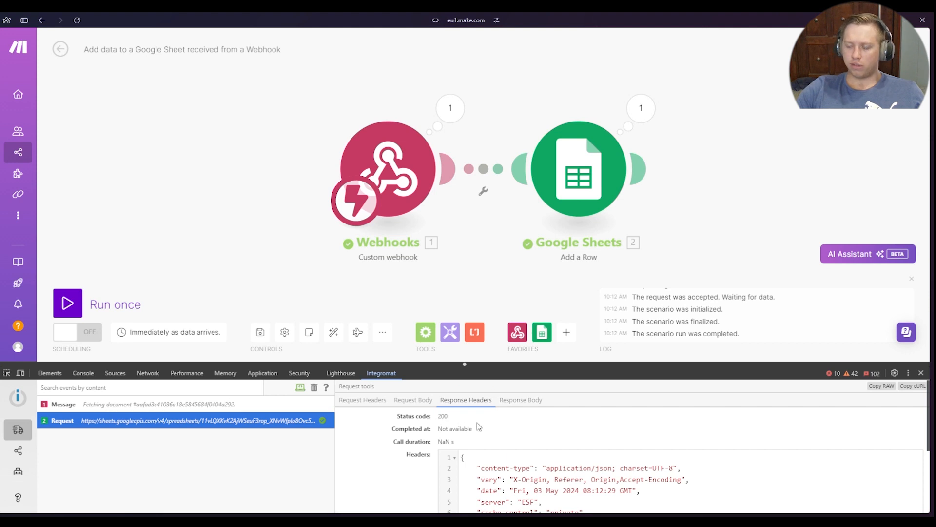
# Show the request's response body, enlarge the DevTool area, and examine the updates section
pyautogui.click(521, 399)
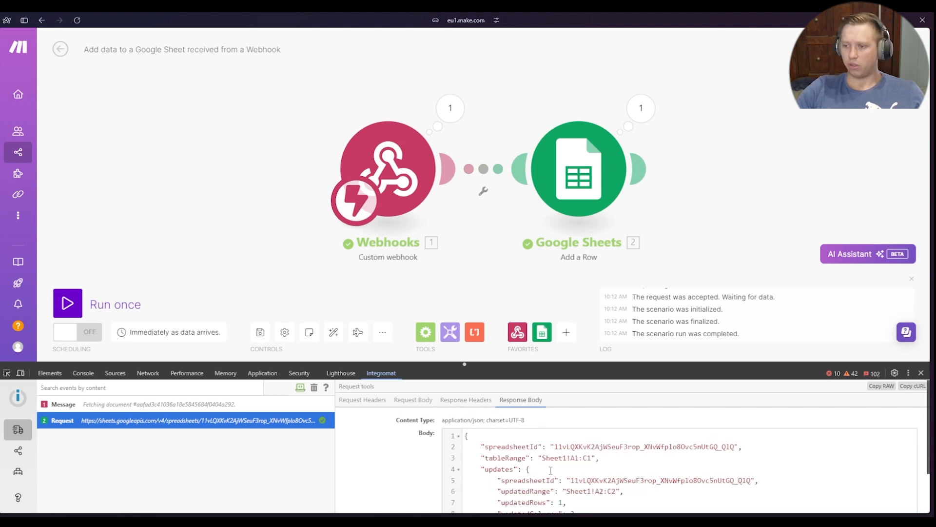
pyautogui.moveTo(623, 363); pyautogui.dragTo(632, 221)
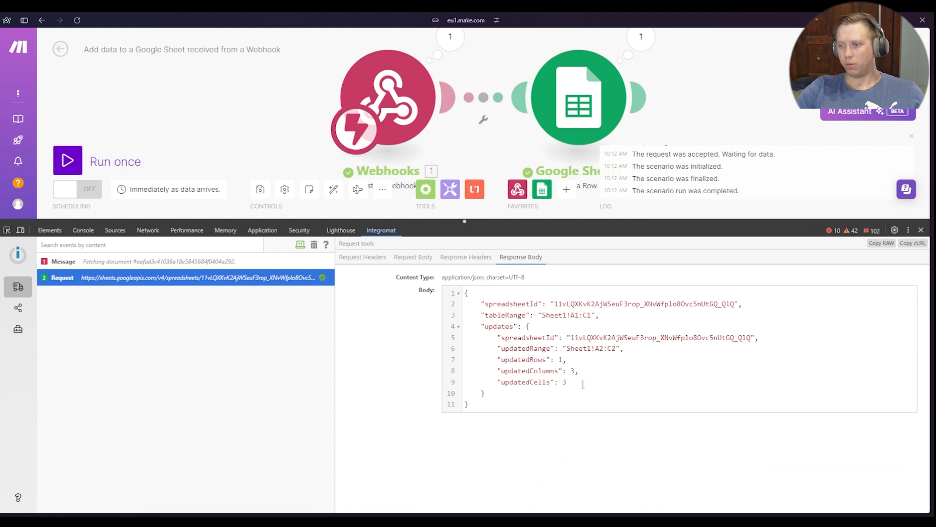
pyautogui.moveTo(502, 395); pyautogui.dragTo(527, 329)
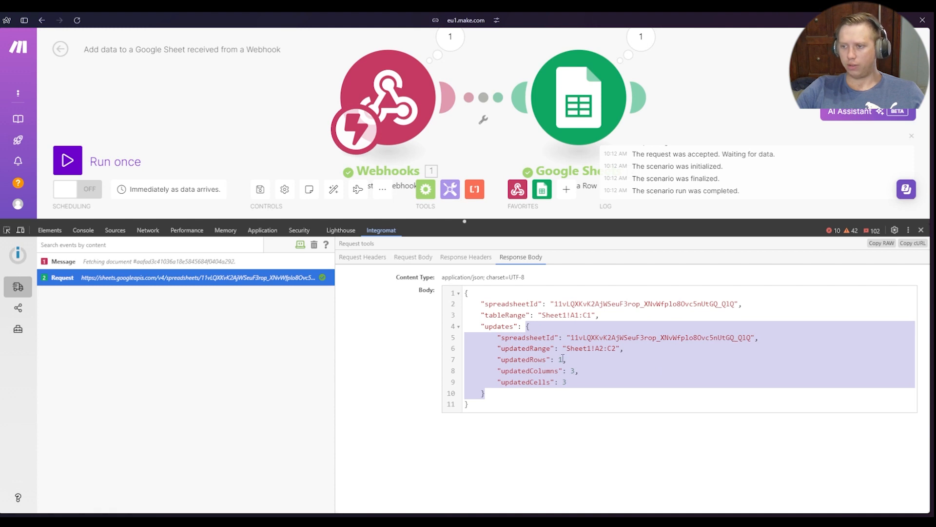
pyautogui.click(539, 406)
pyautogui.moveTo(504, 395); pyautogui.dragTo(527, 326)
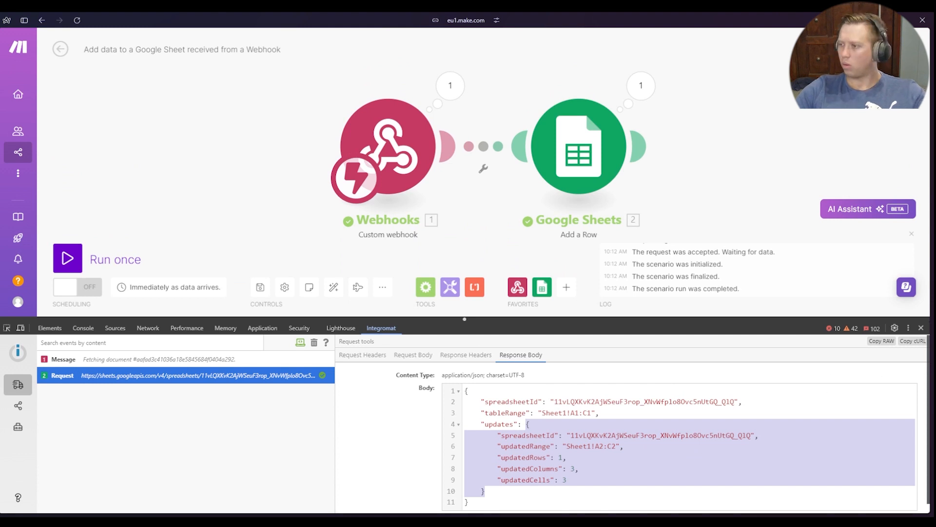
# Copy the selected Google Sheets request as cURL and review its response body
pyautogui.click(920, 340)
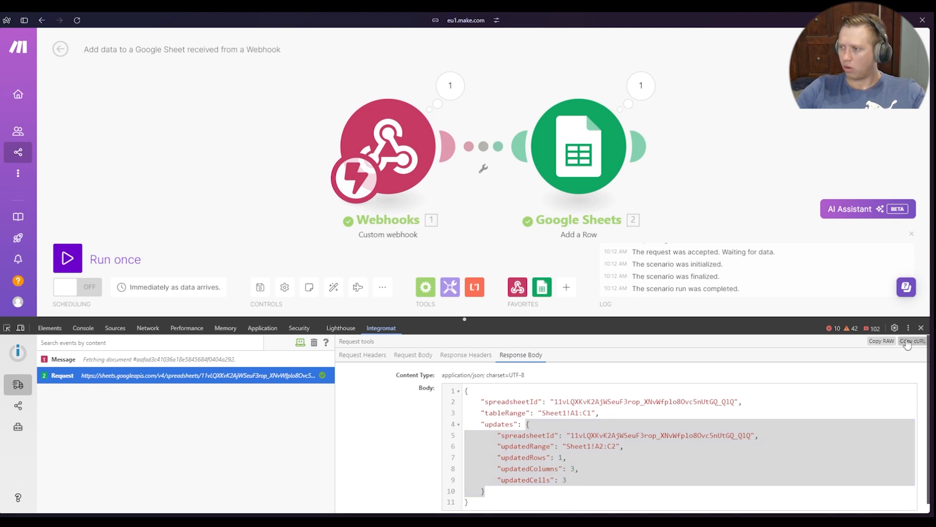
pyautogui.scroll(-1, 631, 428)
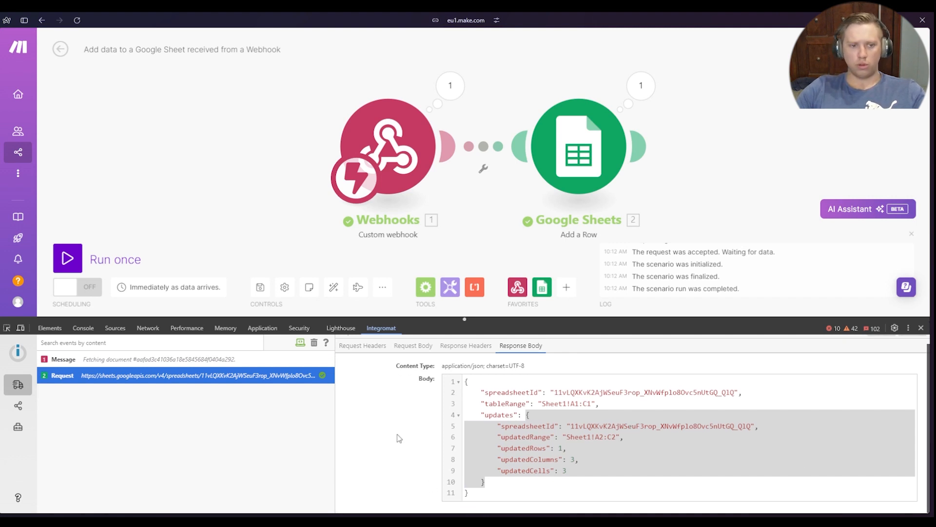
pyautogui.scroll(1, 793, 445)
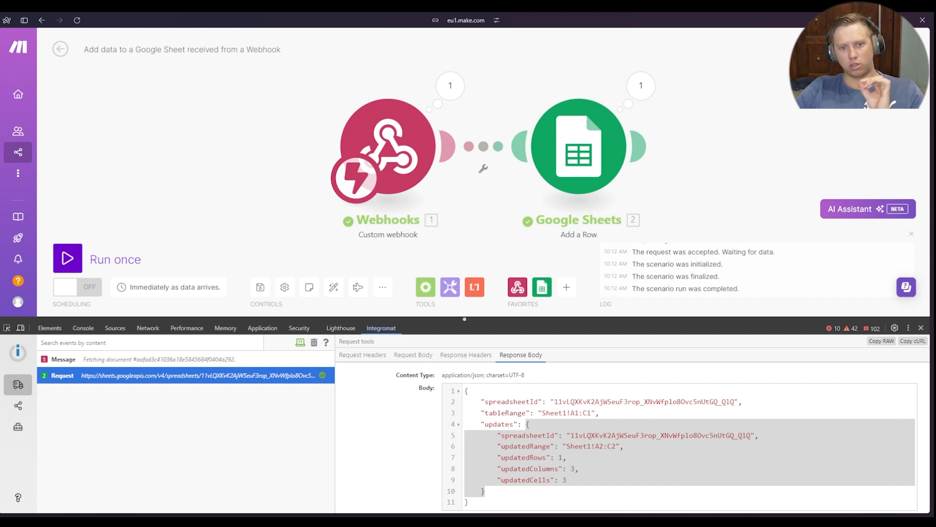
pyautogui.scroll(-1, 633, 423)
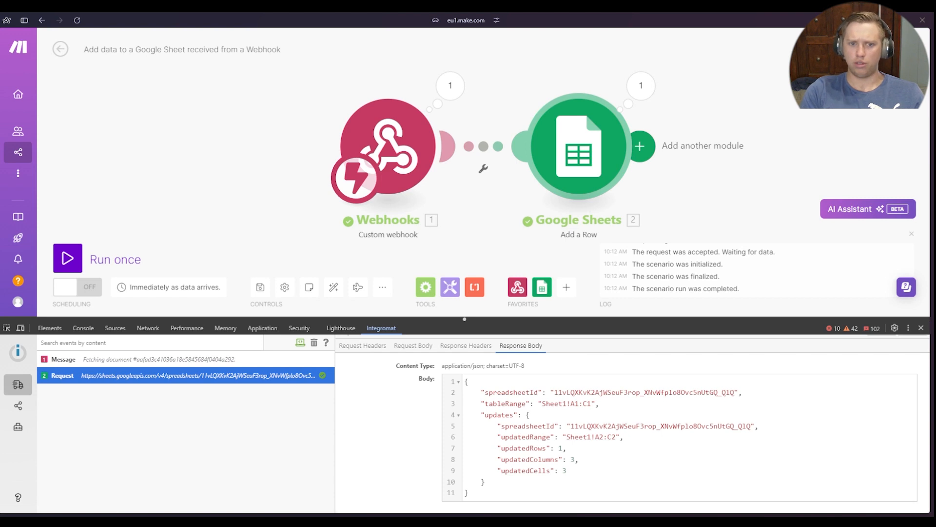
pyautogui.scroll(1, 803, 414)
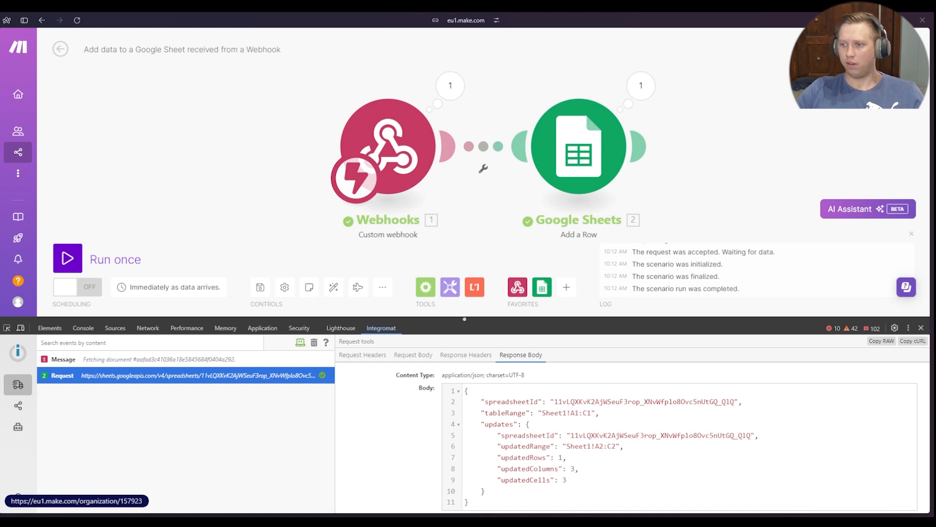
# Search the logged events for "name" and inspect the matching request
pyautogui.click(147, 343)
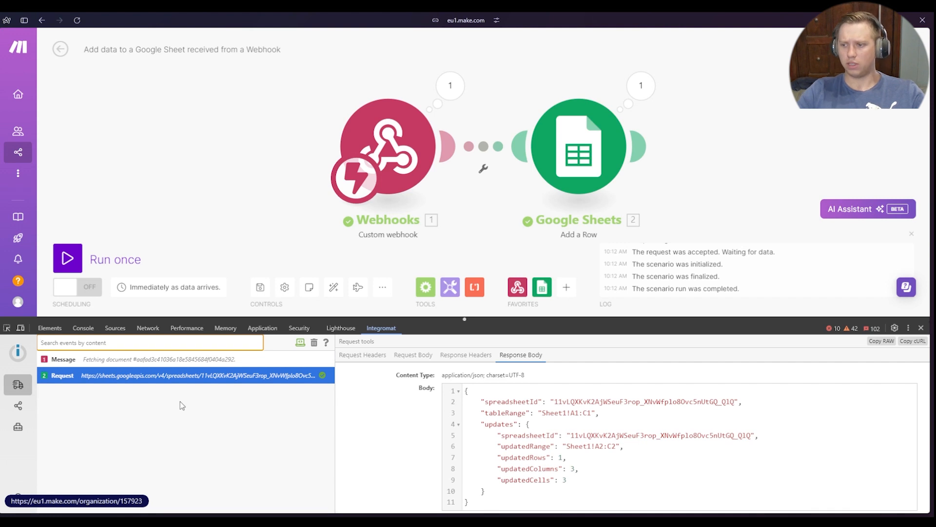
pyautogui.write('name')
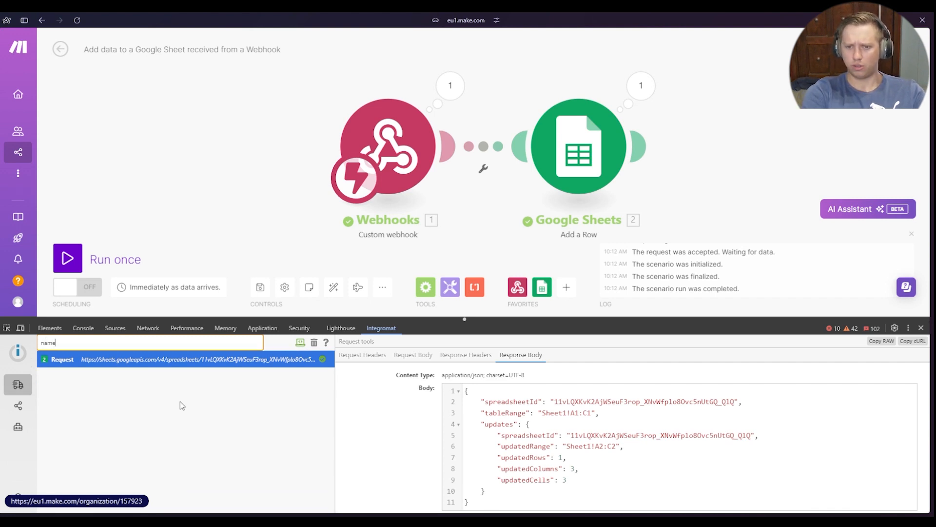
pyautogui.click(97, 359)
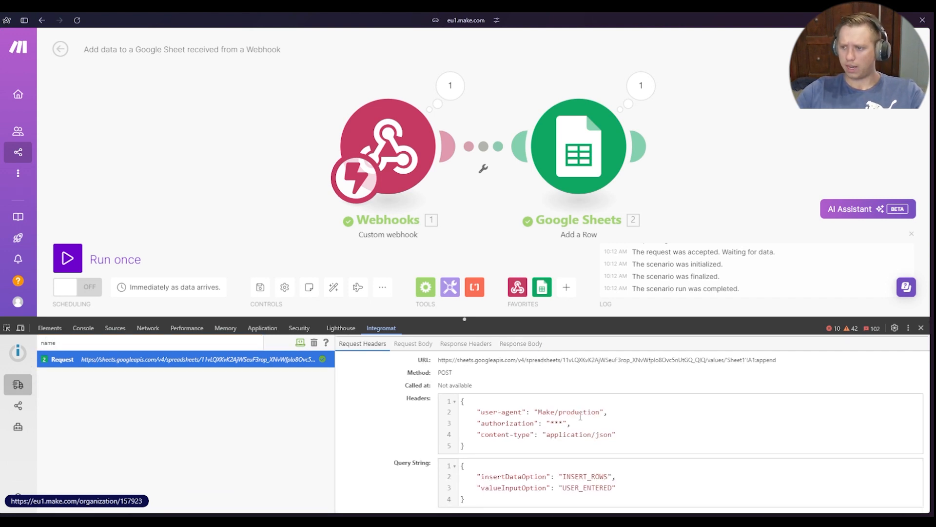
pyautogui.click(413, 344)
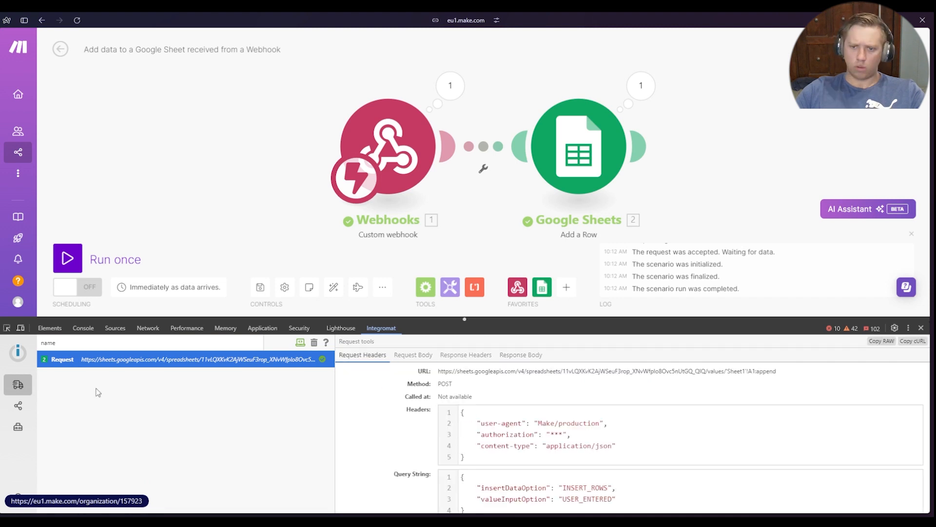
# Leave the event search and show the scenario's module list in the Integromat DevTool
pyautogui.click(96, 390)
pyautogui.click(65, 342)
pyautogui.doubleClick(64, 343)
pyautogui.click(226, 412)
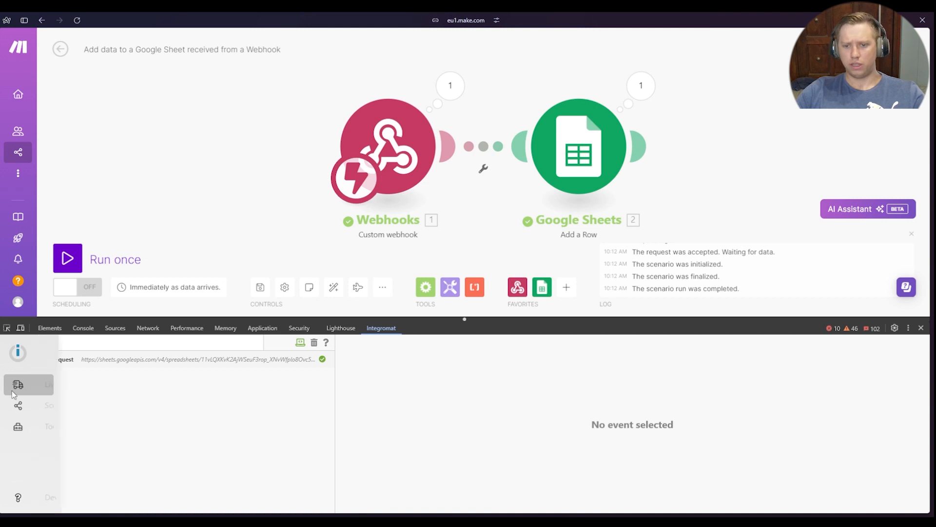
pyautogui.click(18, 405)
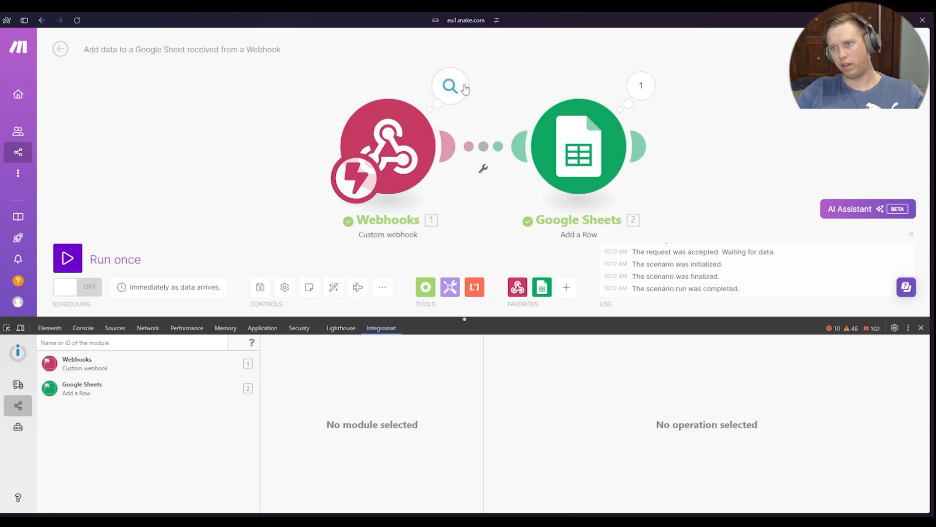
# View the run output bundles of the Webhooks and Google Sheets modules on the canvas
pyautogui.click(445, 93)
pyautogui.click(686, 44)
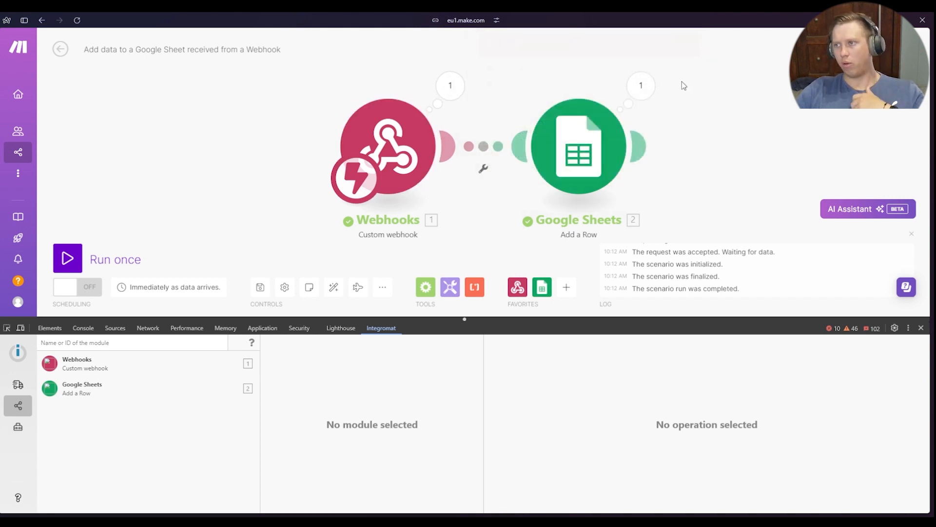
pyautogui.click(641, 86)
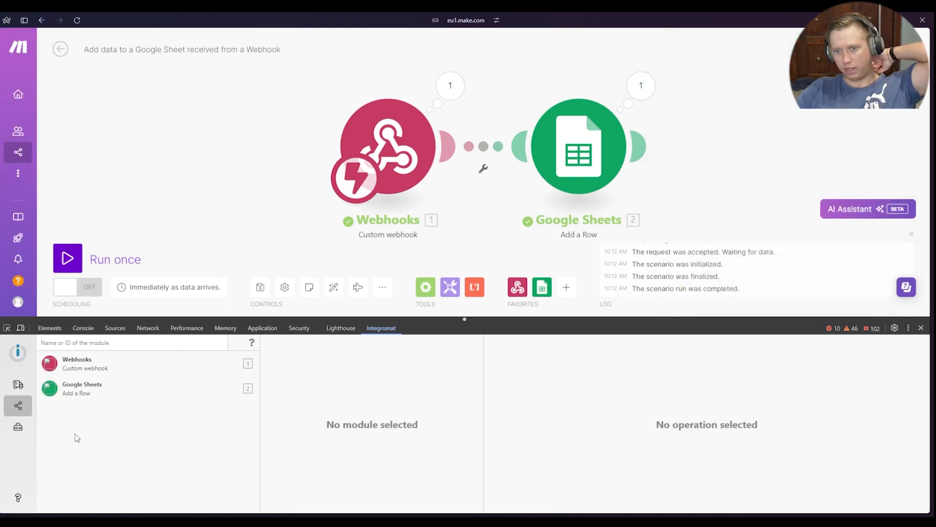
# Inspect Operation 1 of the Webhooks and Google Sheets modules in the Scenario Debugger, including the Google Sheets request headers
pyautogui.click(85, 364)
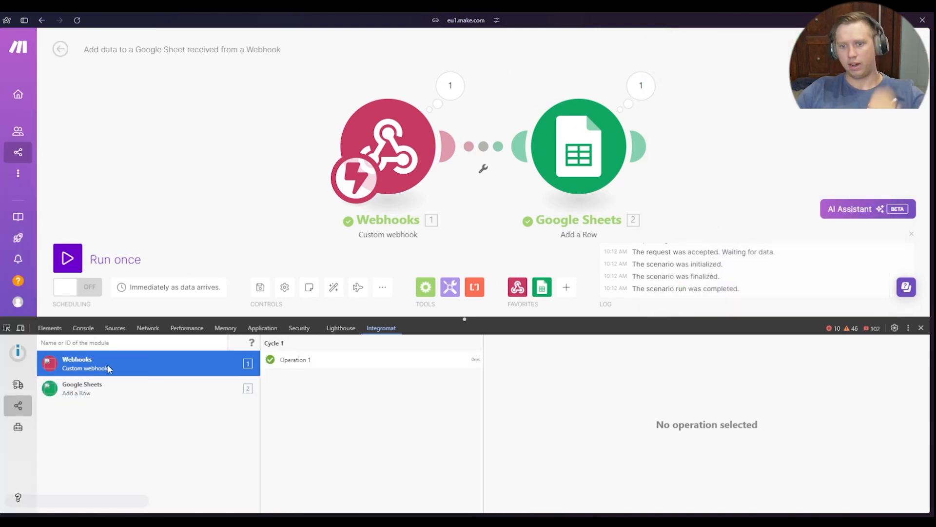
pyautogui.click(379, 363)
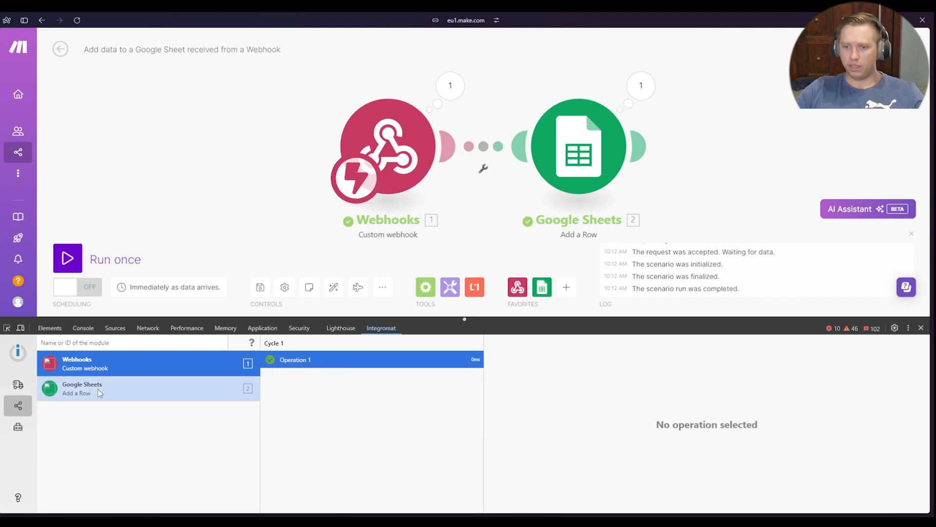
pyautogui.click(204, 388)
pyautogui.click(330, 364)
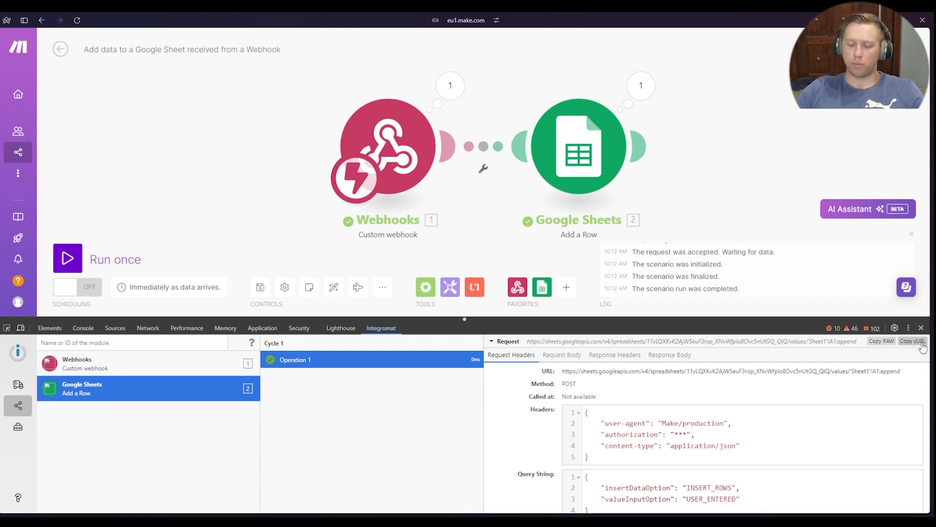
pyautogui.scroll(-1, 561, 446)
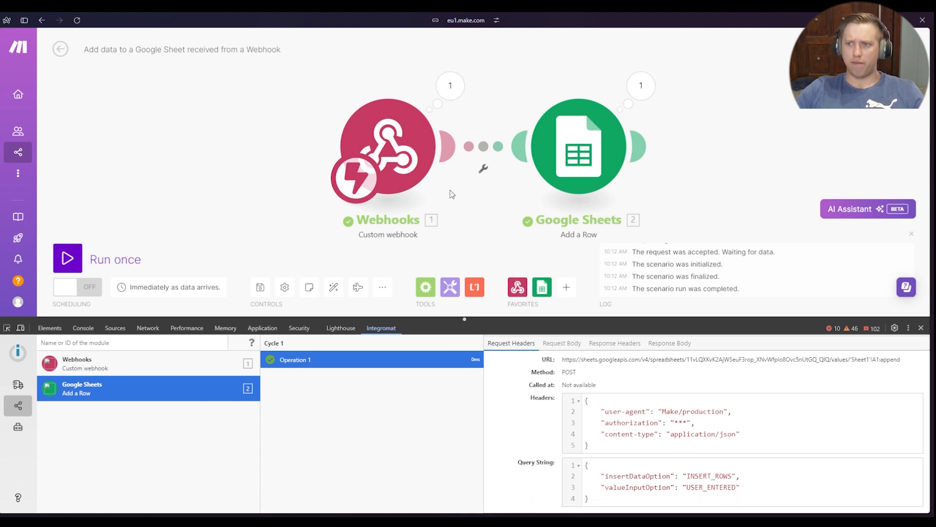
# Run the scenario once and alternate between the Webhooks and Google Sheets modules in the debugger
pyautogui.click(59, 260)
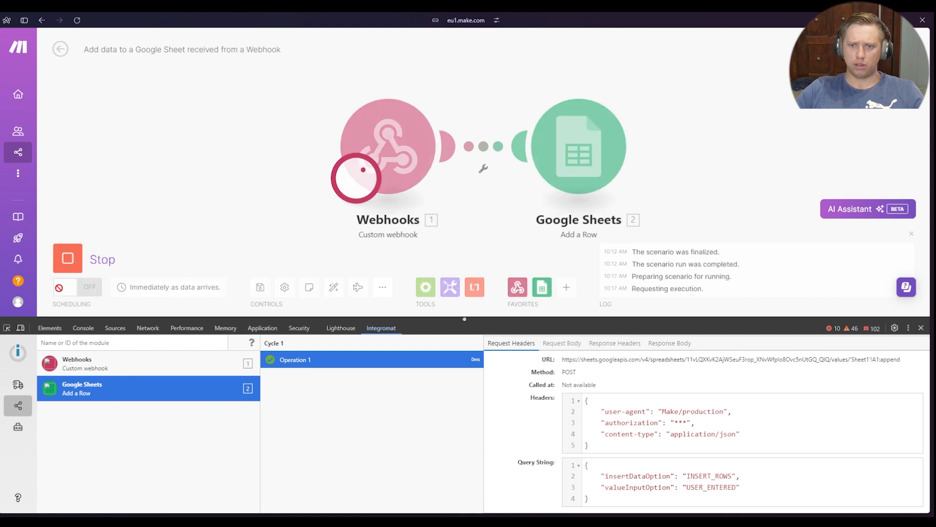
pyautogui.click(153, 386)
pyautogui.click(158, 367)
pyautogui.click(139, 394)
pyautogui.click(141, 367)
pyautogui.click(129, 399)
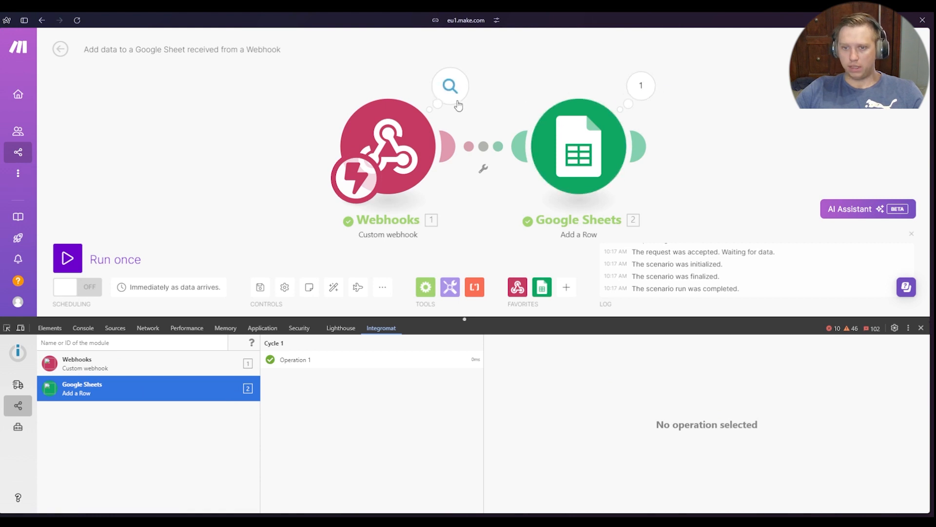
# Switch the DevTool to Live Stream and examine the latest Google Sheets request's response body
pyautogui.click(49, 384)
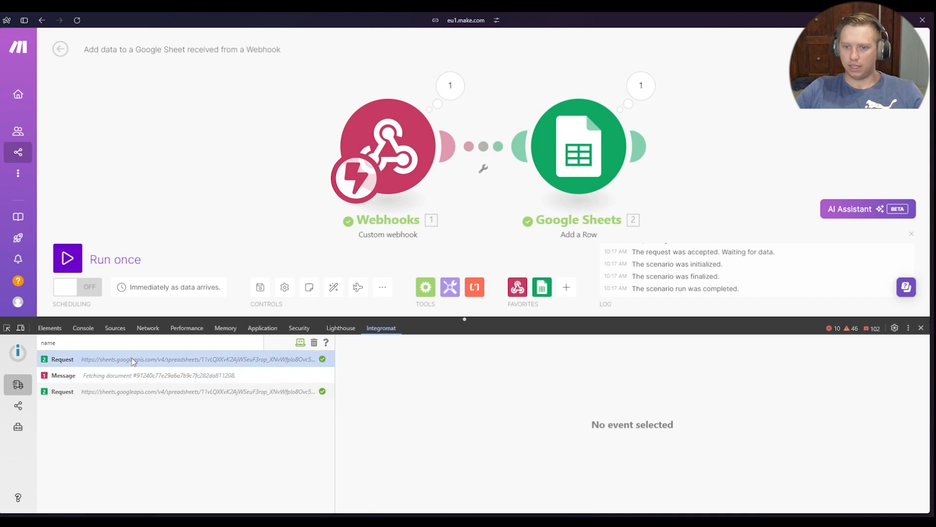
pyautogui.click(140, 396)
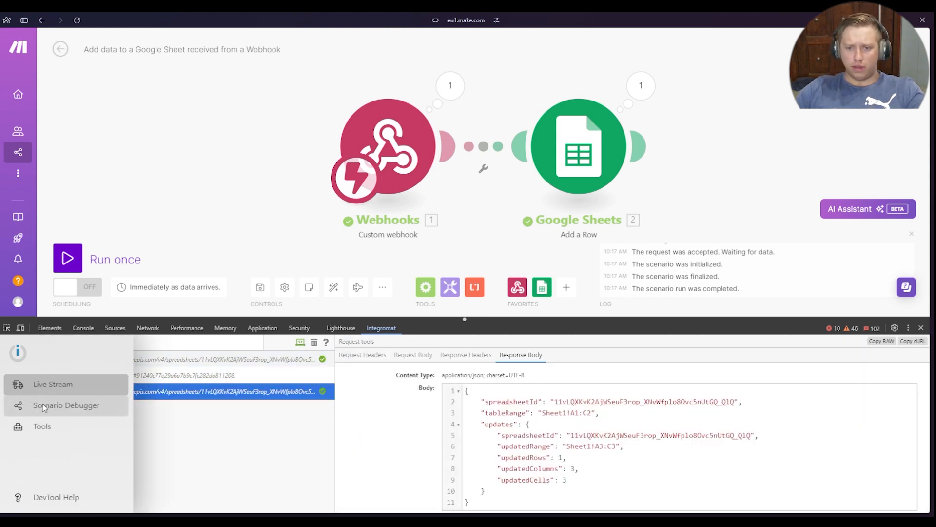
# Open the Google Sheets and Webhooks module settings from the Scenario Debugger's module list, and close them without changes
pyautogui.click(22, 405)
pyautogui.click(122, 387)
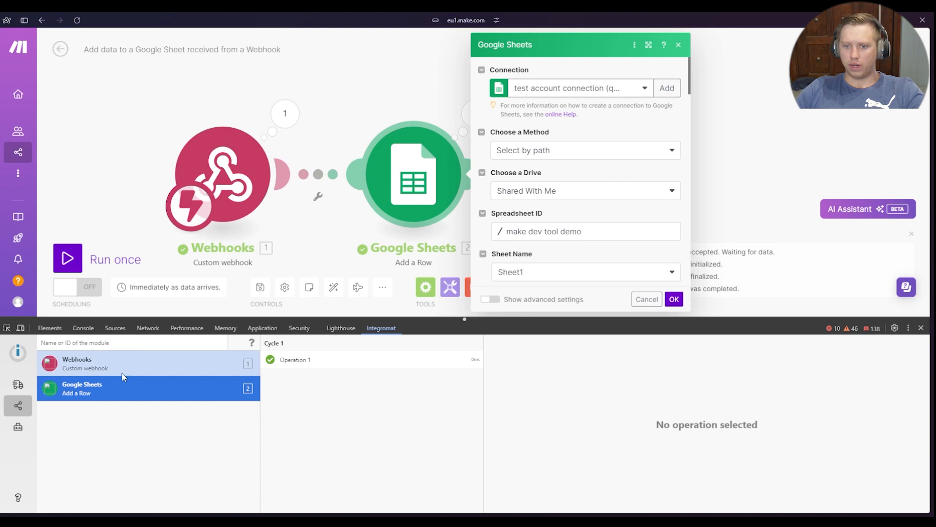
pyautogui.click(120, 364)
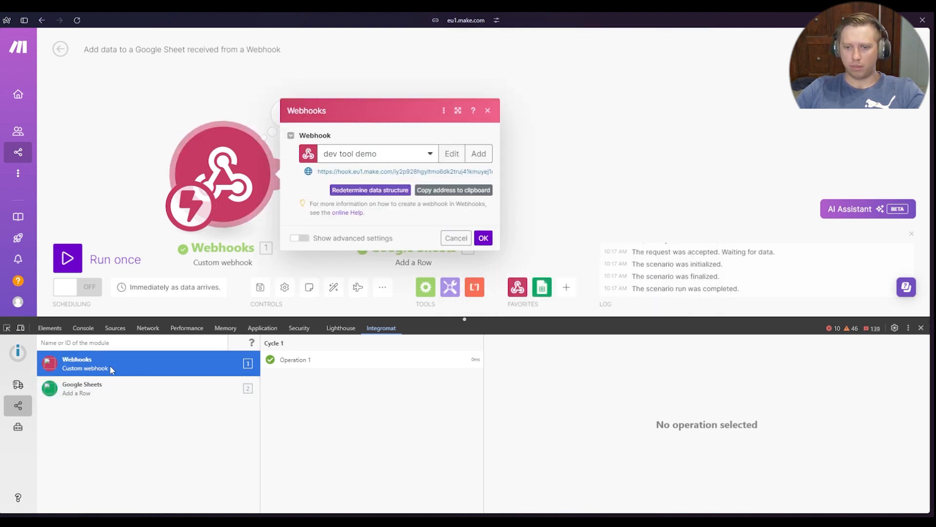
pyautogui.click(103, 475)
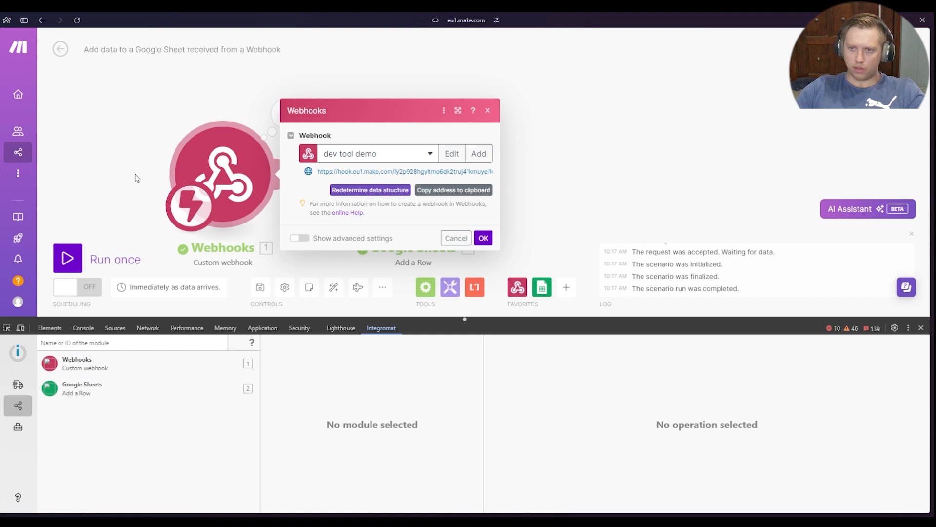
pyautogui.moveTo(137, 177); pyautogui.dragTo(201, 126)
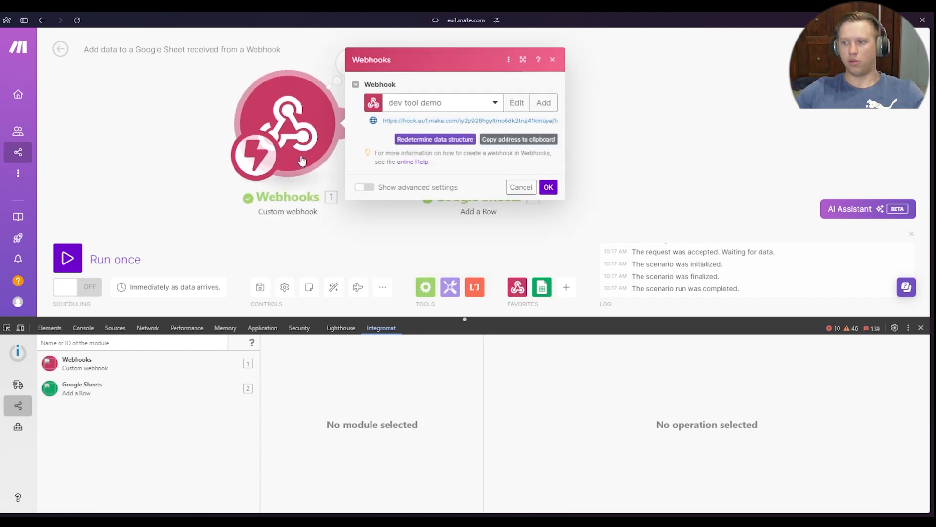
pyautogui.scroll(-1, 662, 103)
pyautogui.scroll(-1, 662, 103)
pyautogui.scroll(-4, 264, 142)
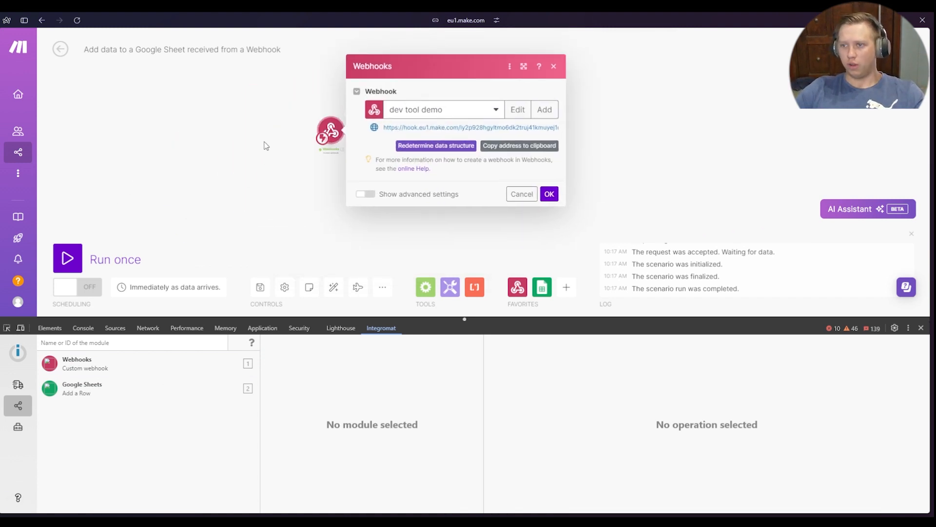
pyautogui.click(586, 194)
# Hide the module IDs on the scenario canvas and show them again
pyautogui.moveTo(401, 152); pyautogui.dragTo(295, 277)
pyautogui.moveTo(328, 204); pyautogui.dragTo(352, 184)
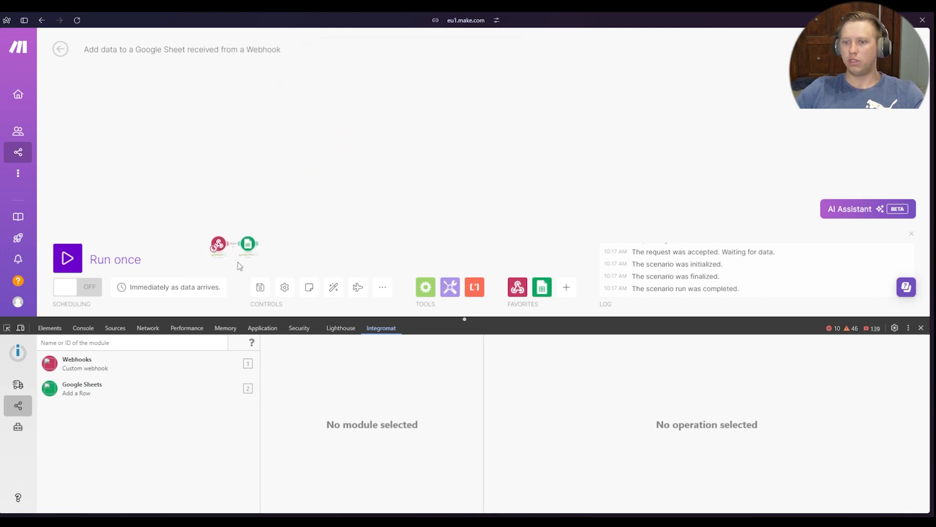
pyautogui.moveTo(462, 132); pyautogui.dragTo(422, 165)
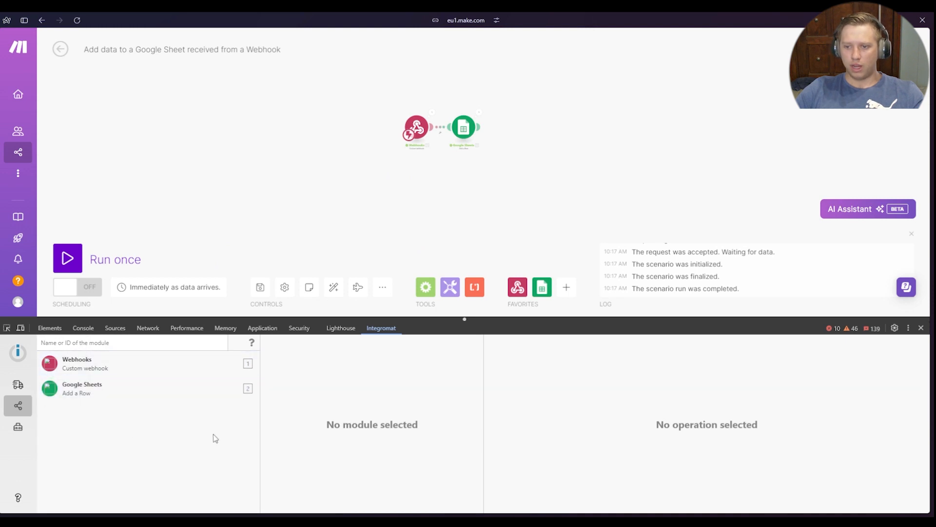
pyautogui.scroll(5, 436, 206)
pyautogui.moveTo(463, 164); pyautogui.dragTo(424, 280)
pyautogui.moveTo(385, 227); pyautogui.dragTo(421, 168)
pyautogui.rightClick(422, 167)
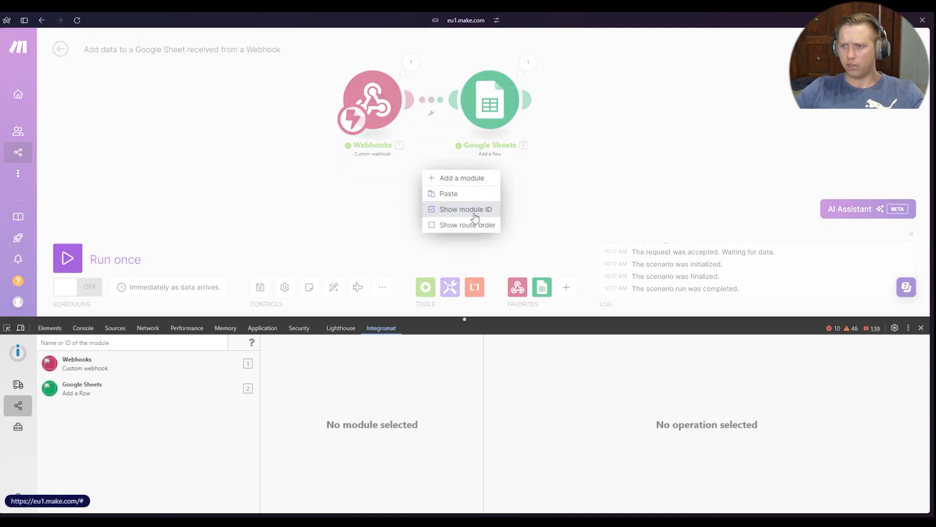
pyautogui.click(477, 213)
pyautogui.rightClick(413, 194)
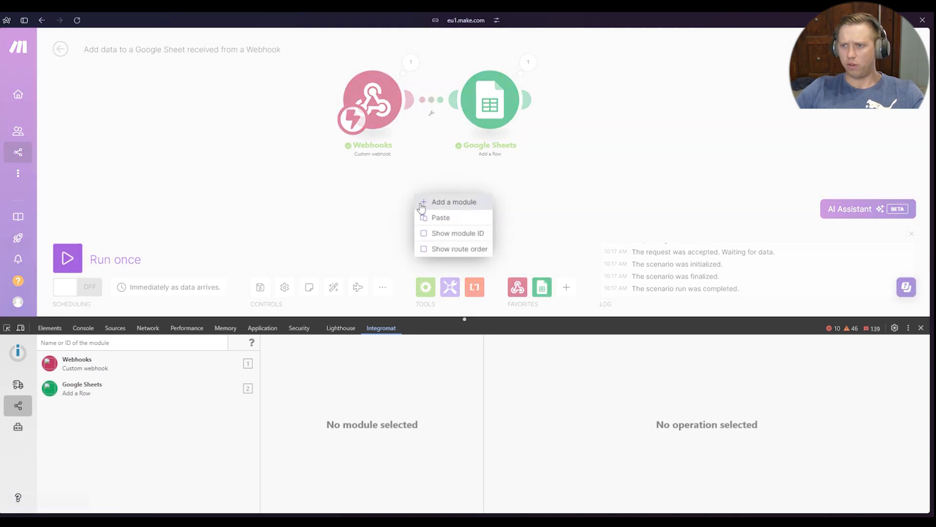
pyautogui.click(434, 239)
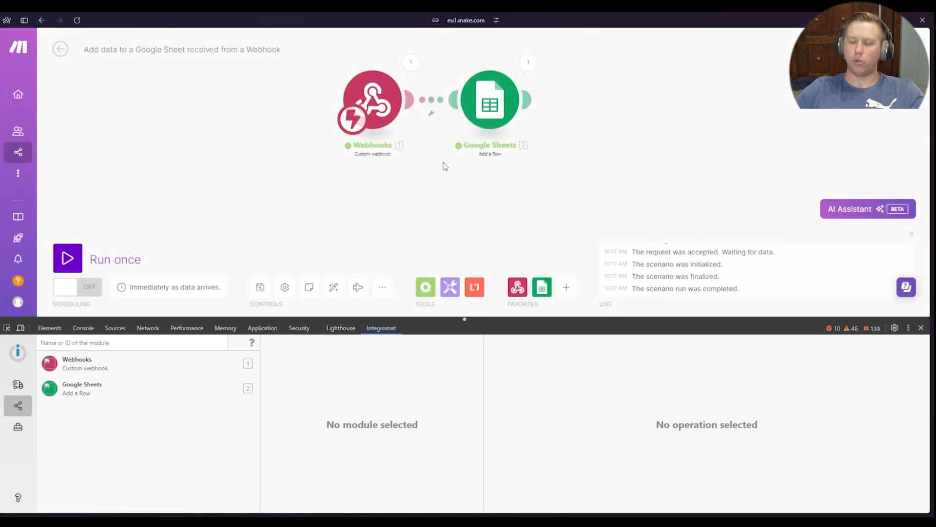
# Clone the Google Sheets Add a Row module and attach the copy at the end of the scenario
pyautogui.moveTo(616, 171); pyautogui.dragTo(437, 226)
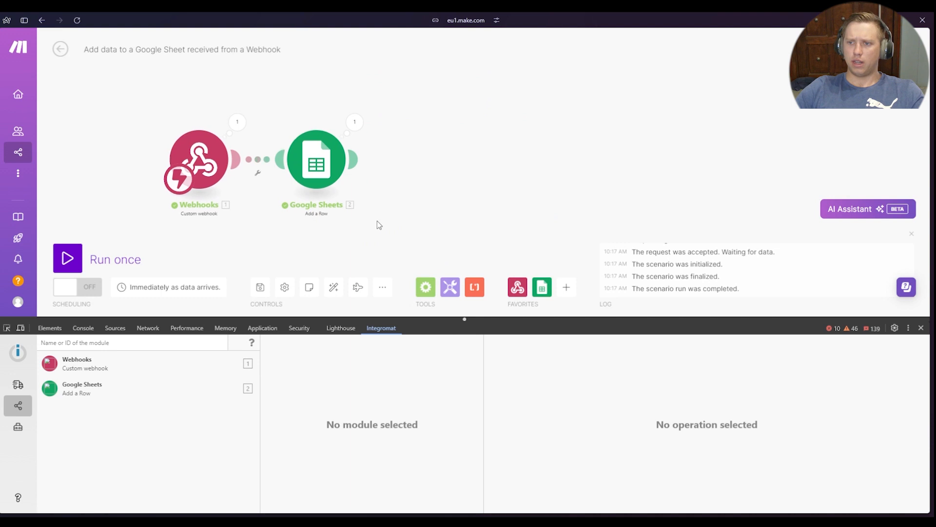
pyautogui.scroll(-1, 342, 195)
pyautogui.rightClick(324, 128)
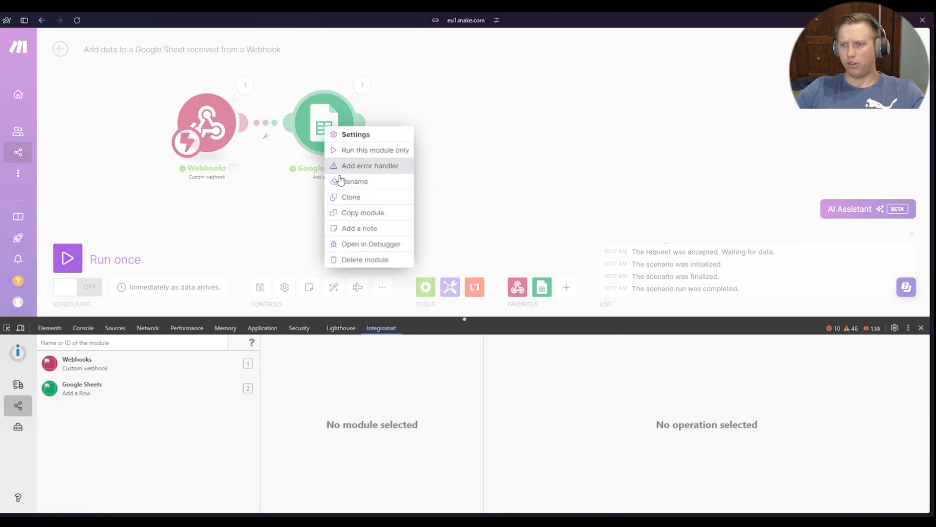
pyautogui.click(375, 197)
pyautogui.click(360, 161)
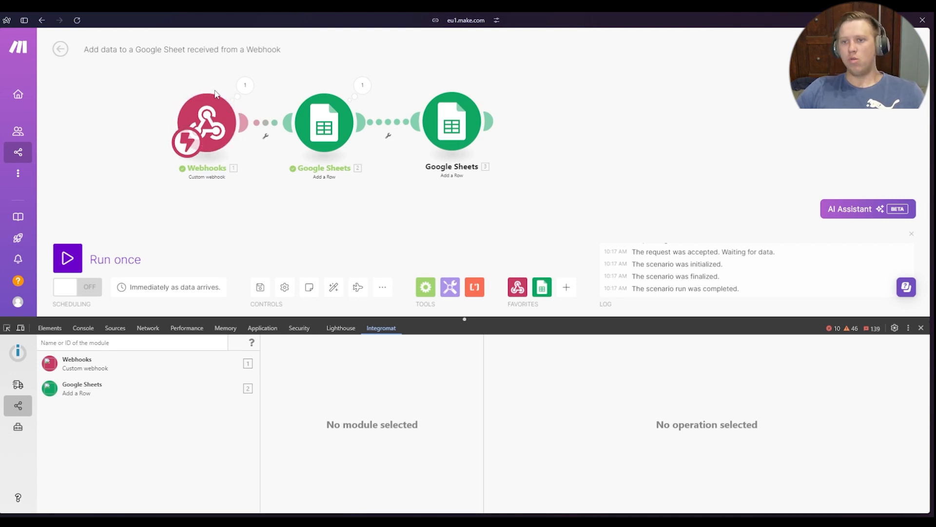
# Open the original Google Sheets module's settings on the canvas and close them without changes
pyautogui.click(322, 144)
pyautogui.click(311, 233)
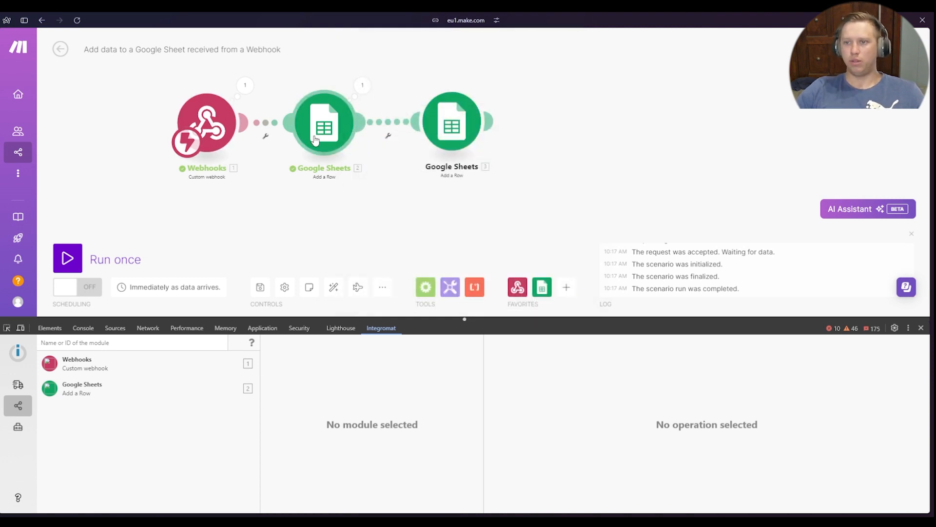
pyautogui.moveTo(330, 203); pyautogui.dragTo(263, 206)
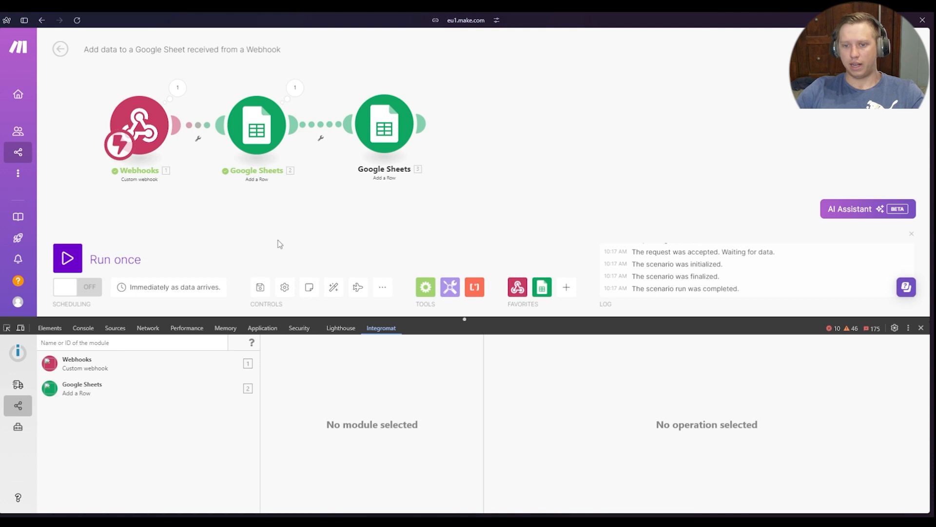
# Check the Live Stream, return to the Scenario Debugger, and show the Google Sheets module's operations
pyautogui.click(18, 386)
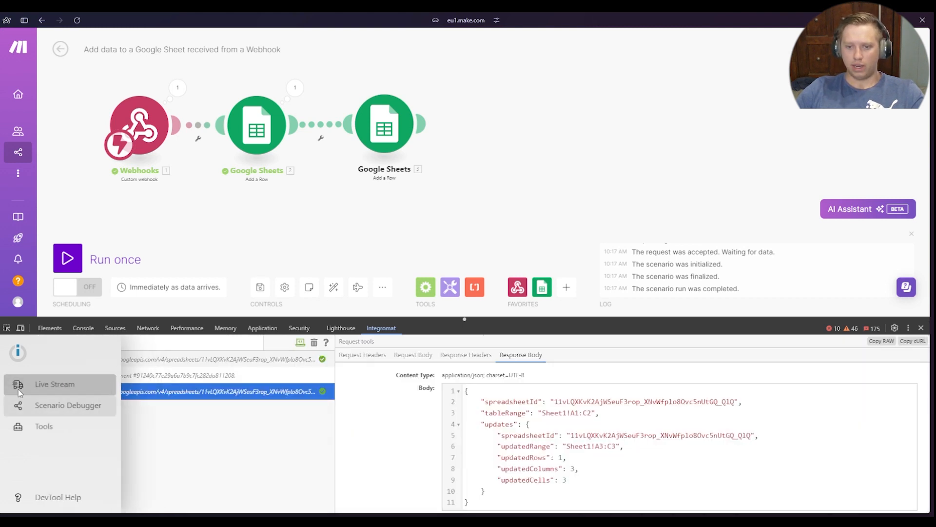
pyautogui.click(49, 403)
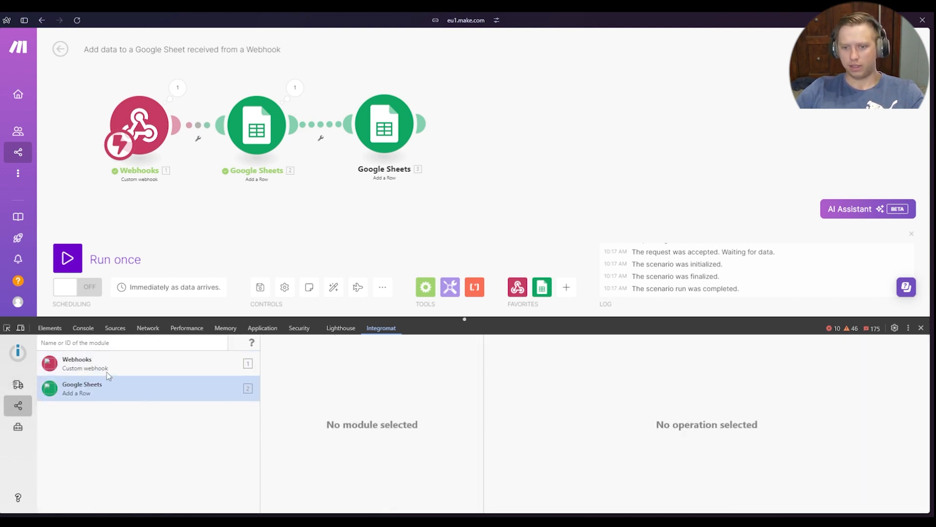
pyautogui.click(159, 384)
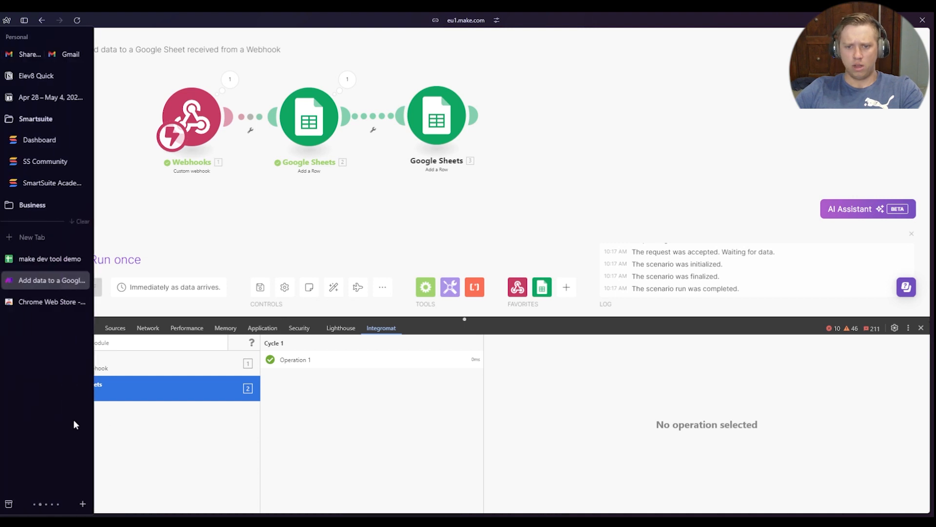
# Show the DevTool's Tools section, resize the DevTool area, and look through the available tools
pyautogui.click(20, 427)
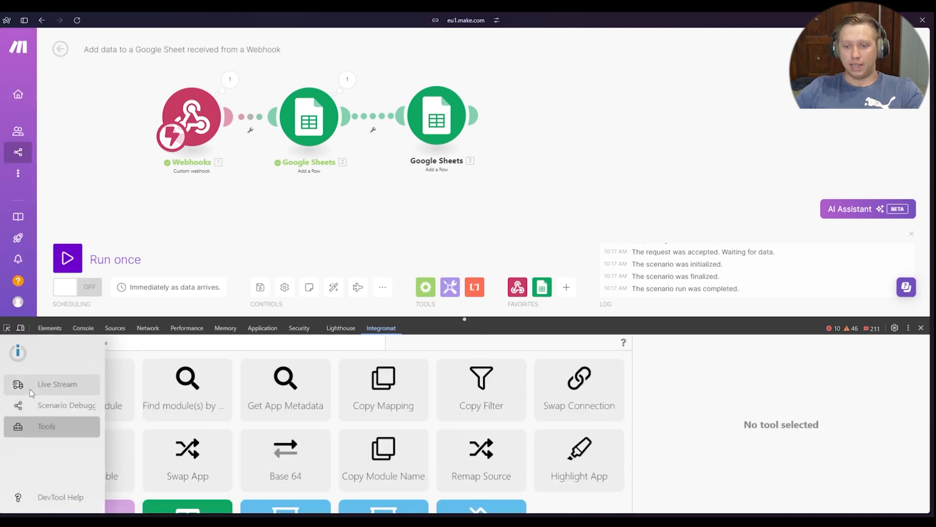
pyautogui.scroll(-2, 498, 410)
pyautogui.scroll(2, 480, 422)
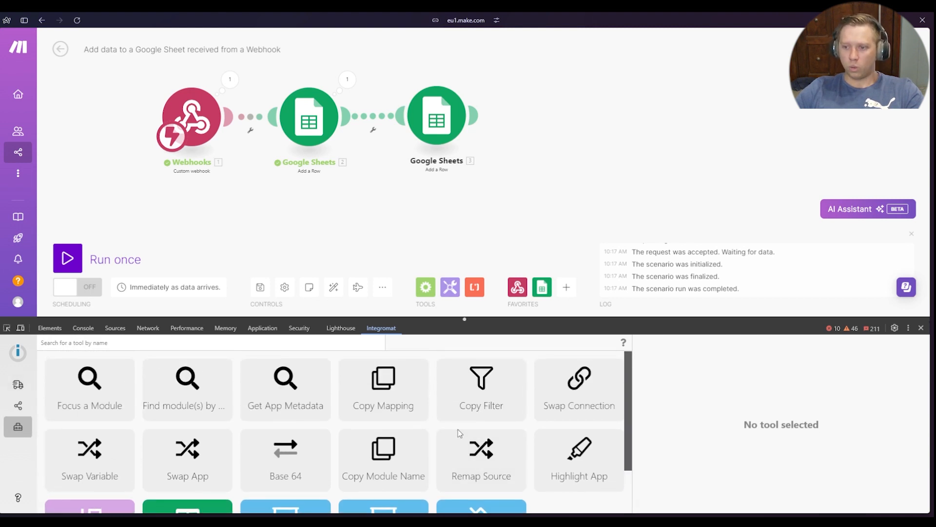
pyautogui.moveTo(694, 317); pyautogui.dragTo(680, 292)
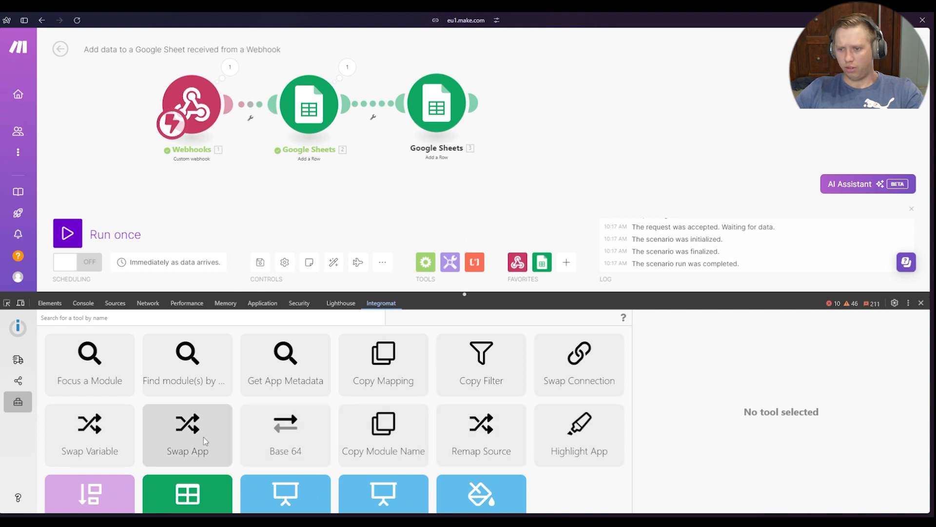
pyautogui.scroll(-1, 205, 445)
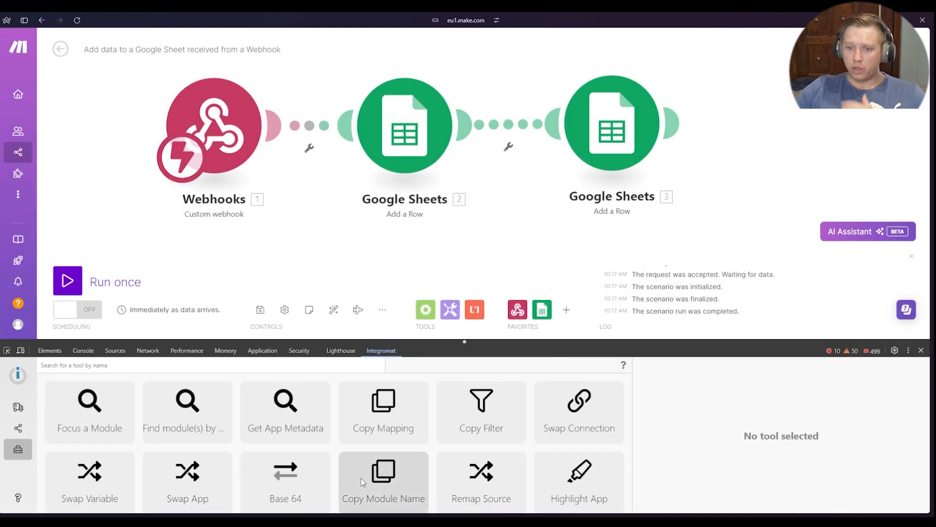
pyautogui.scroll(-2, 200, 414)
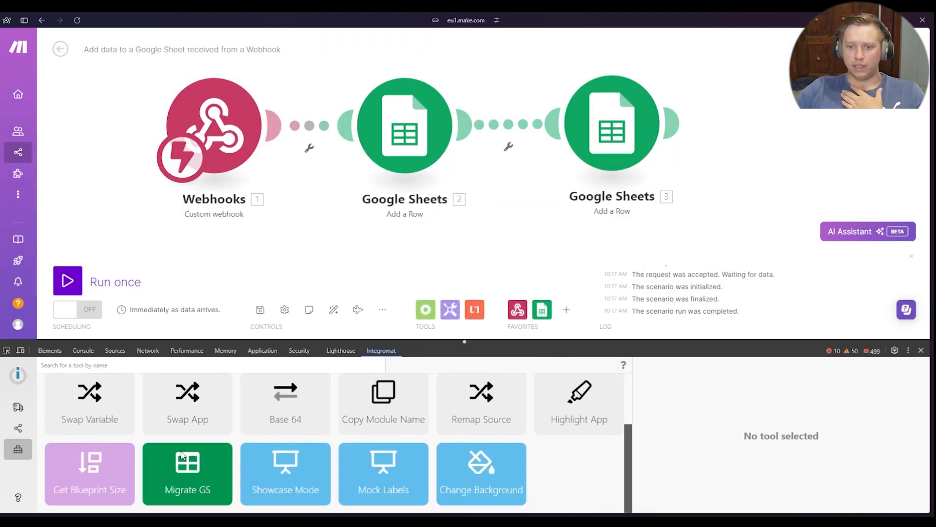
# Open the Swap Variable tool and copy the Email variable pill from the first Google Sheets module's Email (B) value
pyautogui.click(114, 414)
pyautogui.scroll(-2, 755, 424)
pyautogui.scroll(2, 755, 424)
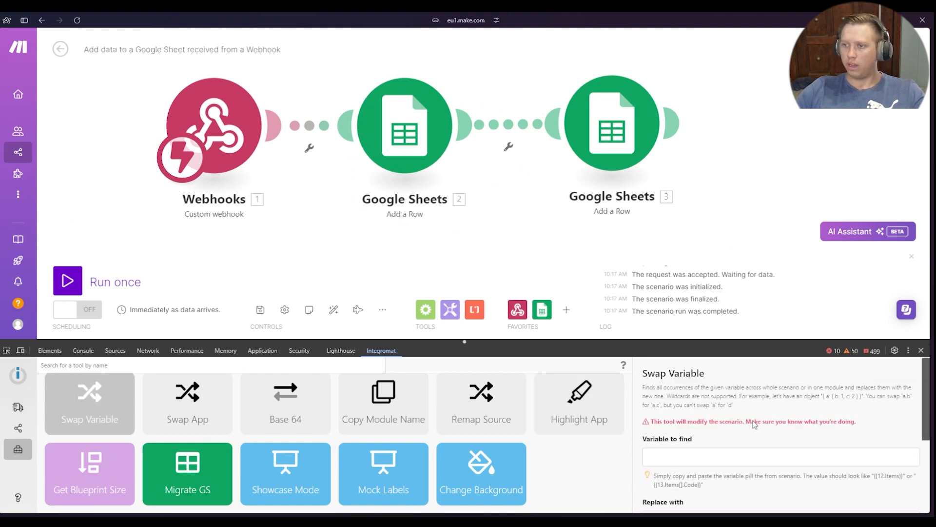
pyautogui.click(401, 119)
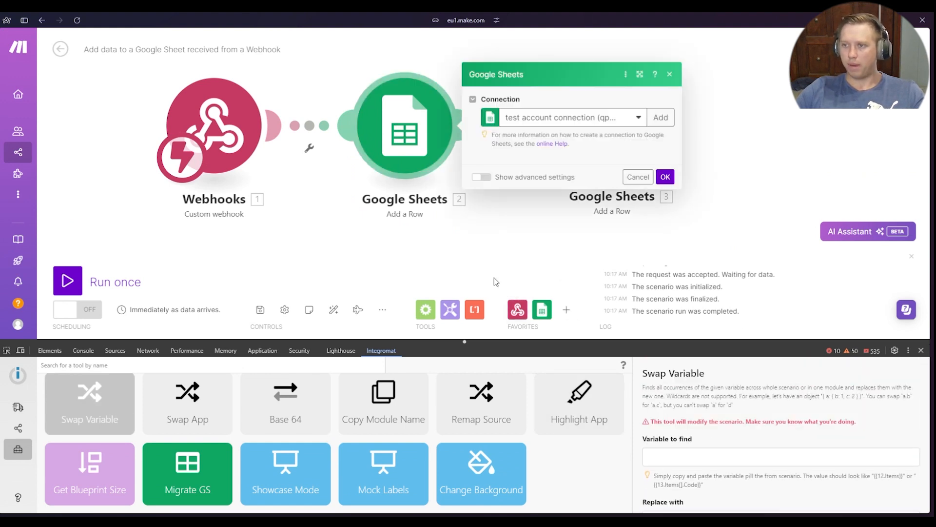
pyautogui.scroll(-4, 583, 201)
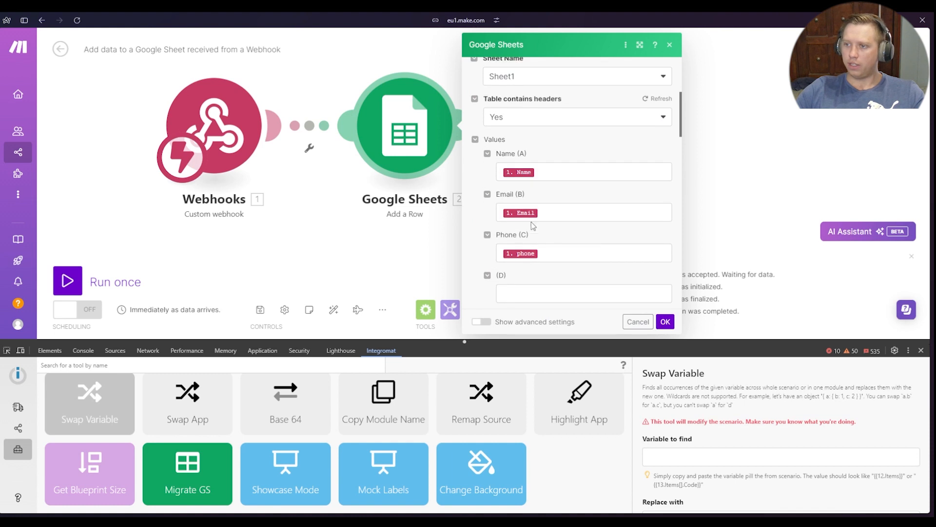
pyautogui.click(571, 174)
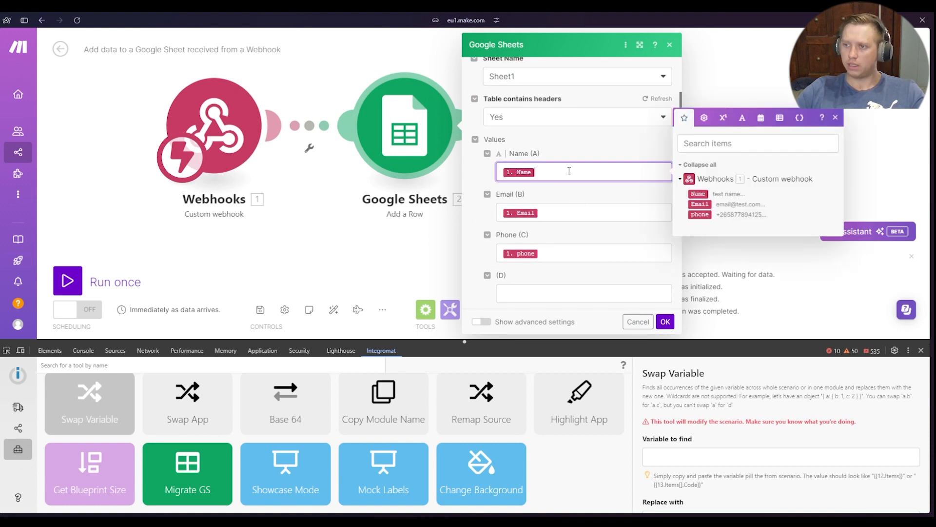
pyautogui.click(580, 213)
pyautogui.moveTo(581, 213); pyautogui.dragTo(469, 224)
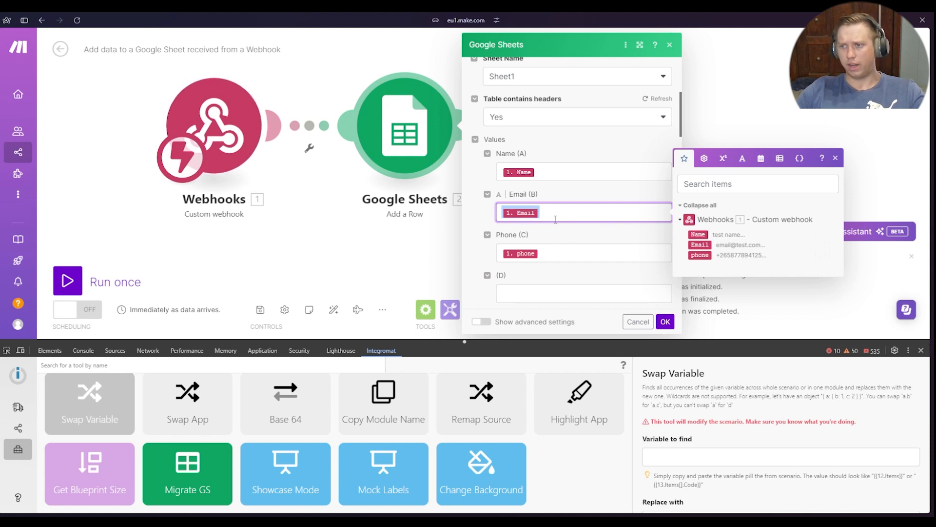
# Set Swap Variable's variable to find to {{1.Email}}
pyautogui.scroll(-1, 702, 417)
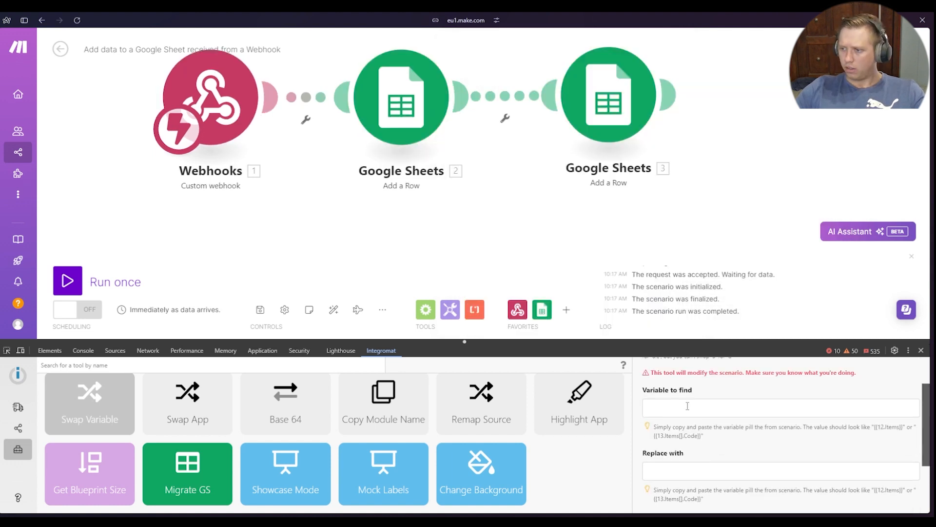
pyautogui.click(687, 407)
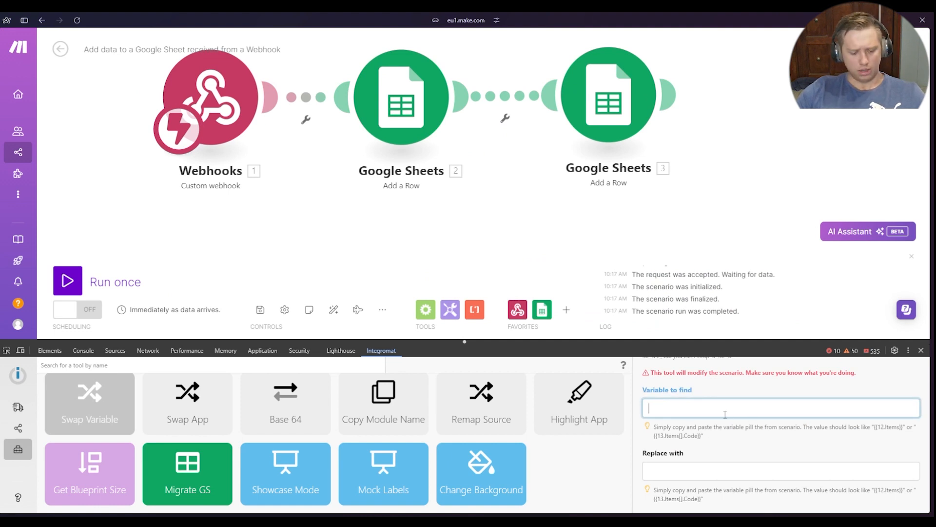
pyautogui.hotkey('alt', 'Tab')
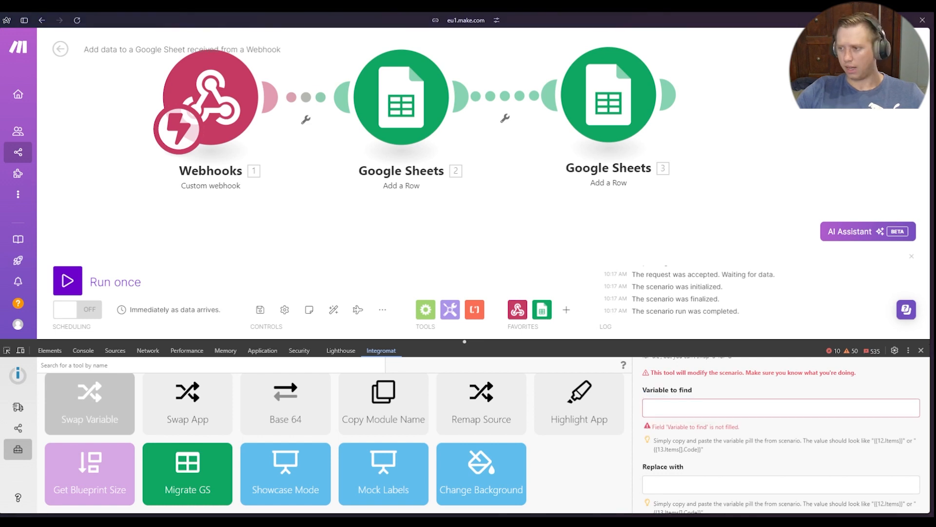
pyautogui.click(725, 414)
pyautogui.write('{{1.Email}}')
pyautogui.click(736, 397)
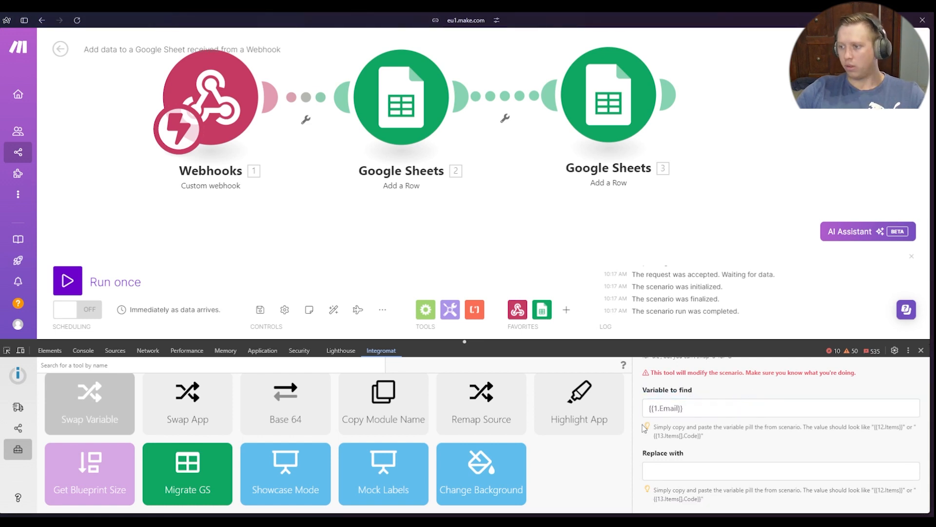
# Reopen the first Google Sheets module's mapped values and set Swap Variable's replacement to {{1.Name}}
pyautogui.click(402, 98)
pyautogui.scroll(-3, 514, 282)
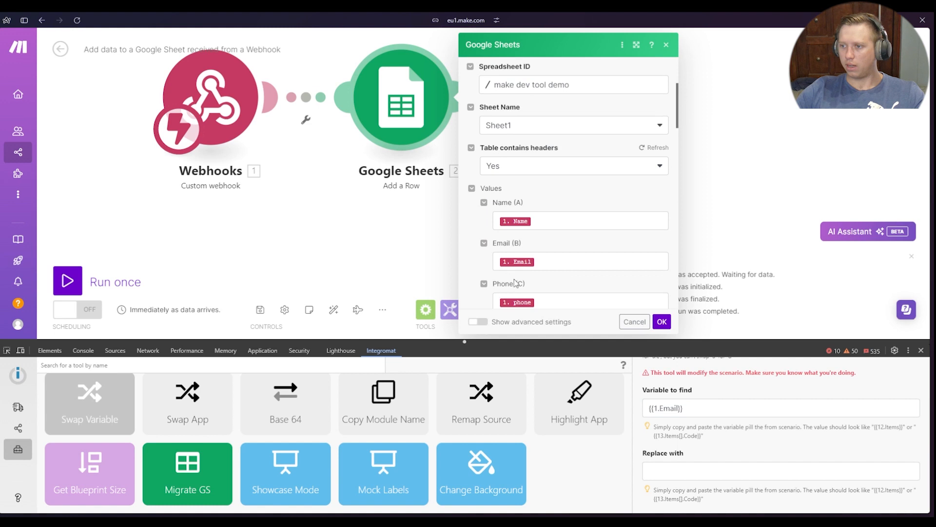
pyautogui.click(561, 261)
pyautogui.moveTo(561, 261); pyautogui.dragTo(481, 270)
pyautogui.click(733, 407)
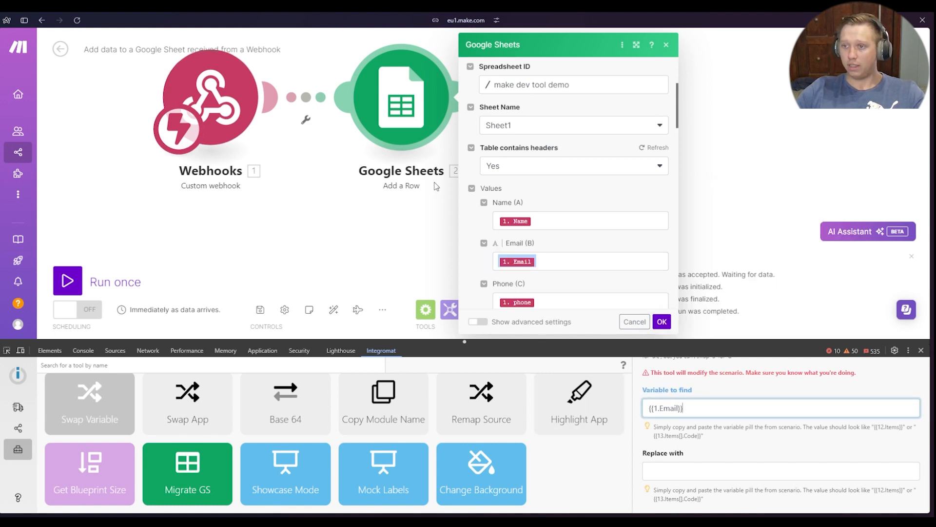
pyautogui.scroll(-1, 688, 405)
pyautogui.click(687, 406)
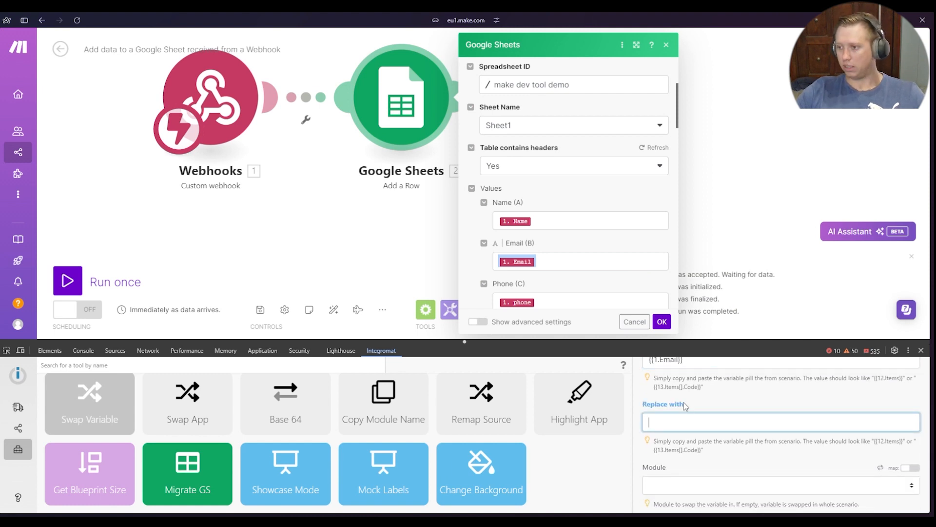
pyautogui.write('{{1.Name}}')
pyautogui.click(680, 454)
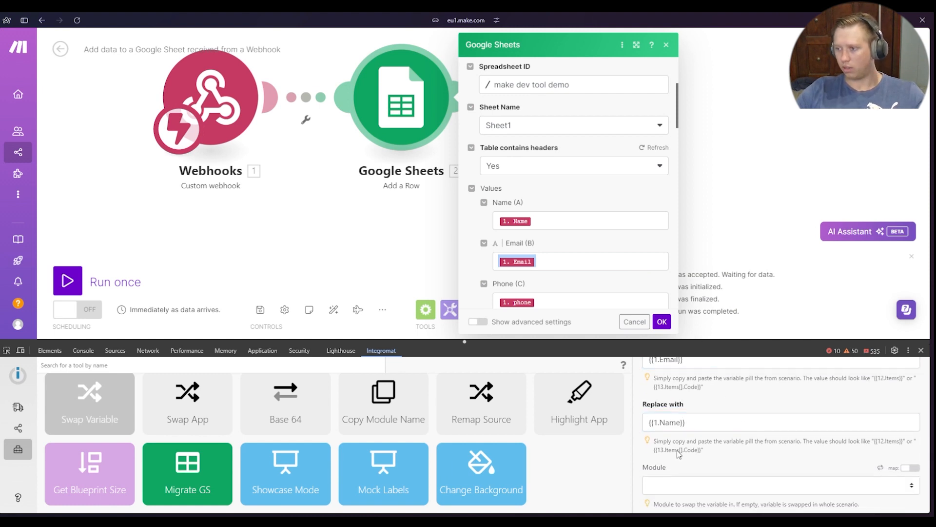
# Restrict the variable swap to the Add a Row module numbered 2 and run the tool
pyautogui.scroll(-1, 675, 414)
pyautogui.scroll(3, 675, 458)
pyautogui.scroll(-1, 724, 449)
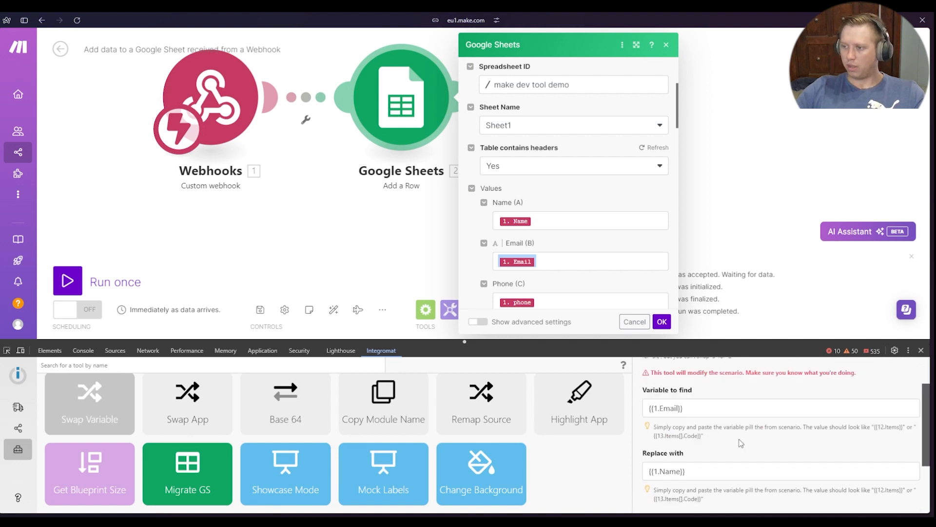
pyautogui.scroll(-2, 693, 437)
pyautogui.scroll(3, 691, 435)
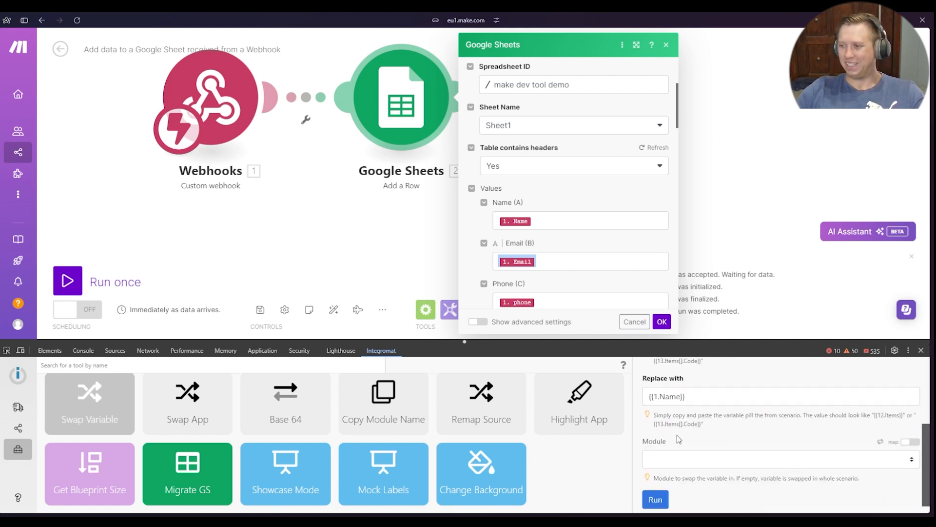
pyautogui.scroll(-2, 686, 415)
pyautogui.scroll(1, 688, 419)
pyautogui.scroll(-3, 692, 439)
pyautogui.click(700, 452)
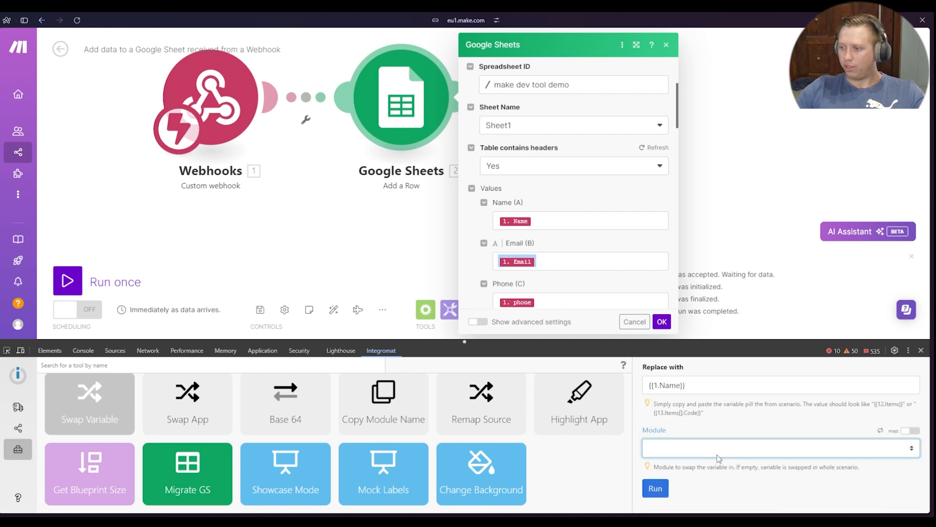
pyautogui.click(701, 500)
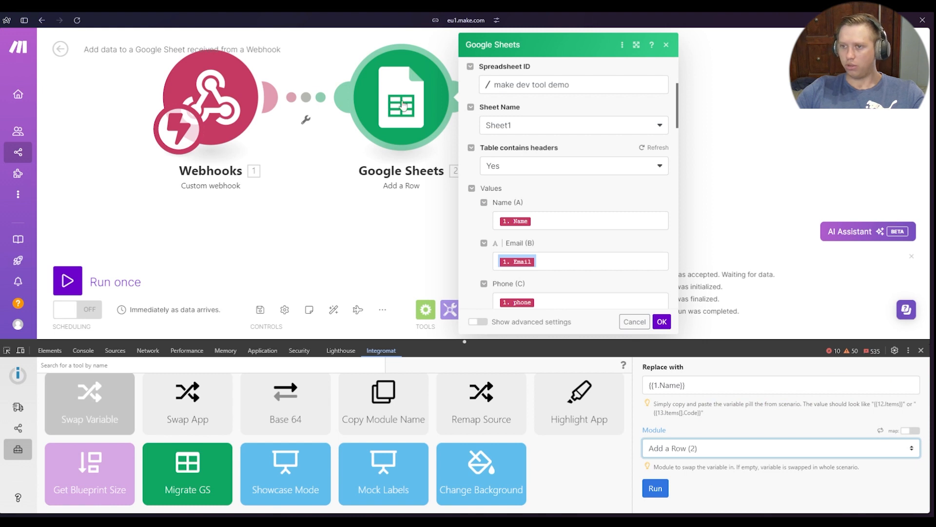
pyautogui.scroll(-2, 499, 274)
pyautogui.click(700, 503)
pyautogui.click(656, 488)
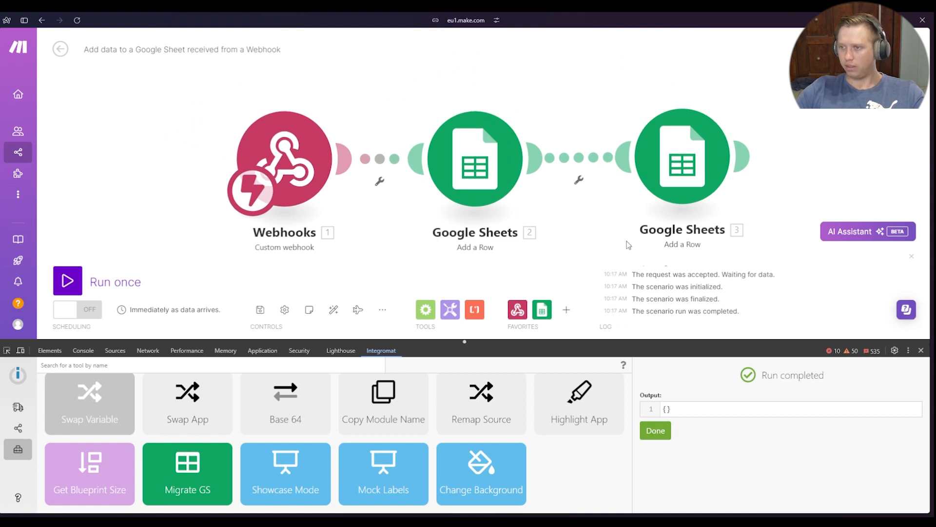
# Examine the mapped values in both Google Sheets modules and dismiss the swap's output
pyautogui.click(476, 161)
pyautogui.scroll(-3, 621, 210)
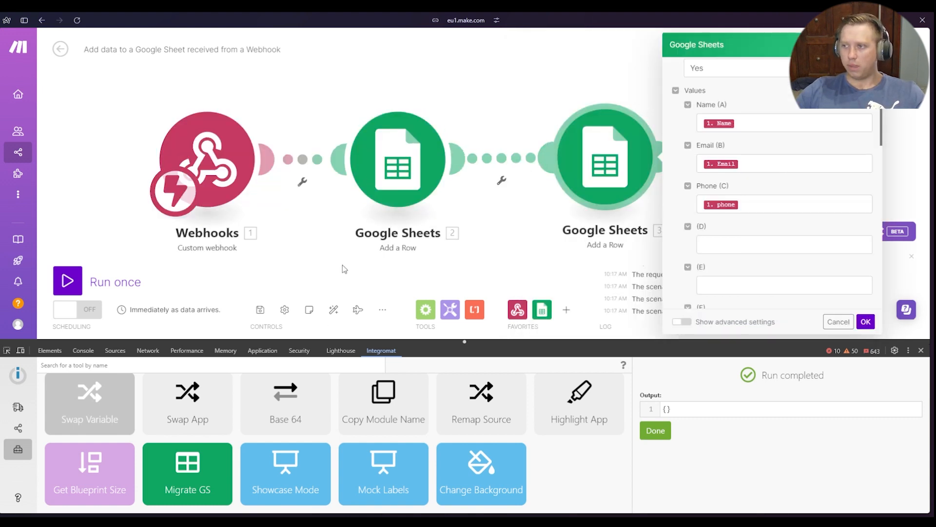
pyautogui.moveTo(343, 265); pyautogui.dragTo(310, 219)
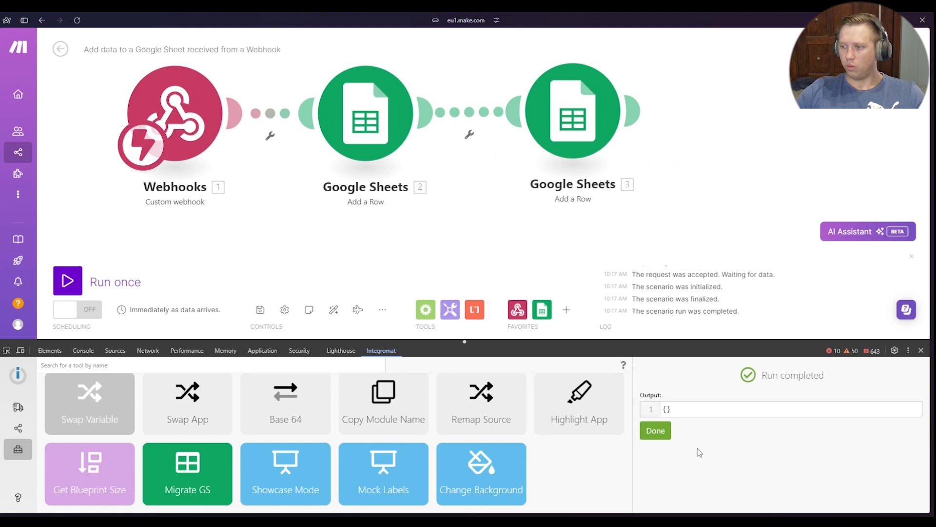
pyautogui.click(649, 429)
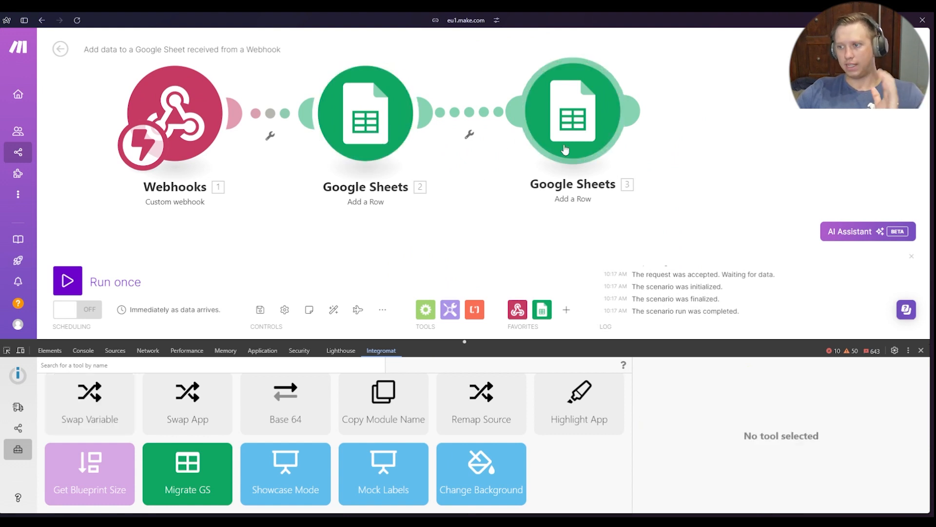
# Open the Swap Variable tool again and enter {{1.Email}} as the variable to find
pyautogui.click(102, 410)
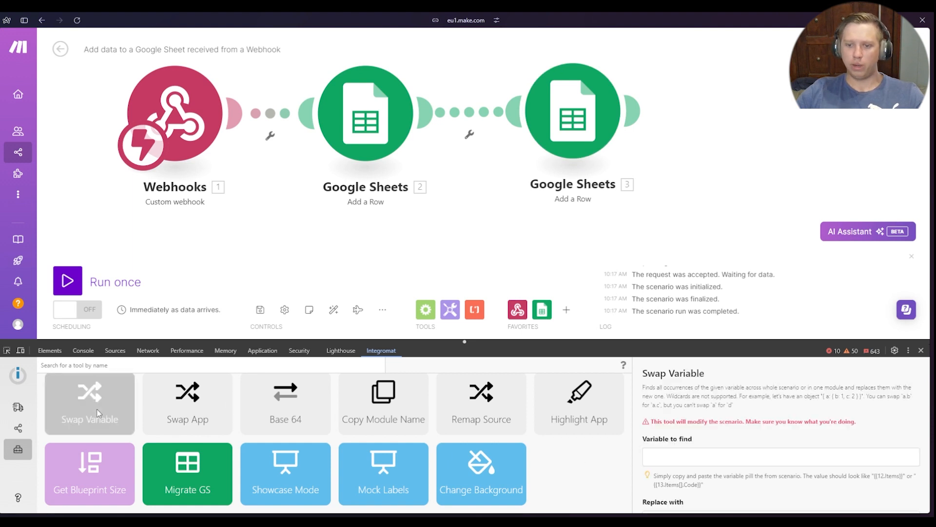
pyautogui.scroll(-1, 718, 414)
pyautogui.click(712, 410)
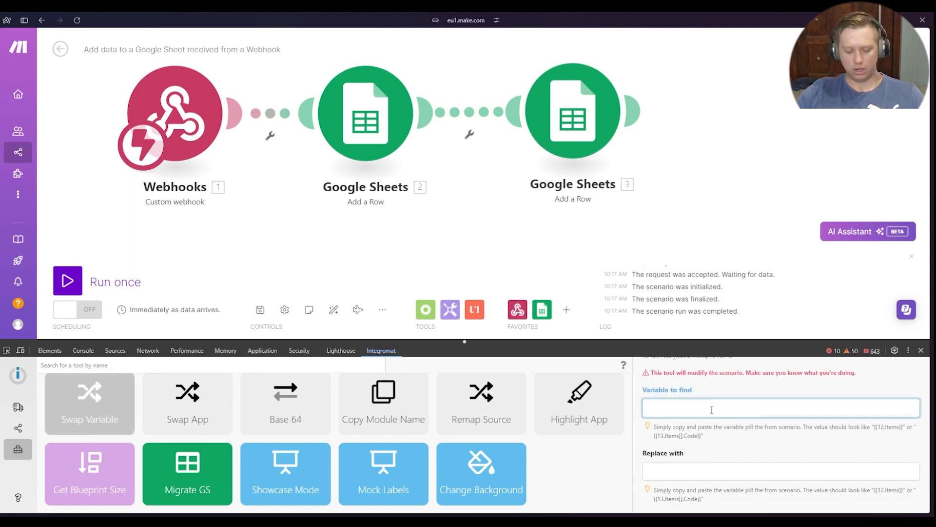
pyautogui.write('{{1.Email}}')
pyautogui.click(721, 405)
# Set the replacement to {{1.Name}}, leave the module unspecified, and run the swap across the whole scenario
pyautogui.scroll(-2, 669, 433)
pyautogui.click(667, 388)
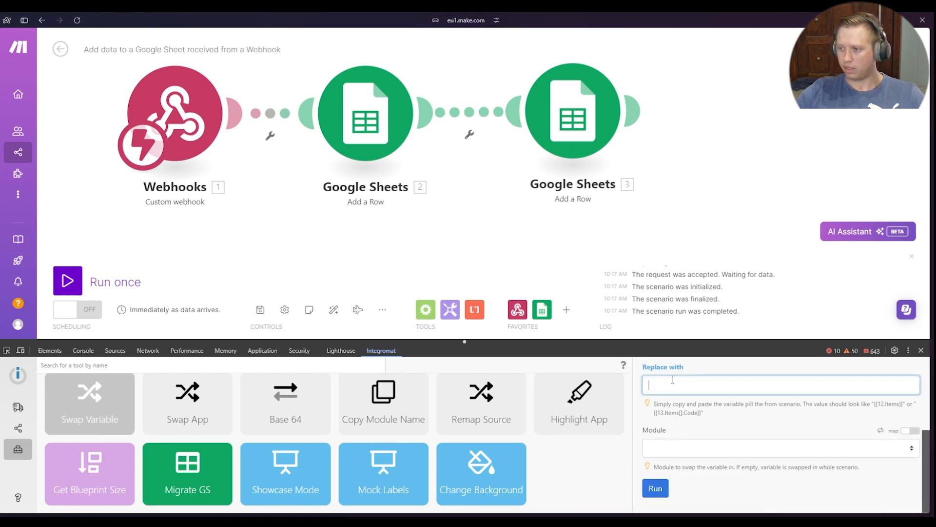
pyautogui.write('{{1.Name}}')
pyautogui.click(719, 417)
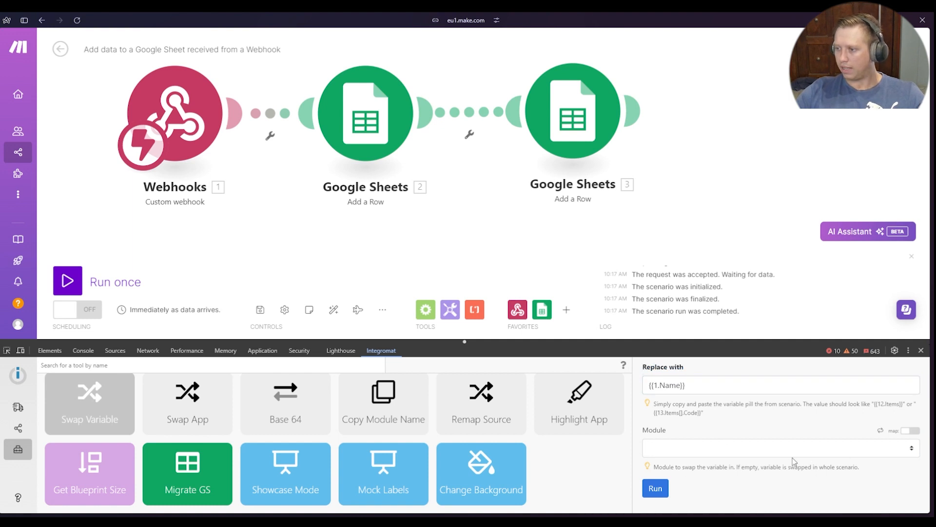
pyautogui.click(698, 444)
pyautogui.click(731, 425)
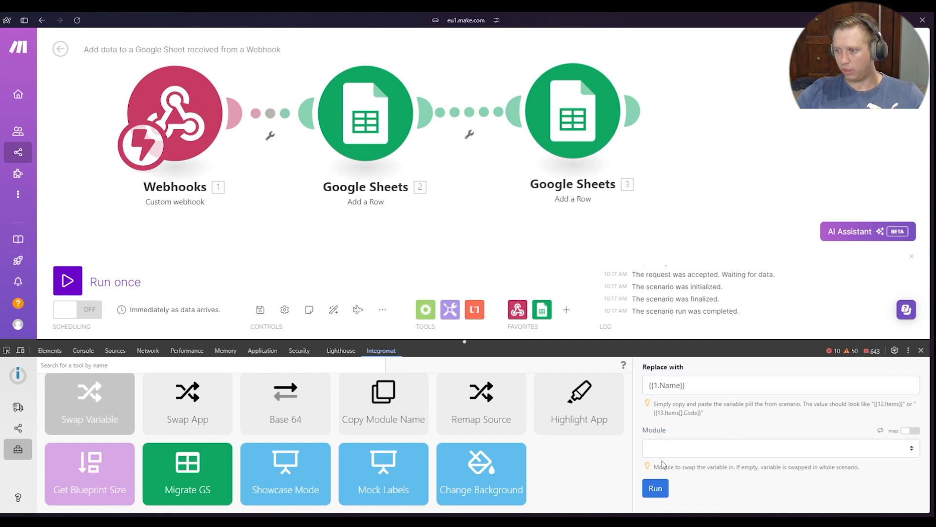
pyautogui.click(666, 492)
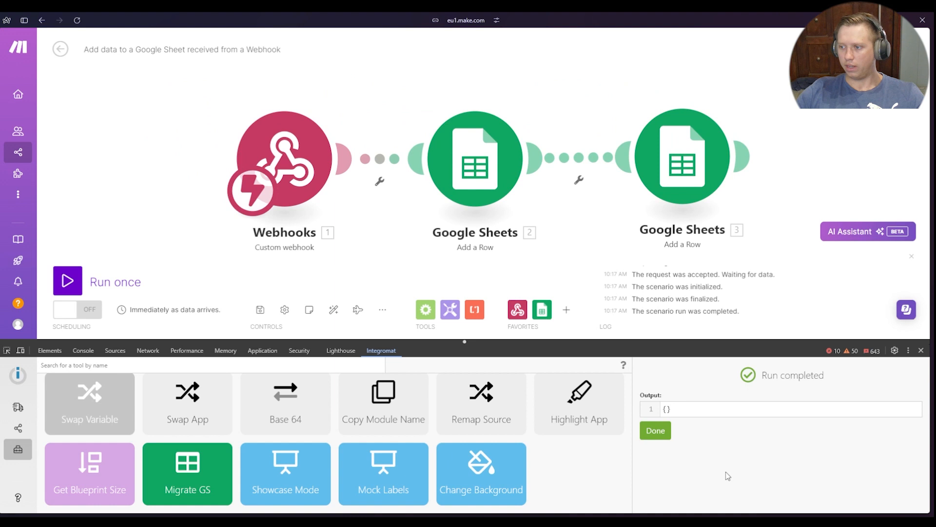
pyautogui.click(655, 430)
# Examine the mapped Name, Email and Phone values in both Google Sheets modules, closing each without changes
pyautogui.click(524, 183)
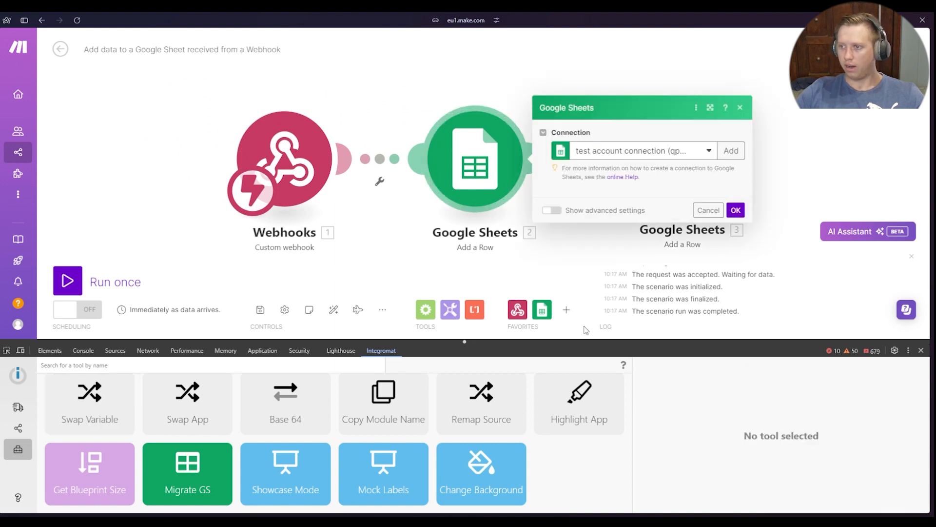
pyautogui.scroll(-4, 627, 214)
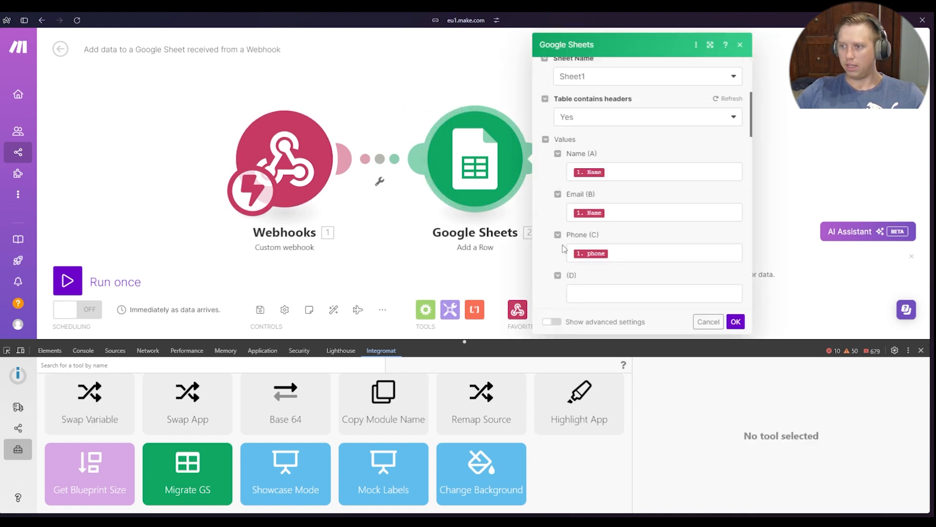
pyautogui.click(508, 256)
pyautogui.click(690, 180)
pyautogui.scroll(-5, 804, 195)
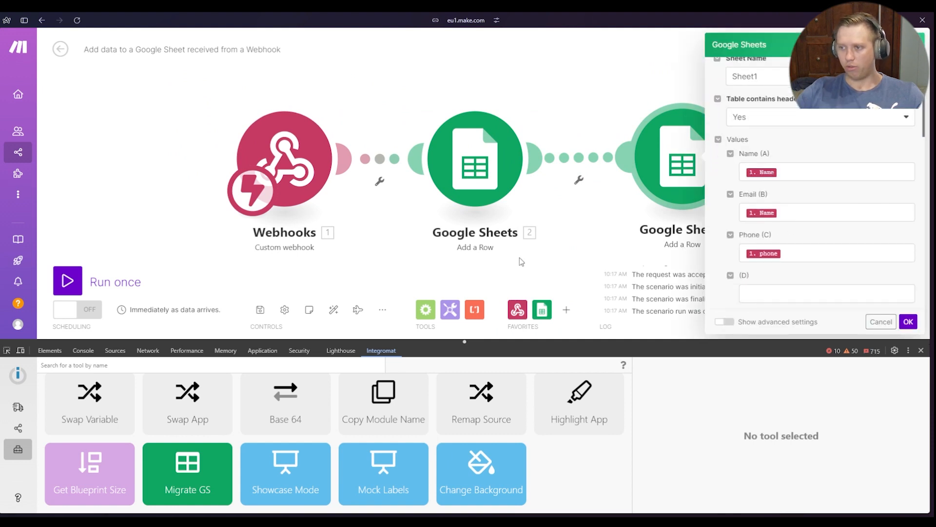
pyautogui.scroll(-2, 816, 211)
pyautogui.click(483, 270)
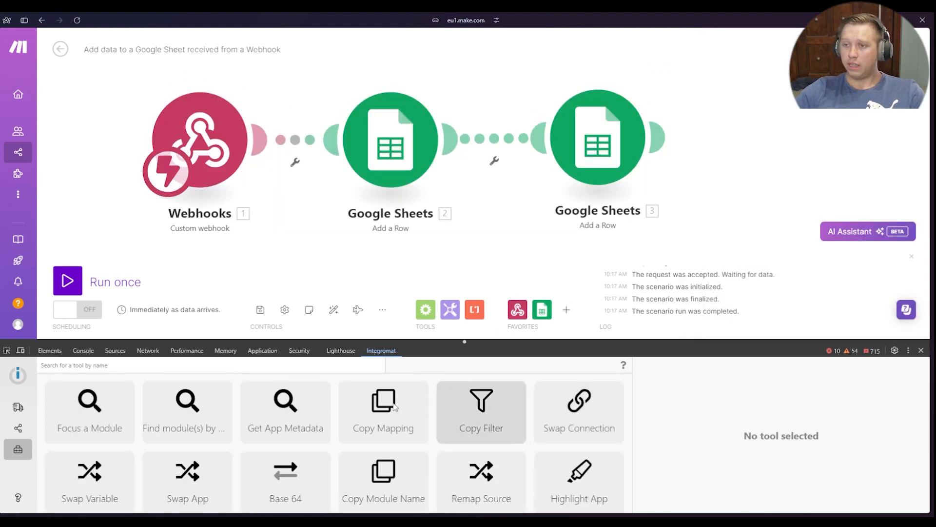
# Open the Copy Mapping tool and review the mapped values in the first Google Sheets module
pyautogui.click(378, 414)
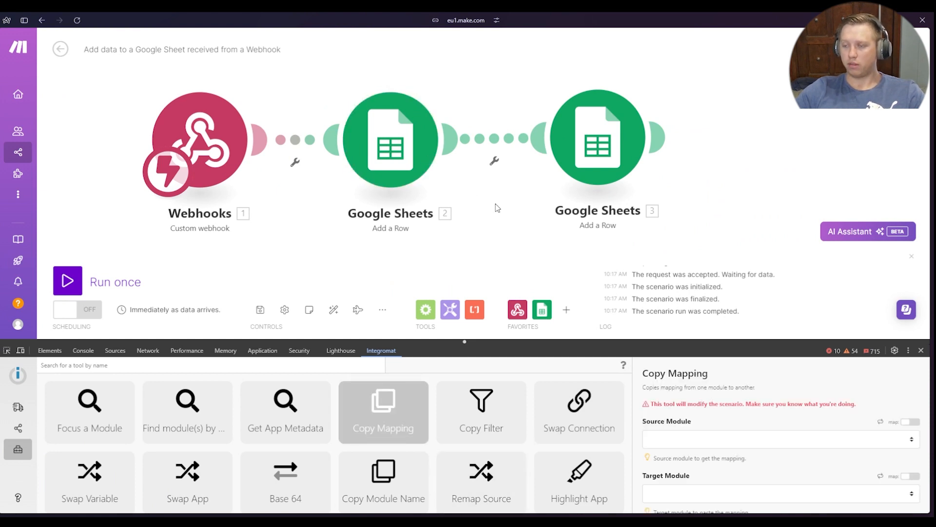
pyautogui.click(411, 174)
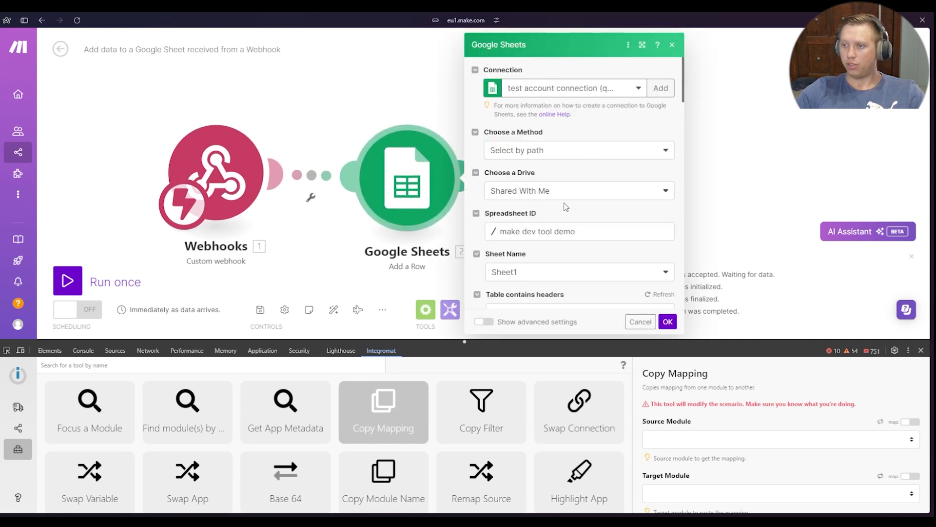
pyautogui.scroll(-8, 555, 259)
pyautogui.scroll(8, 559, 260)
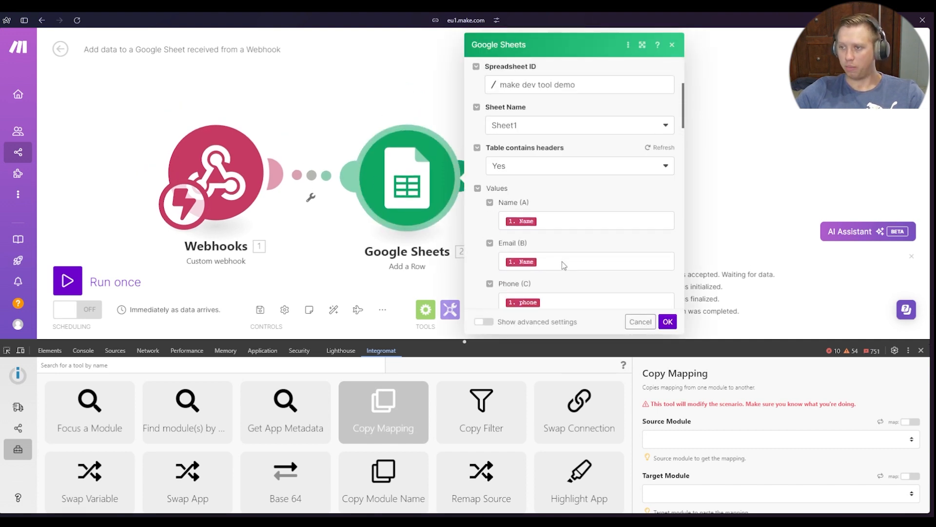
pyautogui.click(320, 112)
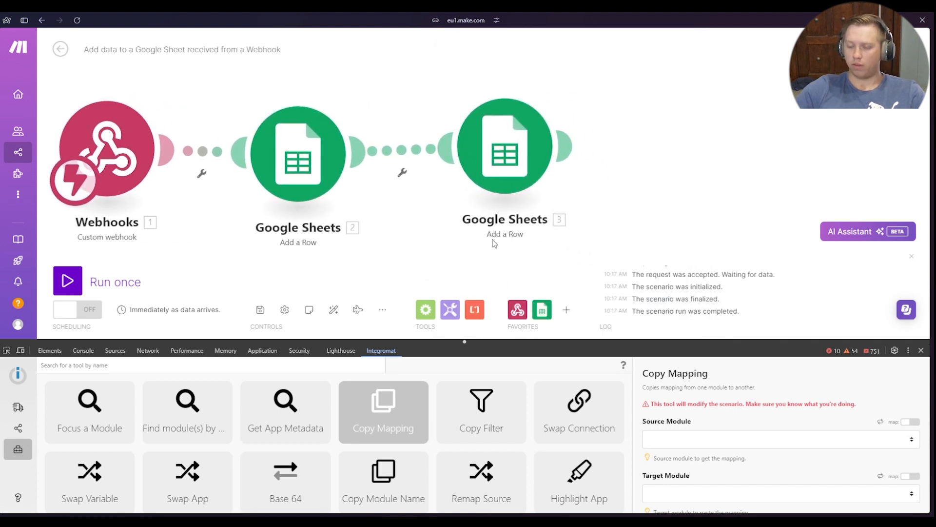
# Clear the mapped Name, Email and Phone values in the second Google Sheets module (3), leaving its value fields empty
pyautogui.click(593, 230)
pyautogui.scroll(-5, 649, 239)
pyautogui.scroll(-1, 656, 226)
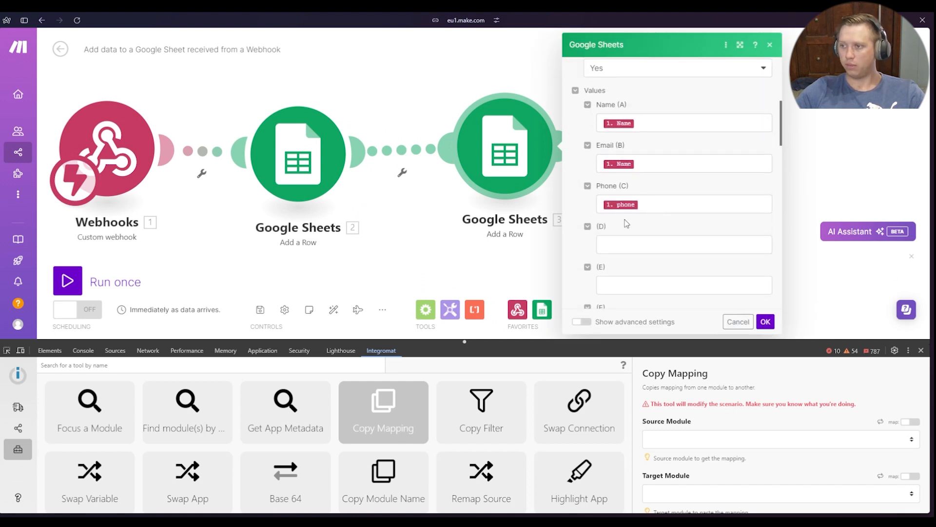
pyautogui.click(655, 202)
pyautogui.press('BackSpace')
pyautogui.click(651, 168)
pyautogui.press('BackSpace')
pyautogui.click(664, 131)
pyautogui.press('BackSpace')
pyautogui.click(718, 104)
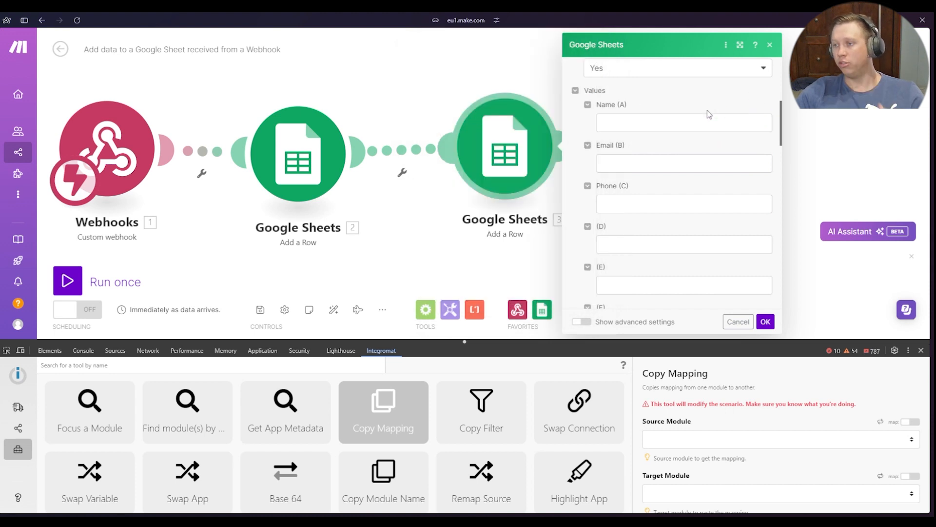
pyautogui.scroll(-9, 630, 195)
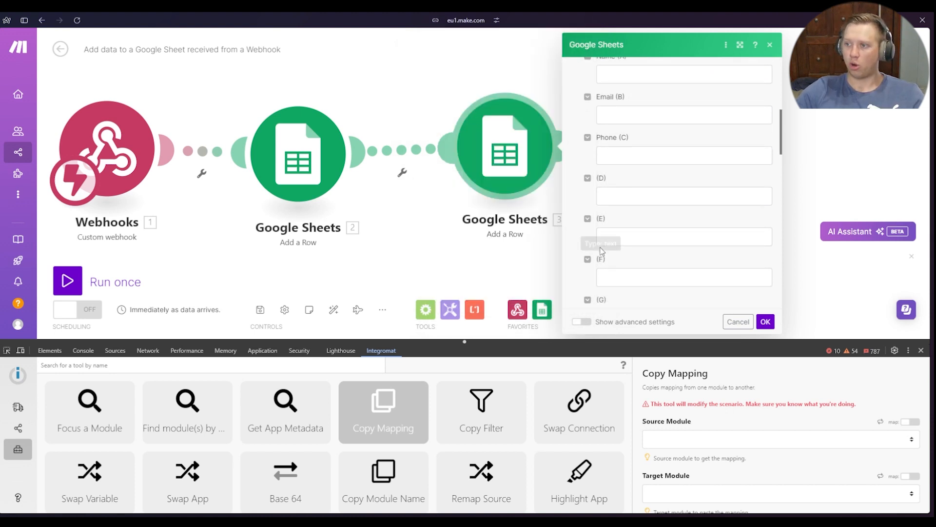
pyautogui.scroll(-10, 620, 214)
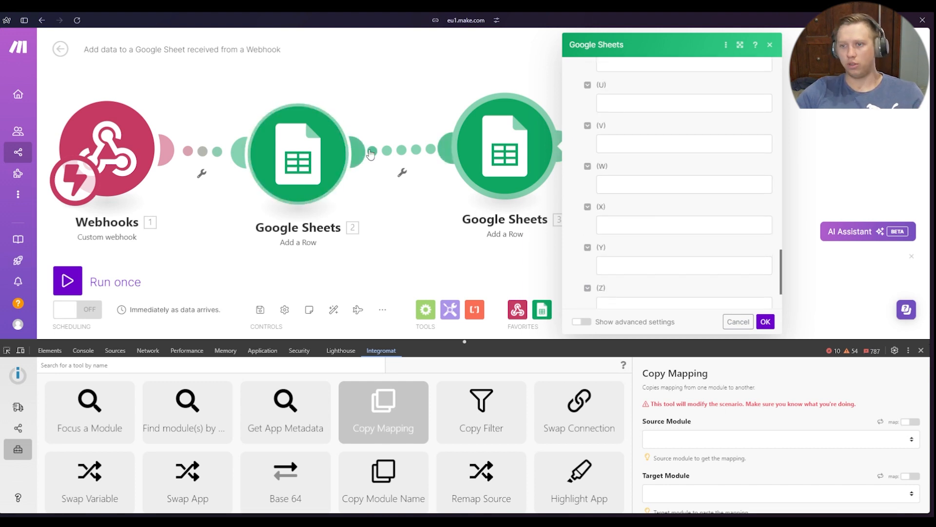
# Compare the value fields of the two Google Sheets modules, closing each without changes
pyautogui.click(316, 149)
pyautogui.scroll(-4, 458, 195)
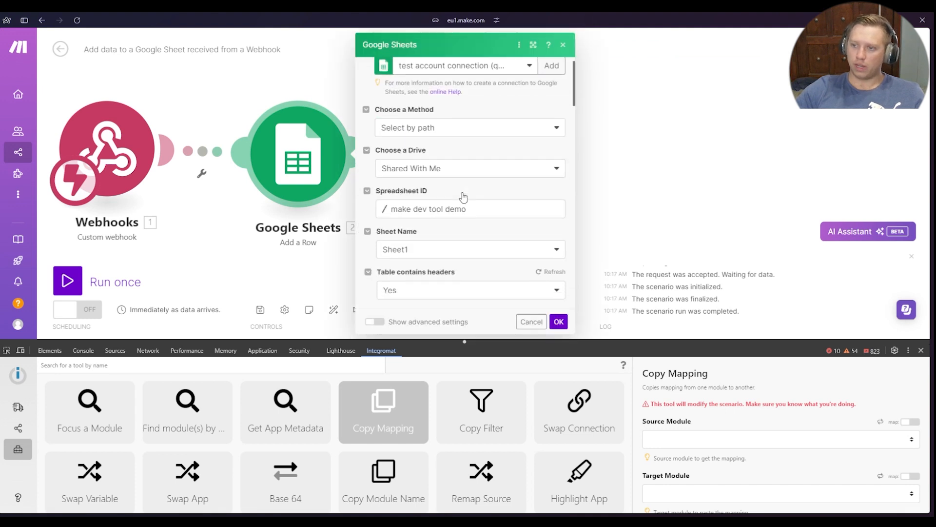
pyautogui.click(758, 174)
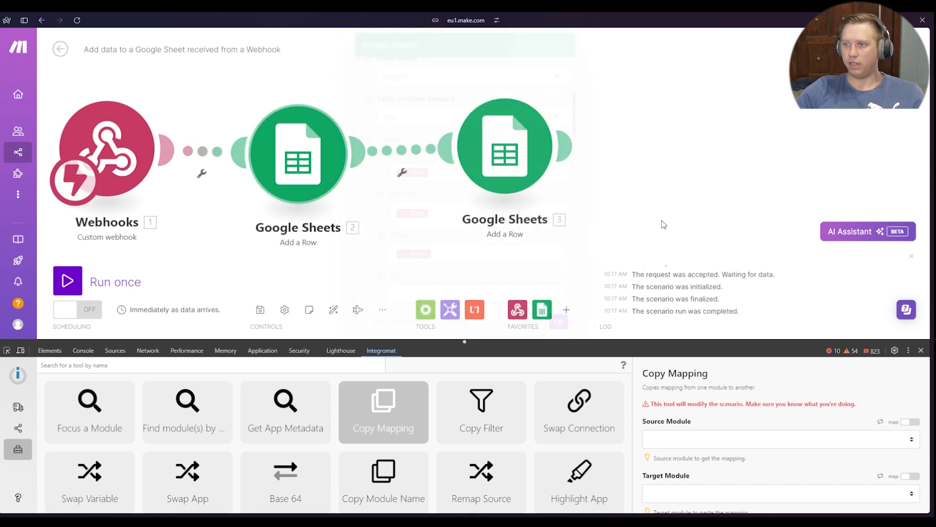
pyautogui.click(505, 239)
pyautogui.scroll(-5, 700, 220)
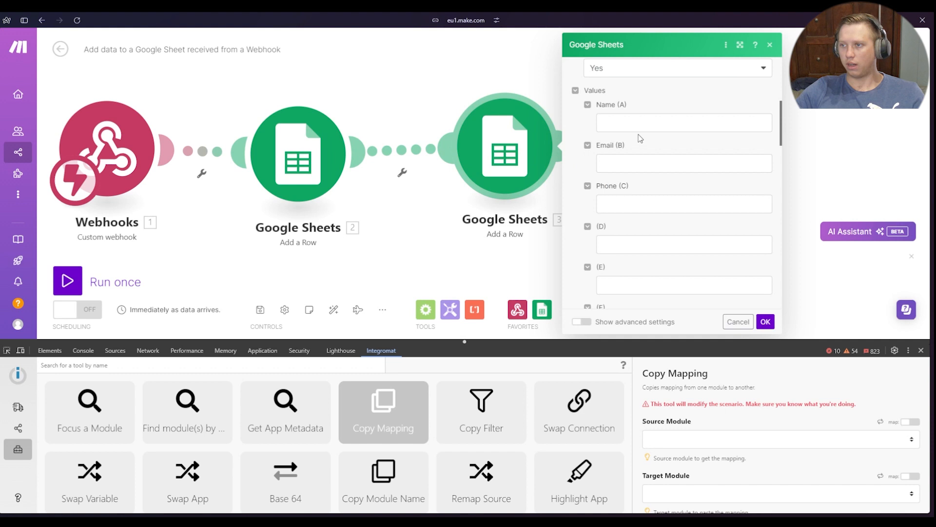
pyautogui.click(404, 273)
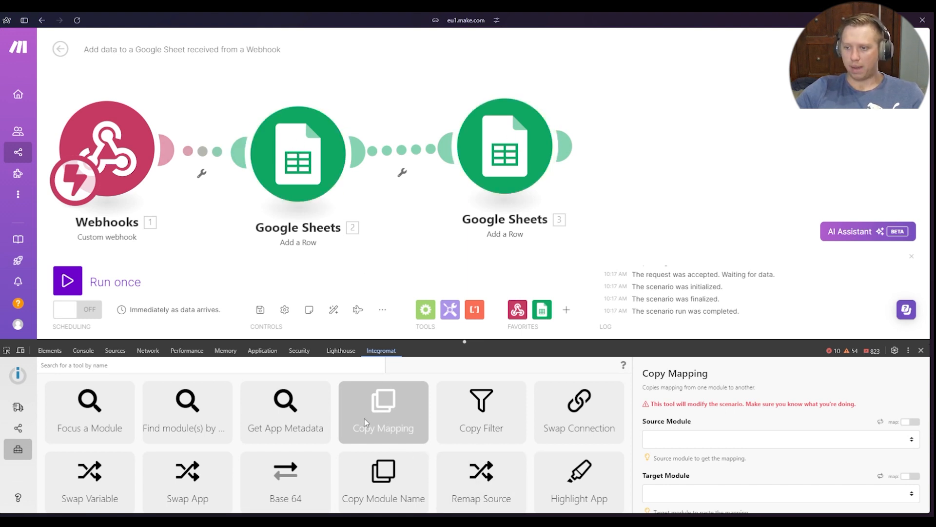
# Run Copy Mapping with Add a Row (2) as the source module and Add a Row (3) as the target
pyautogui.click(712, 443)
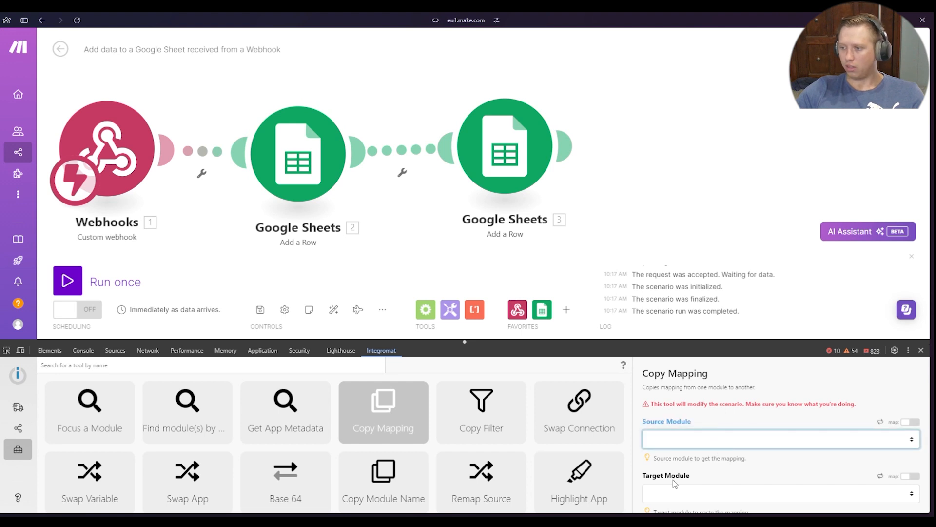
pyautogui.click(658, 481)
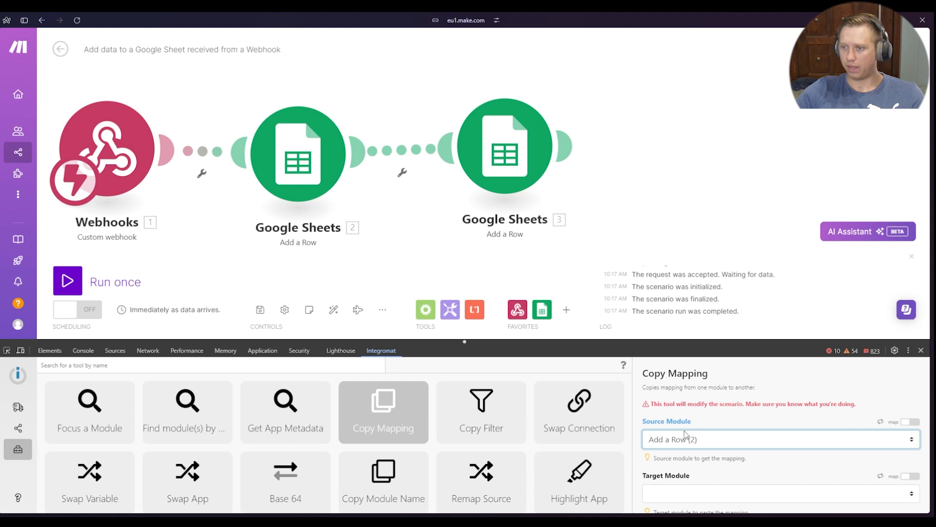
pyautogui.scroll(-2, 688, 434)
pyautogui.click(689, 448)
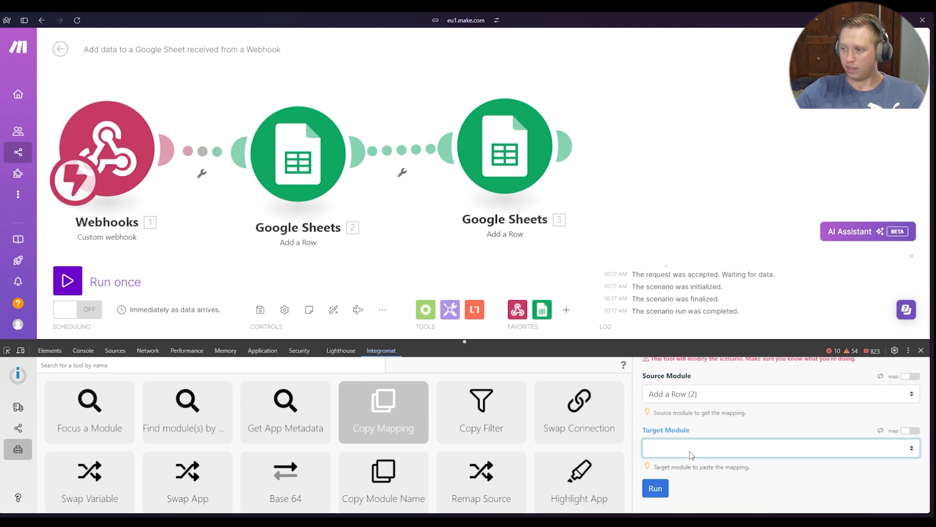
pyautogui.click(707, 495)
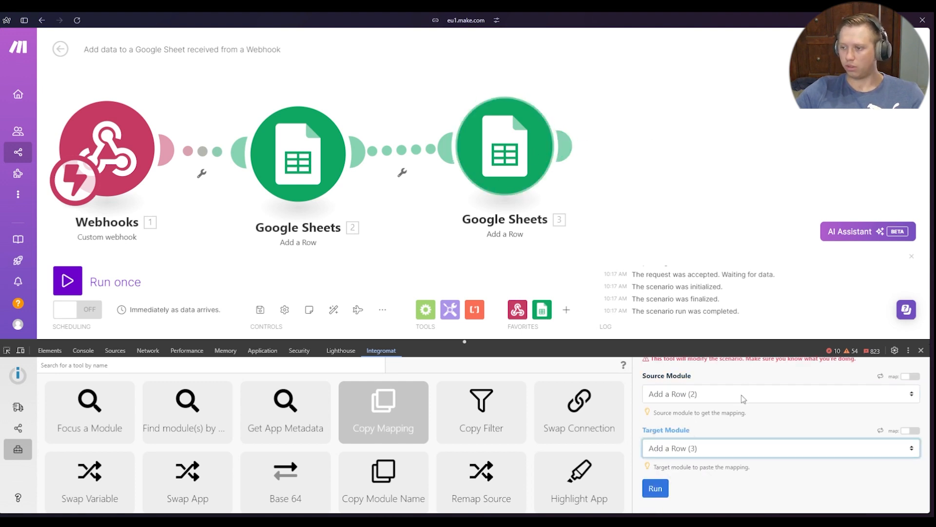
pyautogui.click(655, 488)
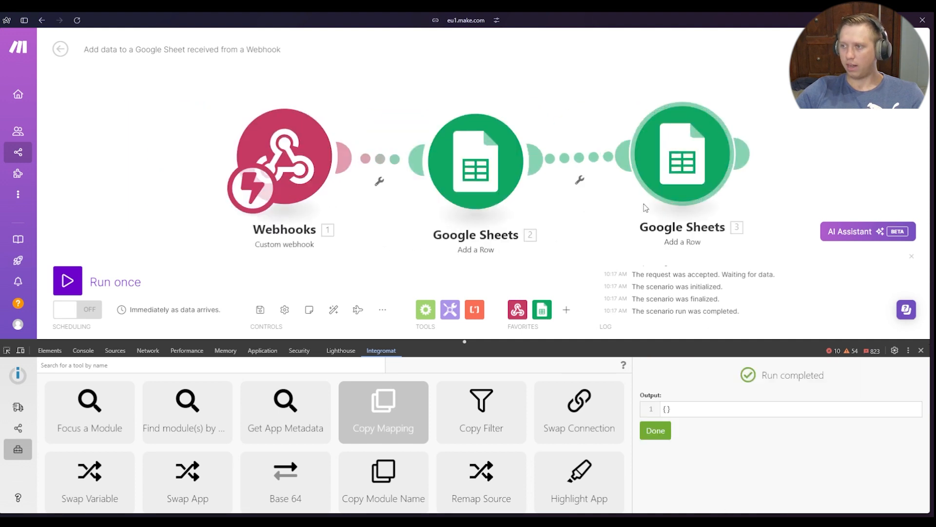
# Examine the Name, Email and Phone mappings in Google Sheets modules 3 and 2 to compare them after the copy
pyautogui.click(694, 169)
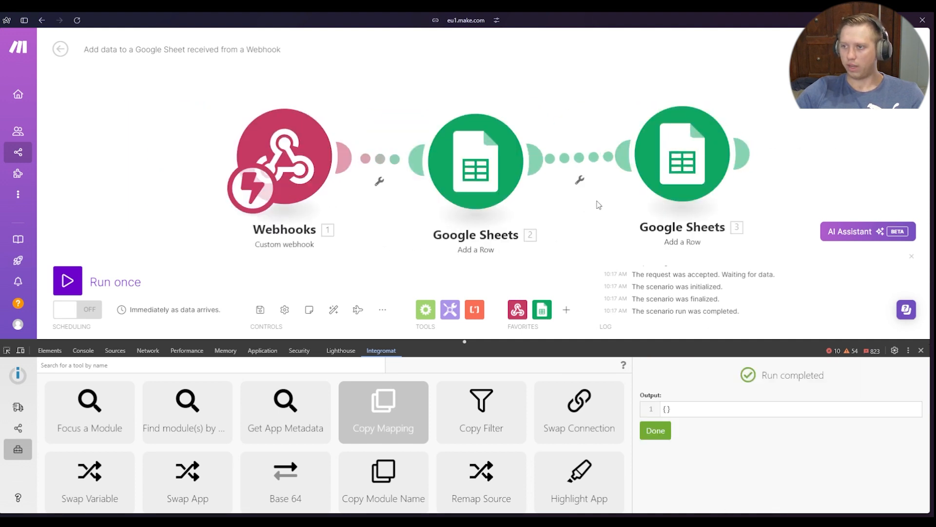
pyautogui.scroll(-5, 634, 229)
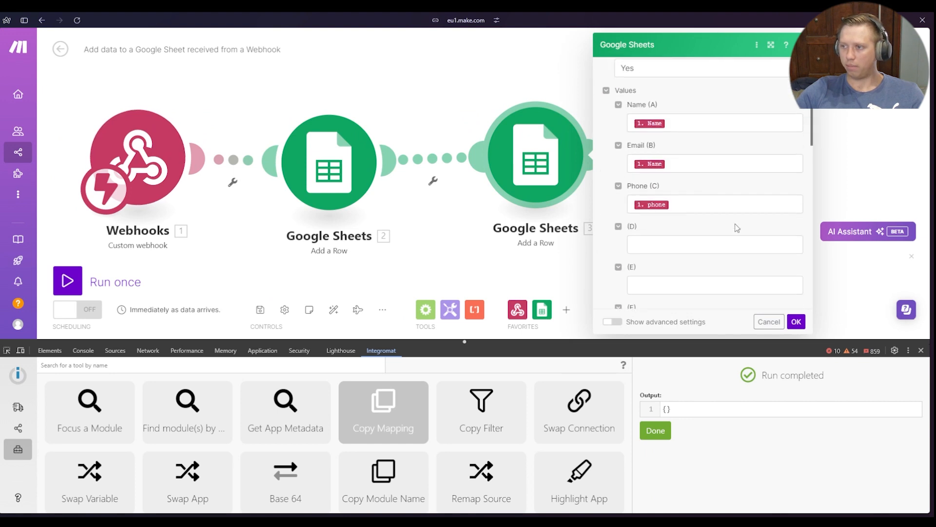
pyautogui.click(340, 168)
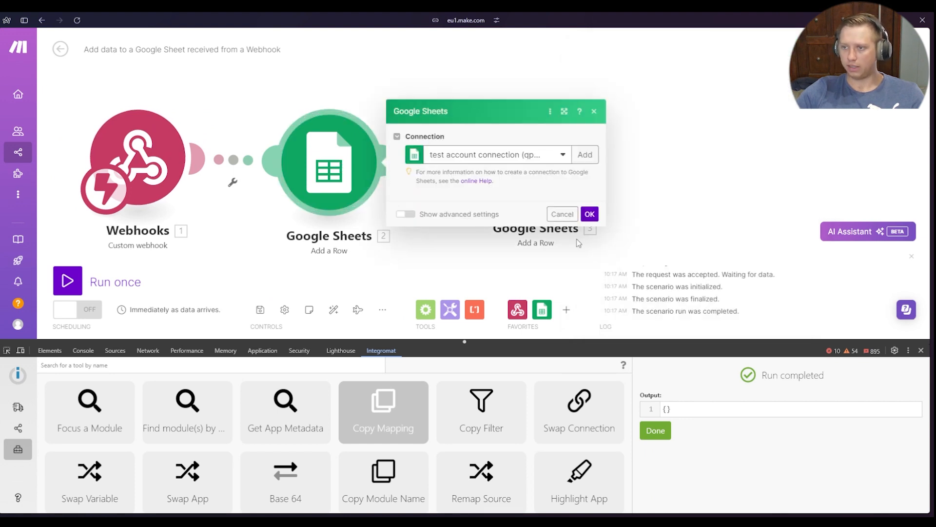
pyautogui.scroll(-4, 468, 254)
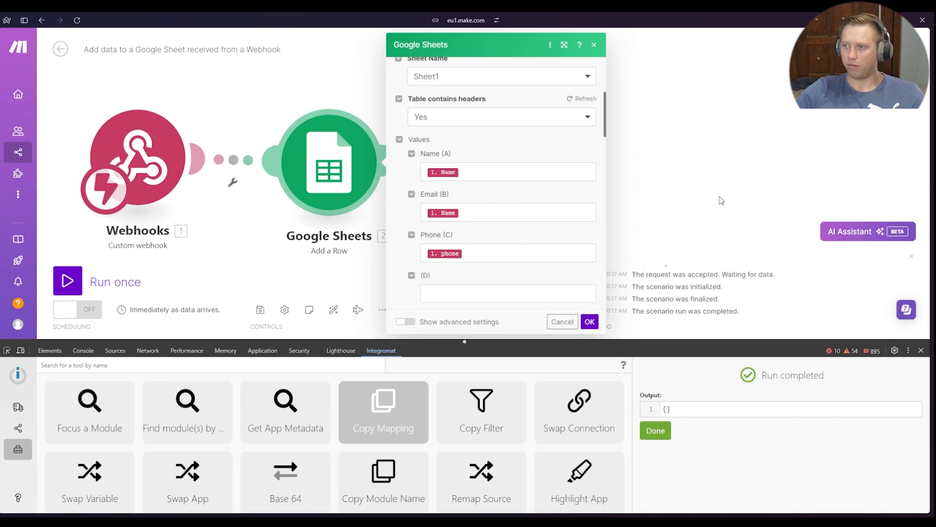
# Replace the Email (B) mapping in the first Google Sheets module (2) with the webhook's Email value and save the module
pyautogui.click(354, 184)
pyautogui.scroll(-5, 445, 224)
pyautogui.click(487, 212)
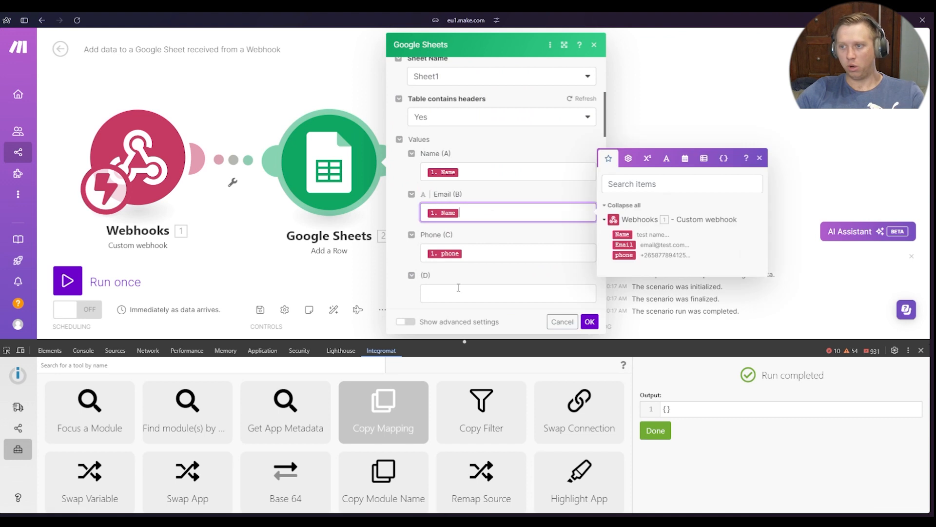
pyautogui.press('BackSpace')
pyautogui.click(620, 246)
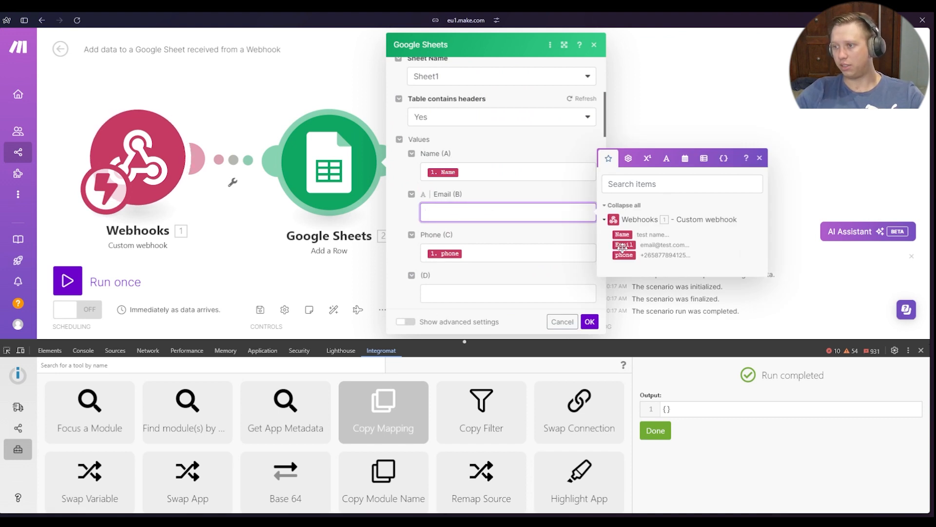
pyautogui.click(590, 322)
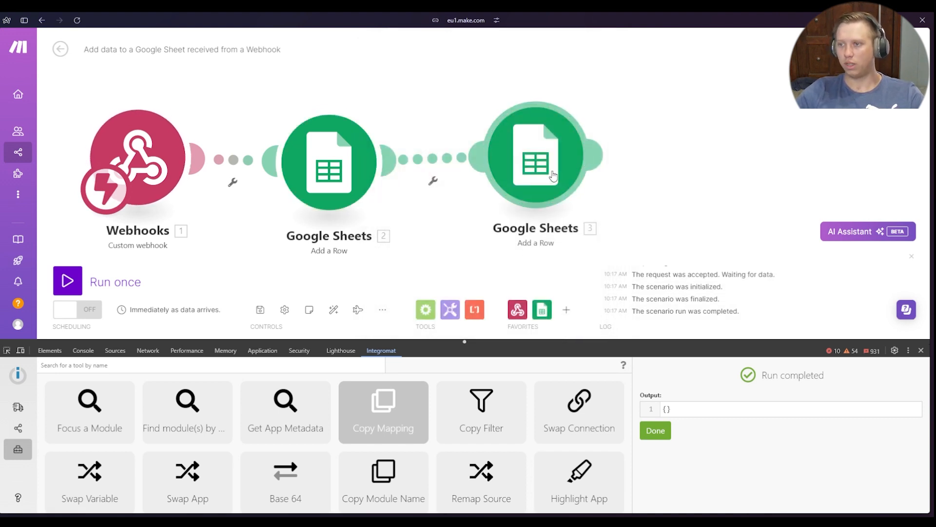
# Copy the updated mapping from Google Sheets module 2 to module 3 with the Copy Mapping tool
pyautogui.moveTo(436, 286); pyautogui.dragTo(388, 237)
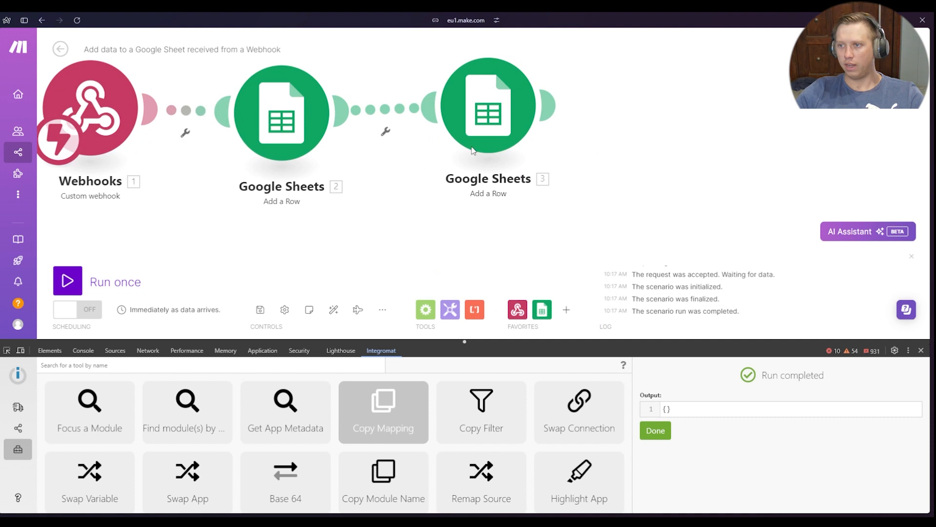
pyautogui.click(379, 421)
pyautogui.scroll(-2, 439, 429)
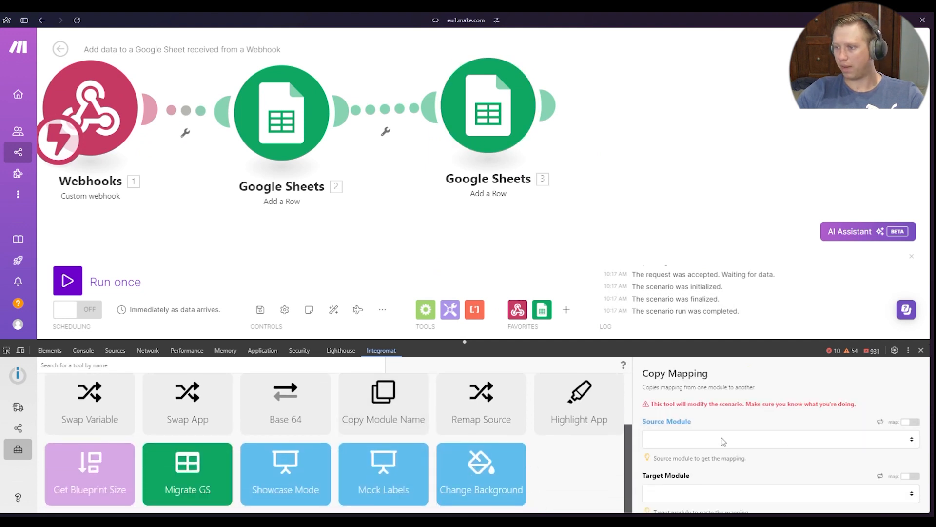
pyautogui.click(683, 439)
pyautogui.click(684, 481)
pyautogui.click(691, 495)
pyautogui.click(696, 472)
pyautogui.scroll(-1, 721, 433)
pyautogui.click(653, 489)
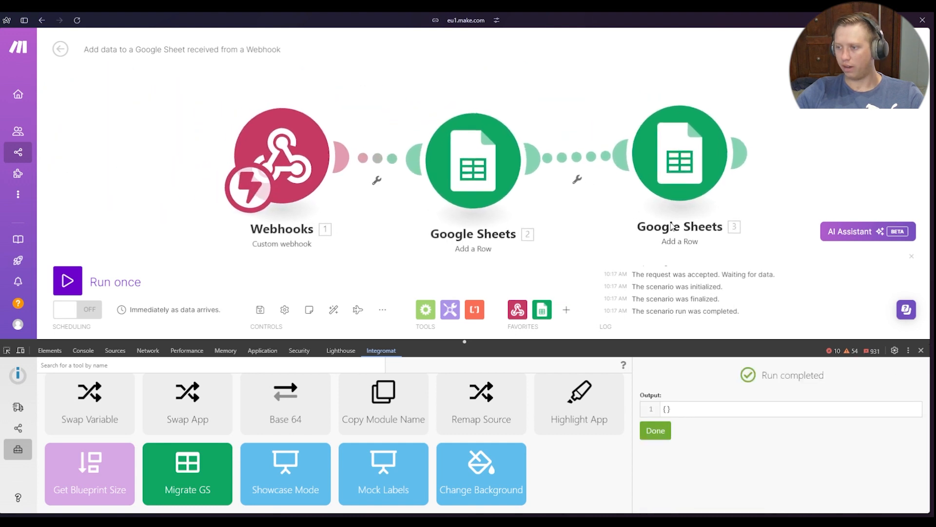
# Review the mapped values in Google Sheets module 3, then close it and dismiss the finished Copy Mapping run
pyautogui.click(695, 171)
pyautogui.scroll(-4, 759, 205)
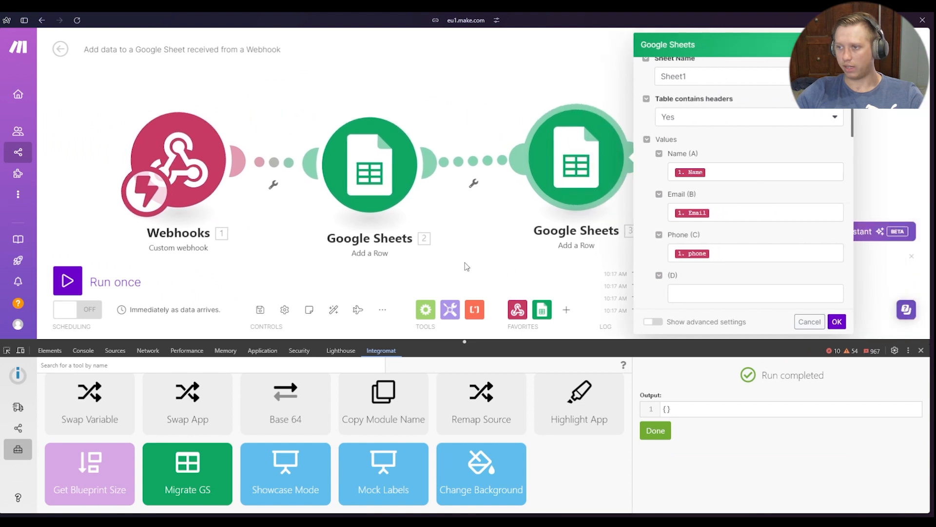
pyautogui.click(466, 266)
pyautogui.scroll(2, 408, 448)
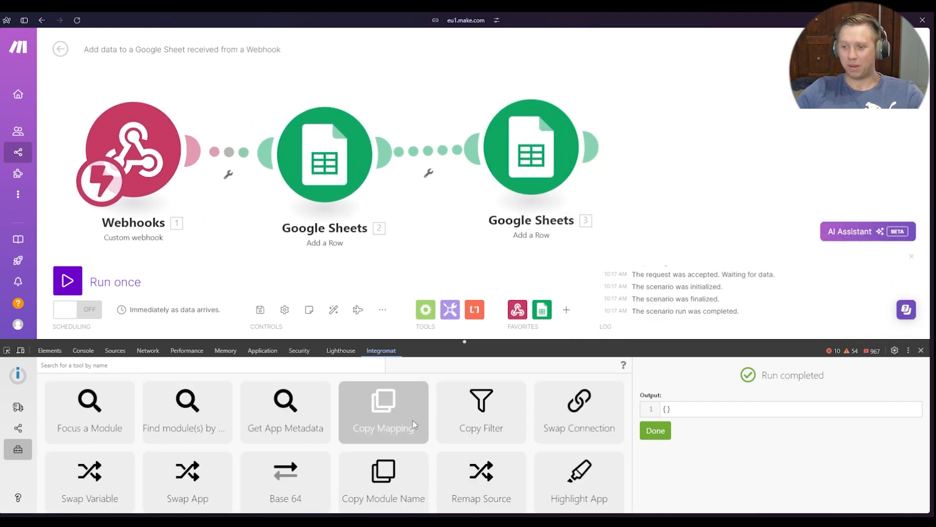
pyautogui.click(656, 431)
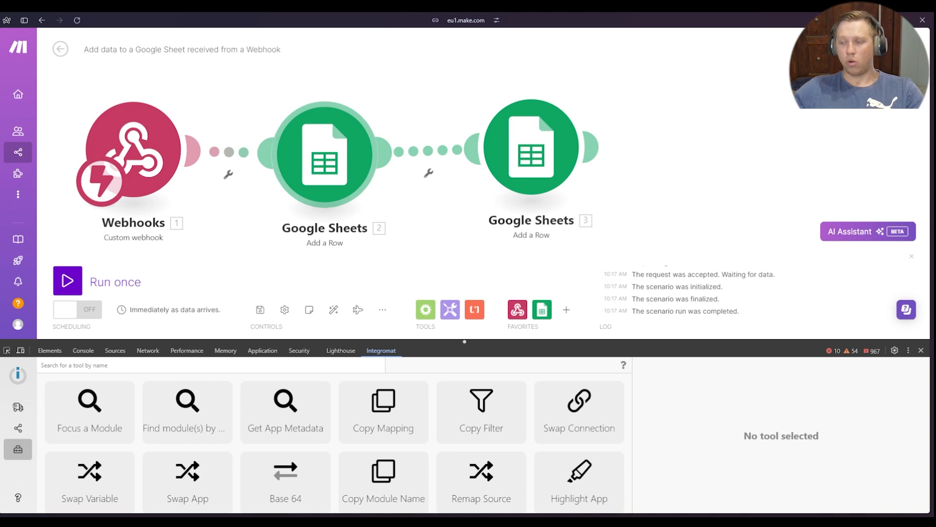
# Run Get App Metadata on a Google Sheets module and inspect the app version in the output
pyautogui.moveTo(234, 220)
pyautogui.mouseDown()
pyautogui.moveTo(231, 235)
pyautogui.moveTo(227, 226)
pyautogui.mouseUp()
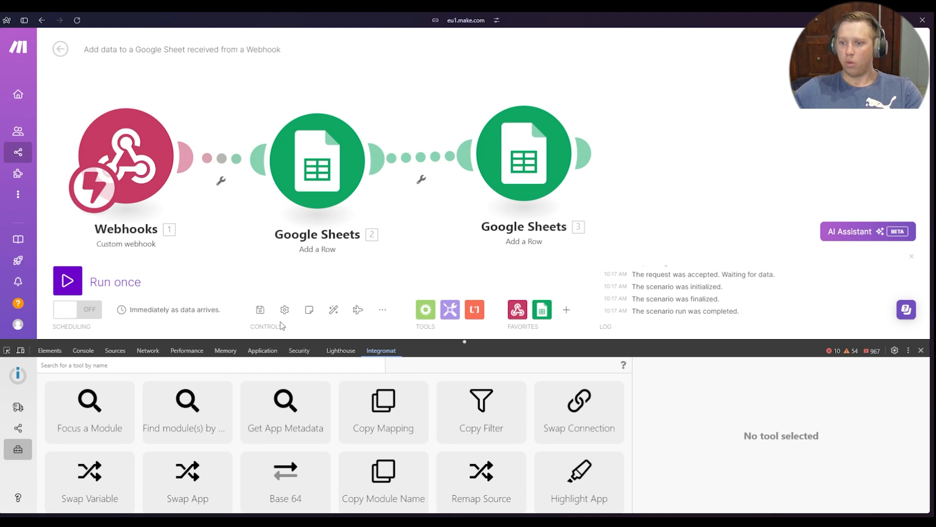
pyautogui.click(272, 422)
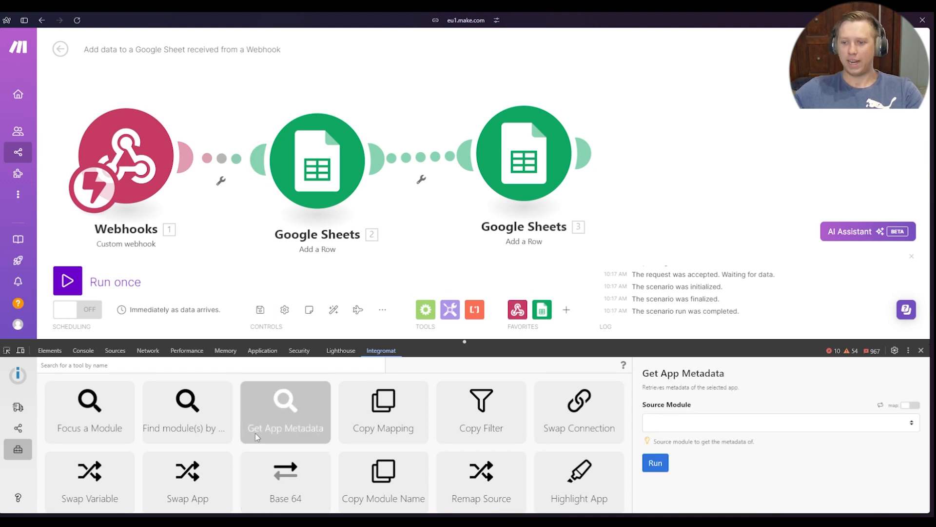
pyautogui.click(680, 424)
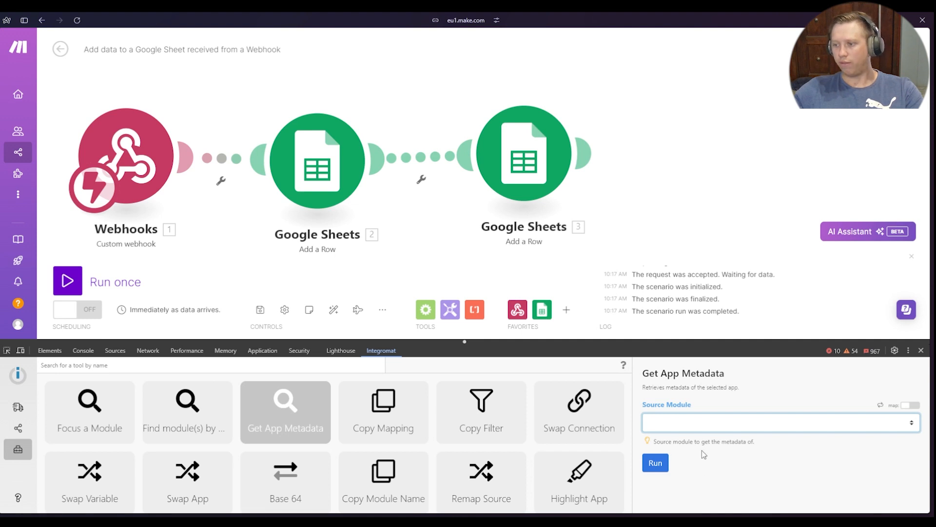
pyautogui.click(678, 466)
pyautogui.click(665, 463)
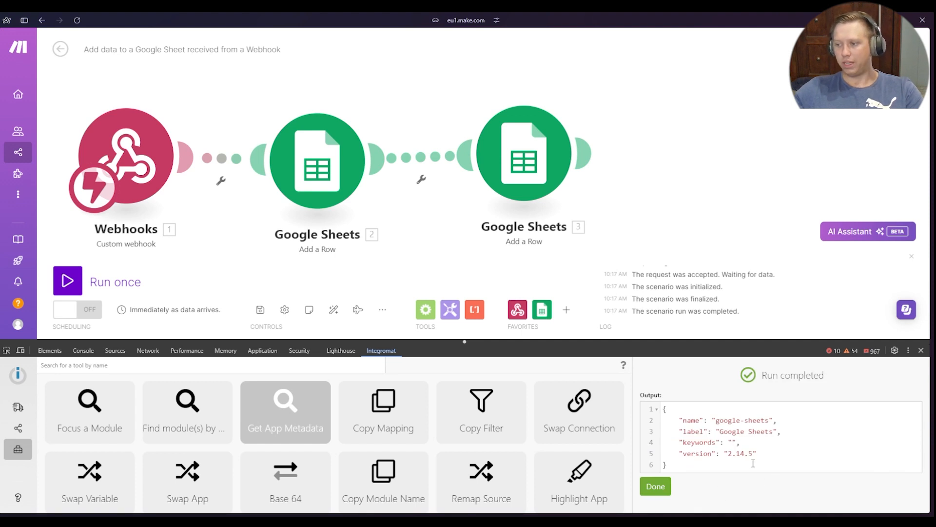
pyautogui.moveTo(727, 454)
pyautogui.mouseDown()
pyautogui.moveTo(776, 456)
pyautogui.moveTo(722, 460)
pyautogui.mouseUp()
pyautogui.click(782, 460)
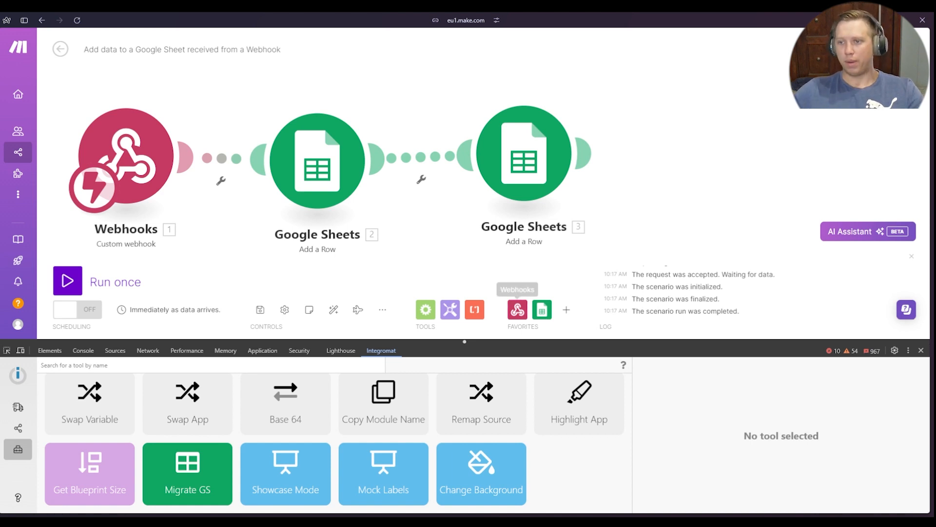
# Run Focus a Module with module ID 3 and look over the opened Google Sheets module's mapped values
pyautogui.click(524, 154)
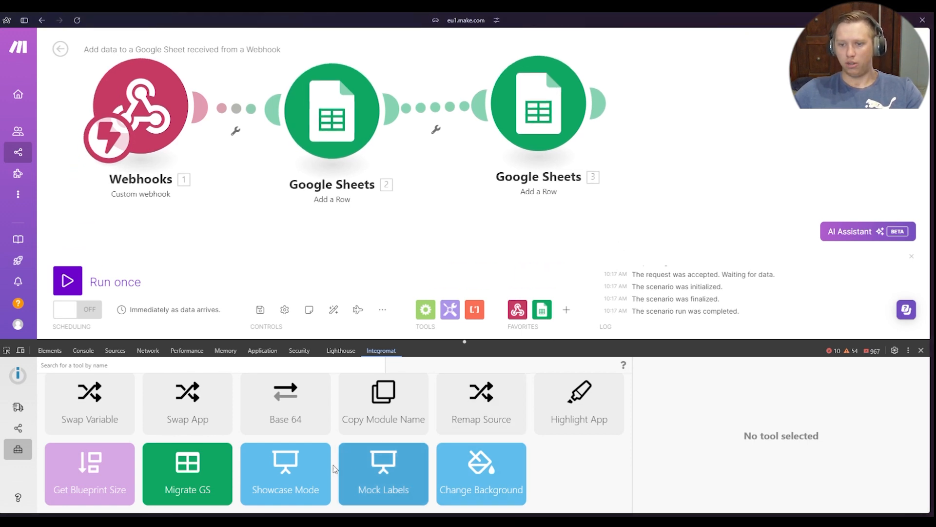
pyautogui.scroll(2, 273, 478)
pyautogui.click(92, 404)
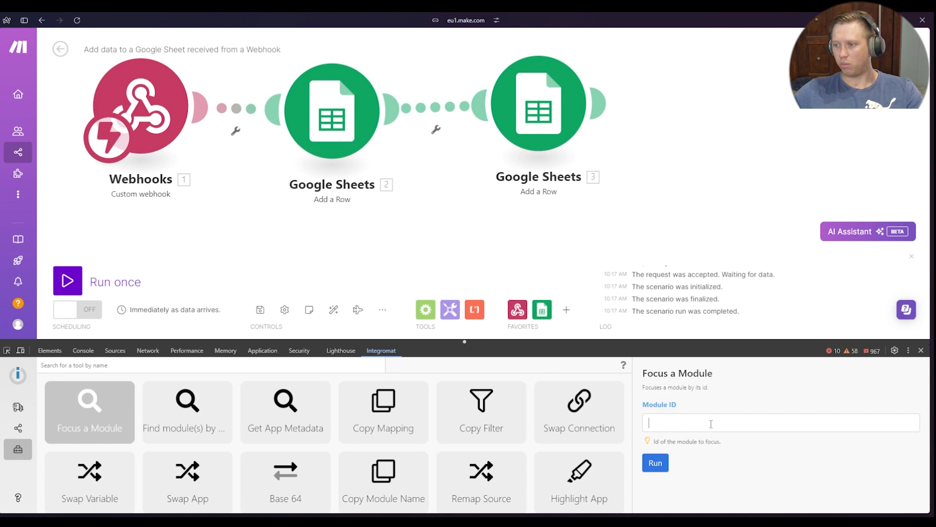
pyautogui.write('3')
pyautogui.click(661, 459)
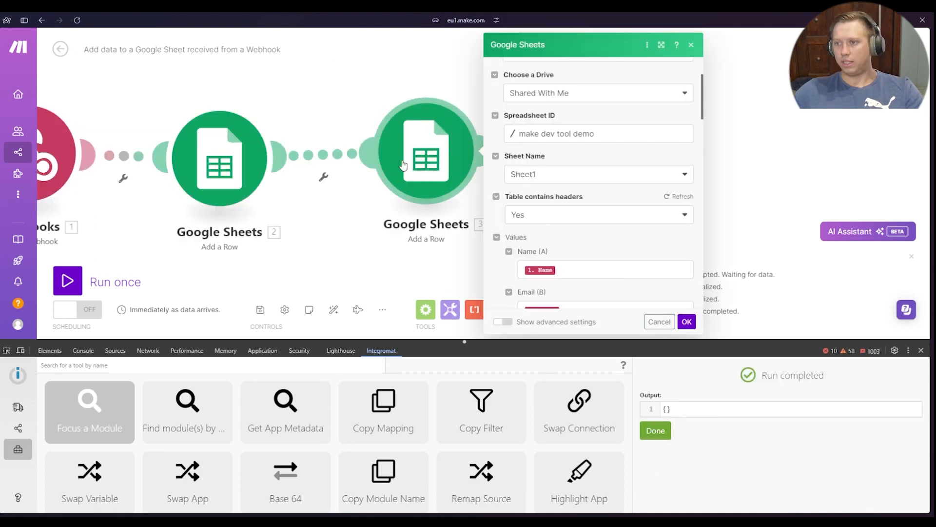
pyautogui.scroll(-3, 570, 195)
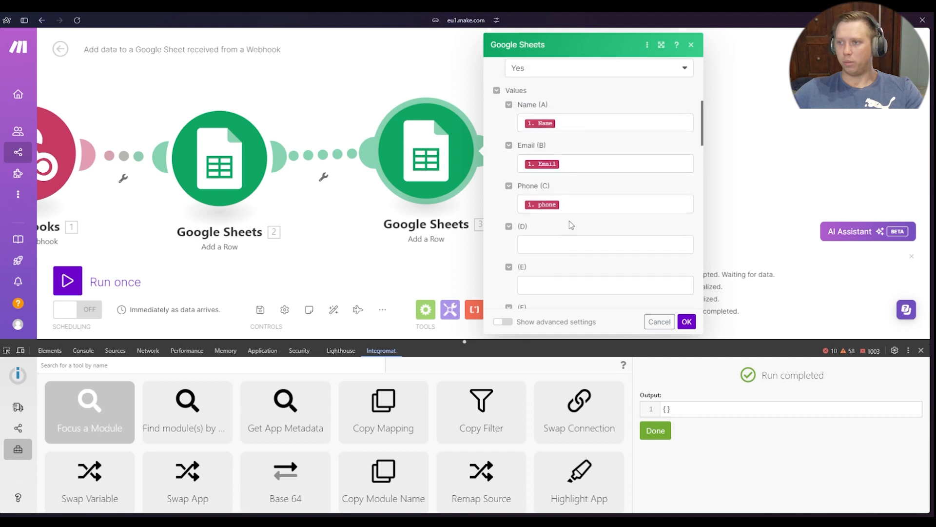
# Run Find module(s) by mapping for the keyword {{1.Name}} with Use Only Values turned off
pyautogui.scroll(-3, 571, 224)
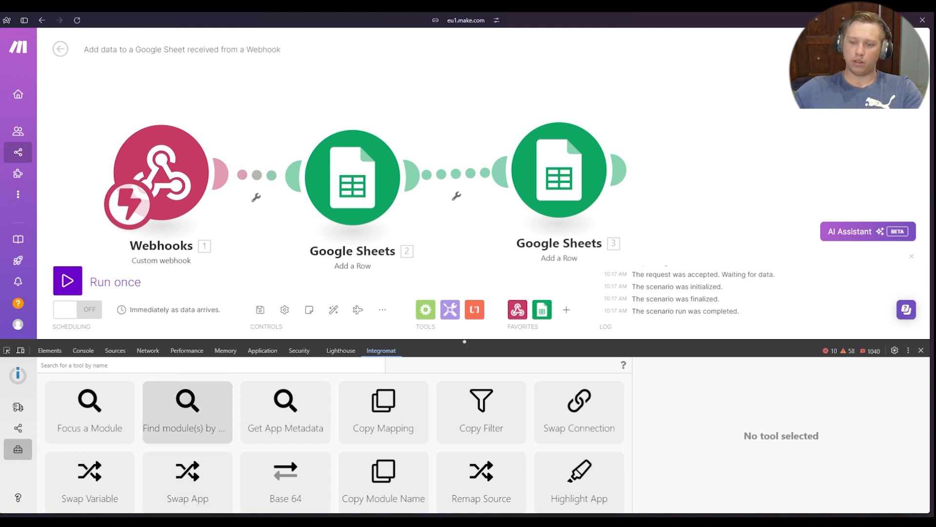
pyautogui.click(190, 414)
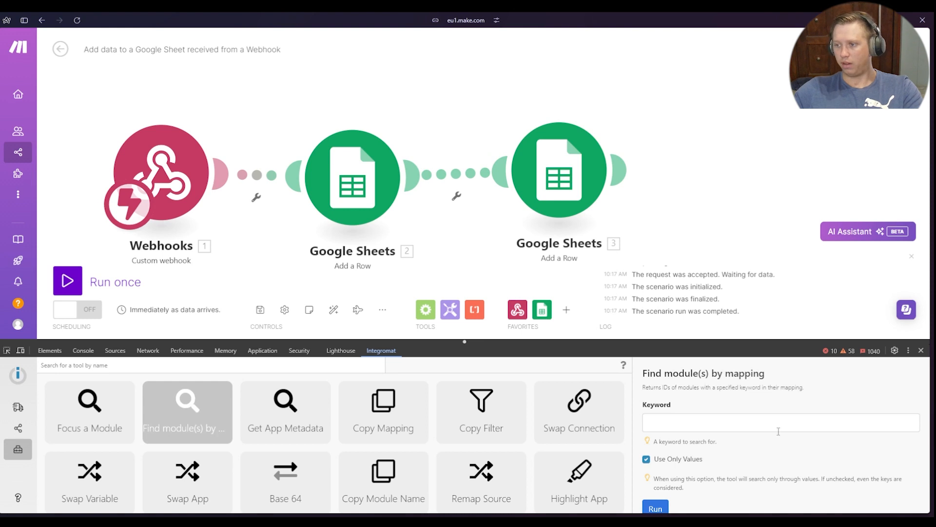
pyautogui.scroll(-1, 743, 390)
pyautogui.click(738, 399)
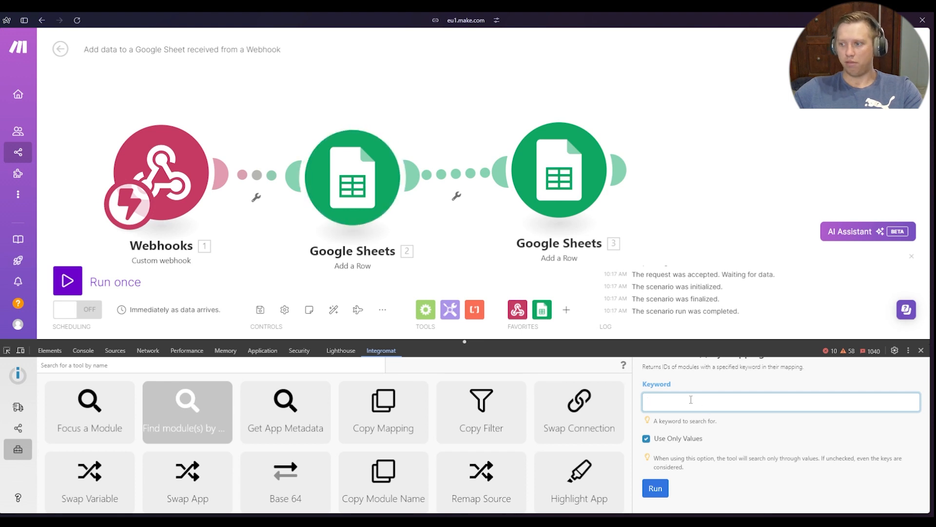
pyautogui.hotkey('ctrl', 'v')
pyautogui.click(716, 382)
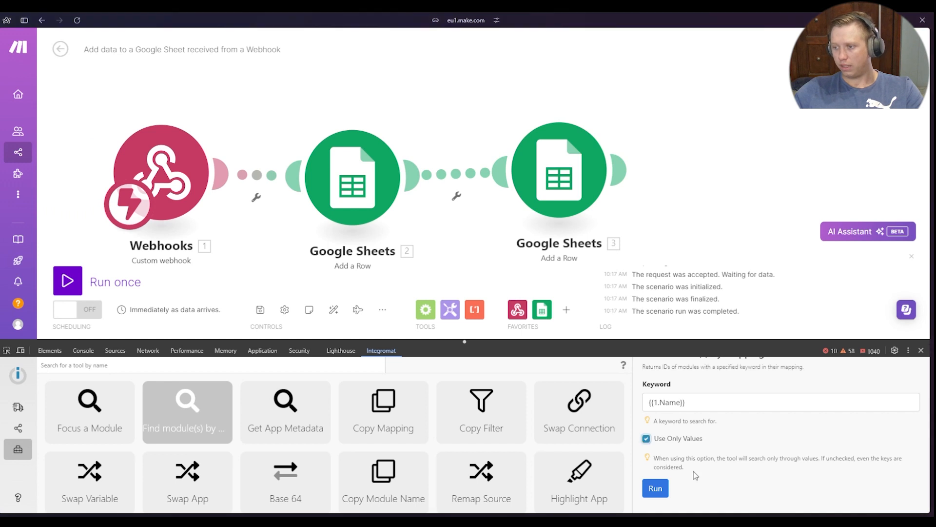
pyautogui.click(646, 439)
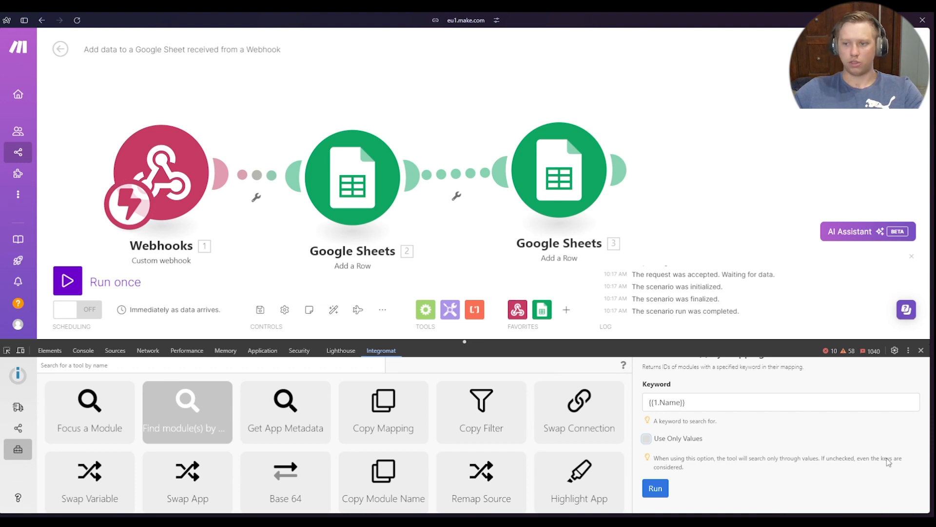
pyautogui.click(677, 406)
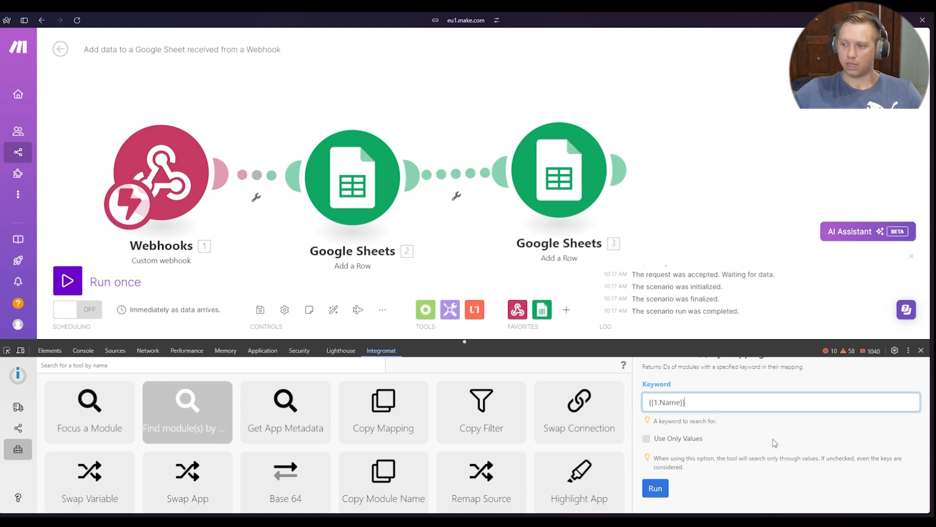
pyautogui.click(659, 492)
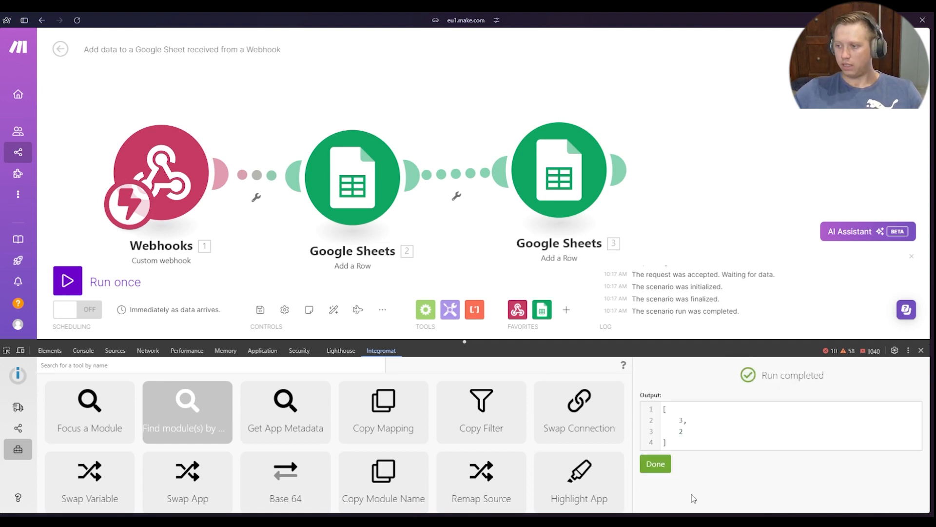
# Inspect the module IDs returned by the mapping search, then dismiss the finished run
pyautogui.tripleClick(689, 421)
pyautogui.tripleClick(680, 433)
pyautogui.tripleClick(695, 420)
pyautogui.doubleClick(692, 431)
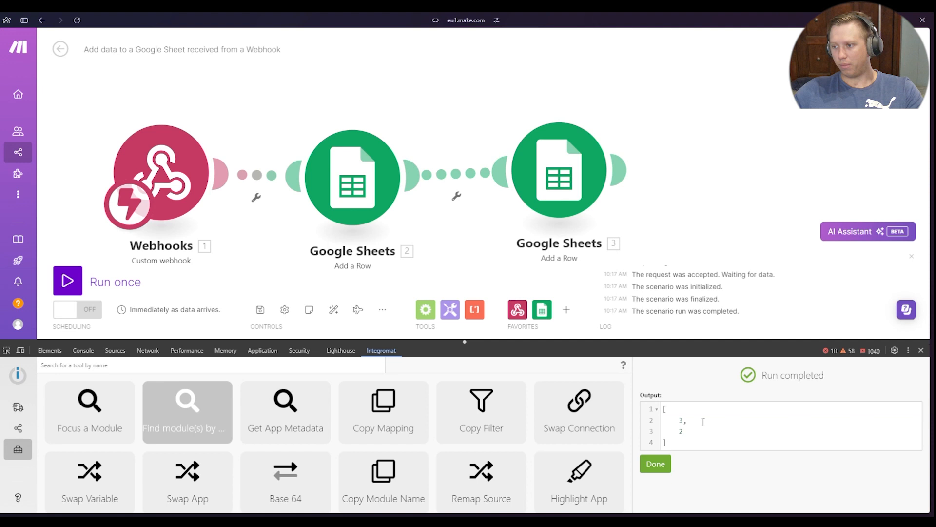
pyautogui.click(701, 425)
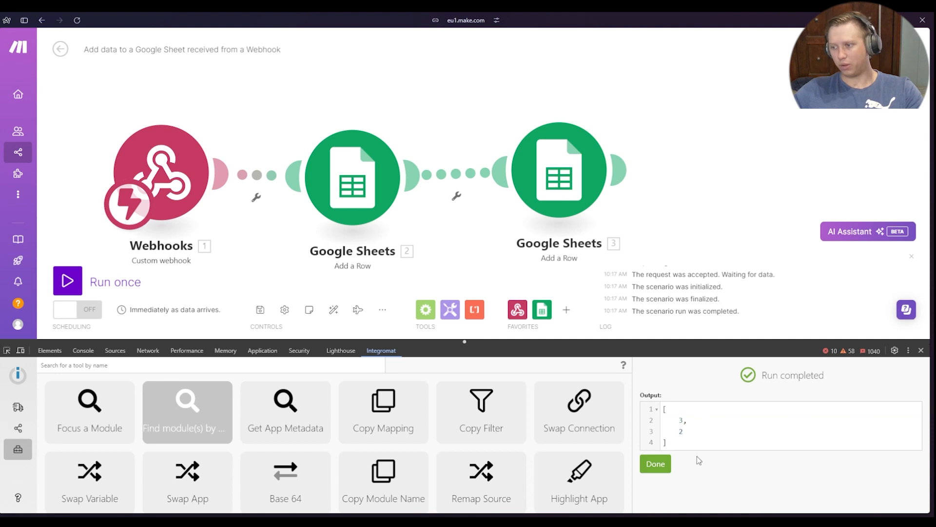
pyautogui.click(662, 459)
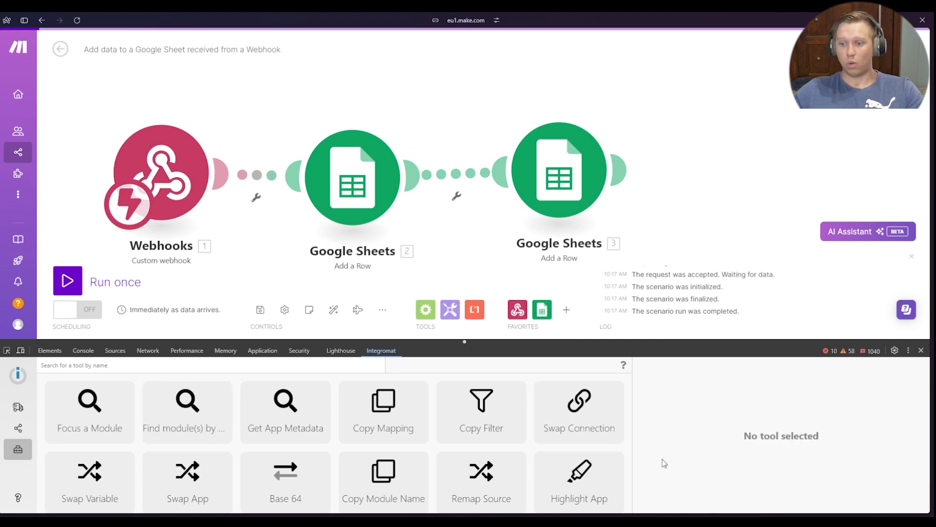
# Run Focus a Module with module ID 2
pyautogui.click(106, 417)
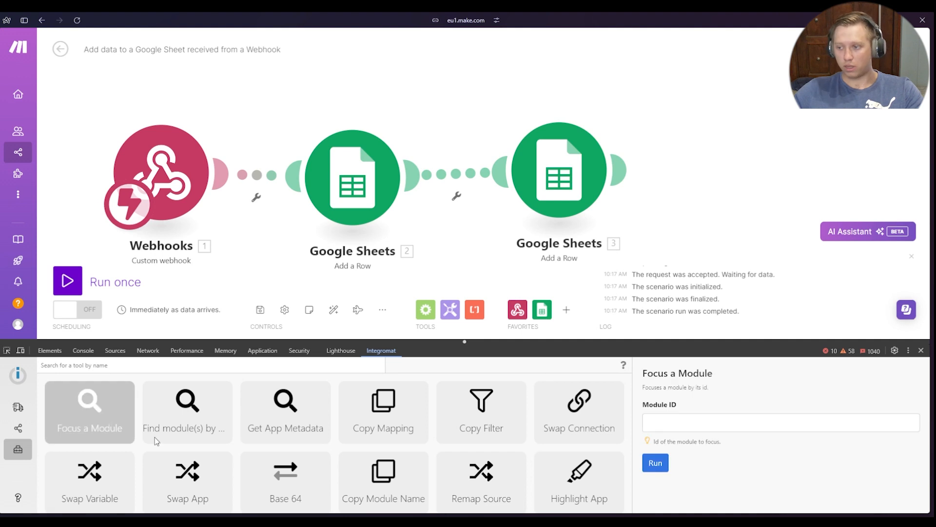
pyautogui.click(704, 420)
pyautogui.write('2')
pyautogui.click(655, 464)
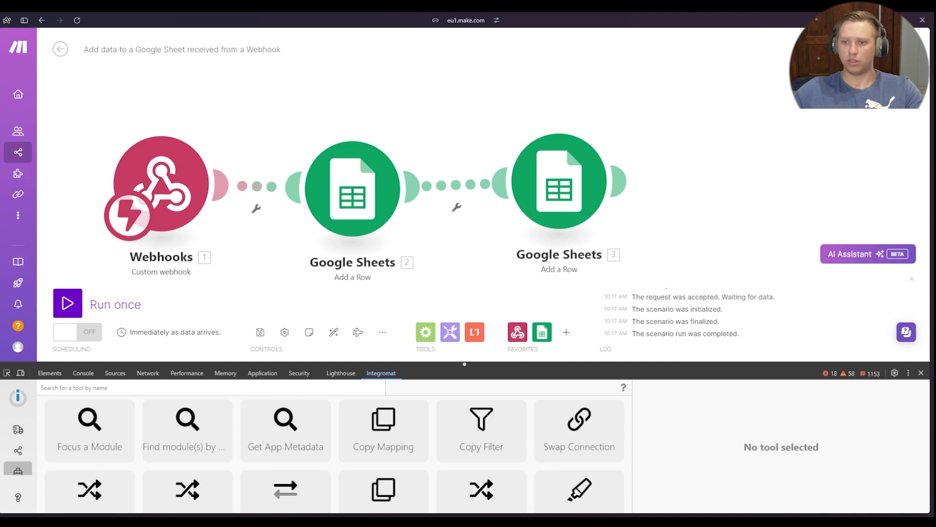
# Compare the connections selected in Google Sheets modules 2 and 3, then close the module settings
pyautogui.moveTo(280, 120); pyautogui.dragTo(256, 110)
pyautogui.click(348, 198)
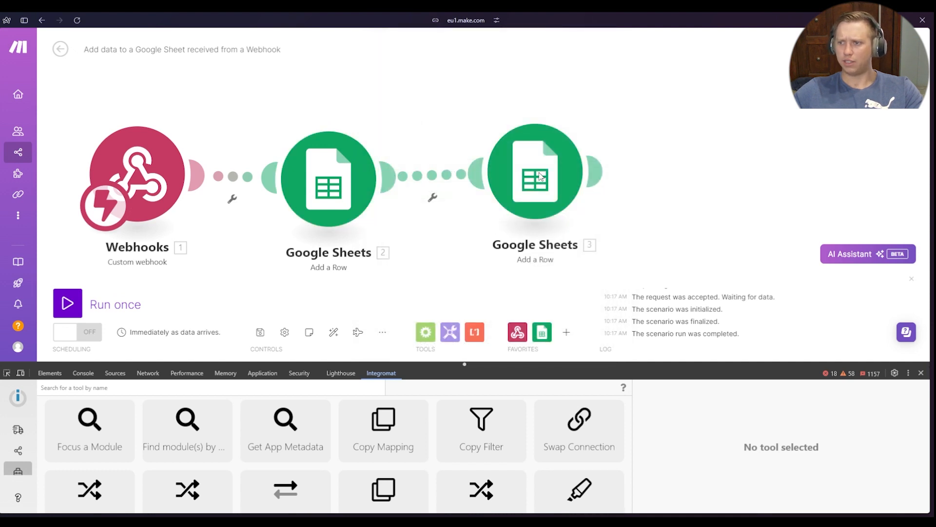
pyautogui.click(539, 177)
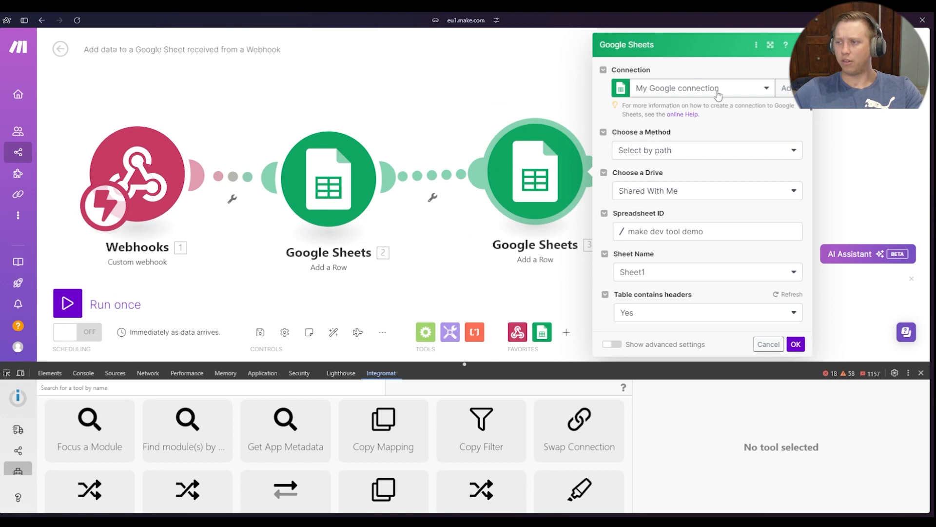
pyautogui.click(429, 92)
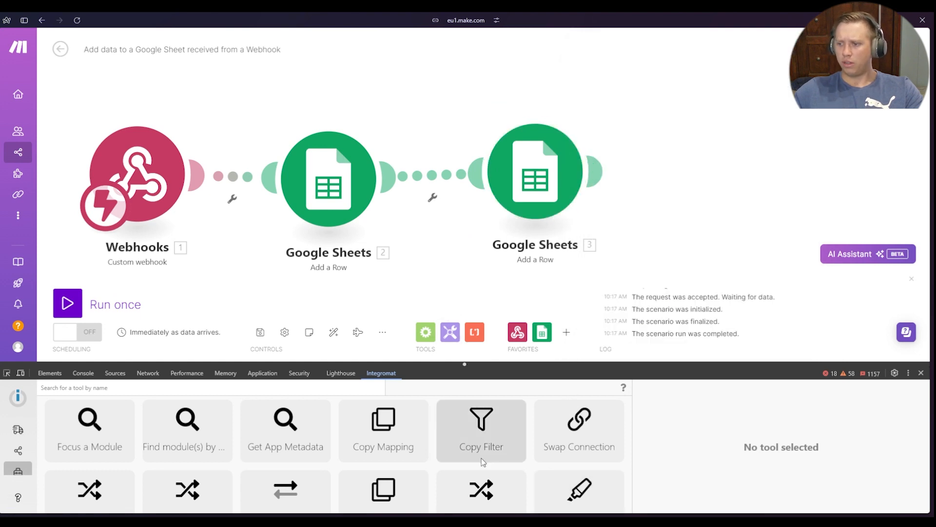
# Open the Swap Connection tool and check the connection used by Google Sheets module 2
pyautogui.click(572, 440)
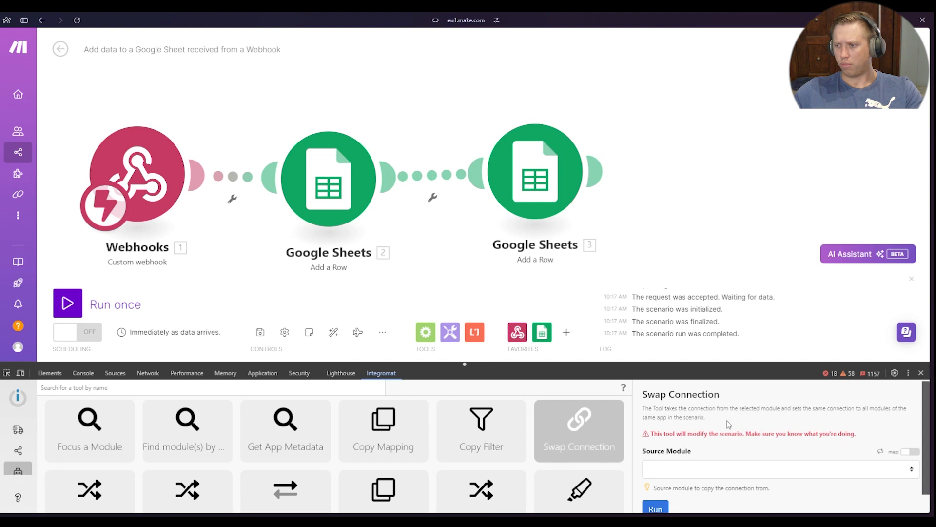
pyautogui.scroll(-1, 727, 421)
pyautogui.click(701, 448)
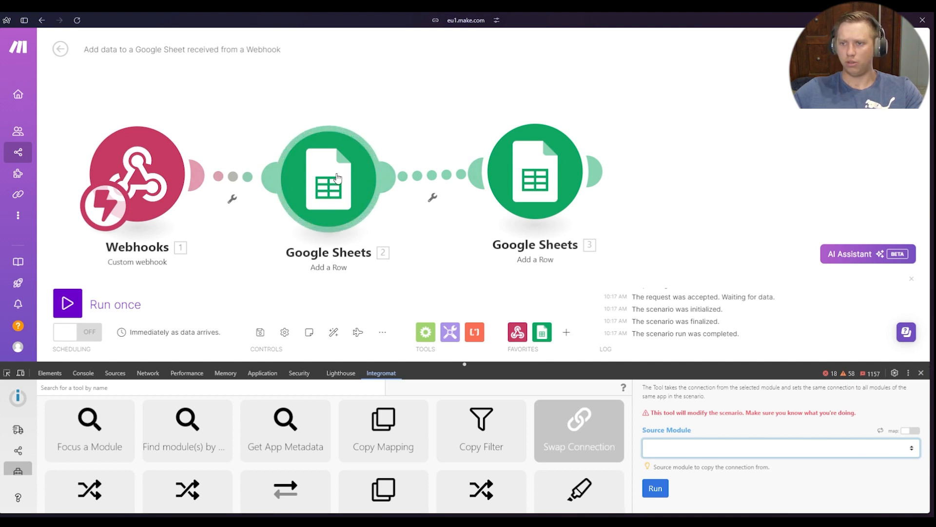
pyautogui.click(314, 180)
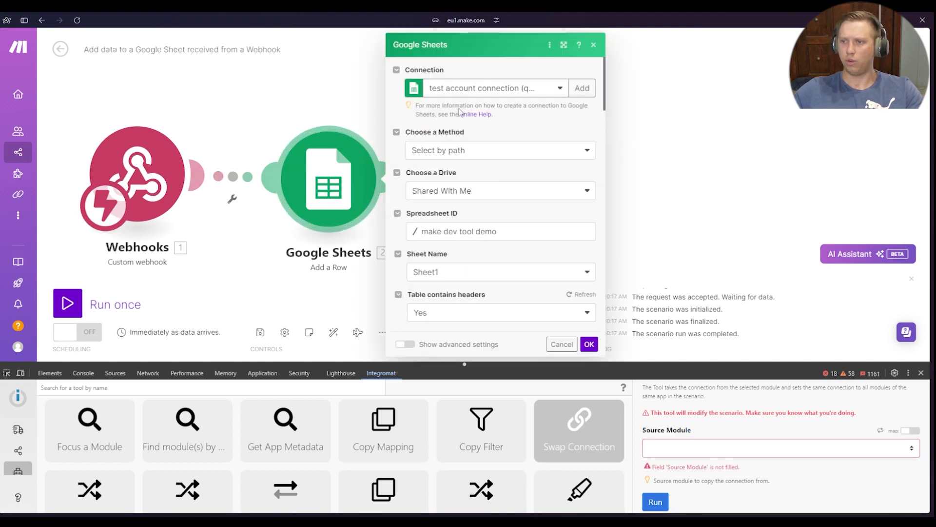
pyautogui.click(334, 201)
pyautogui.click(328, 197)
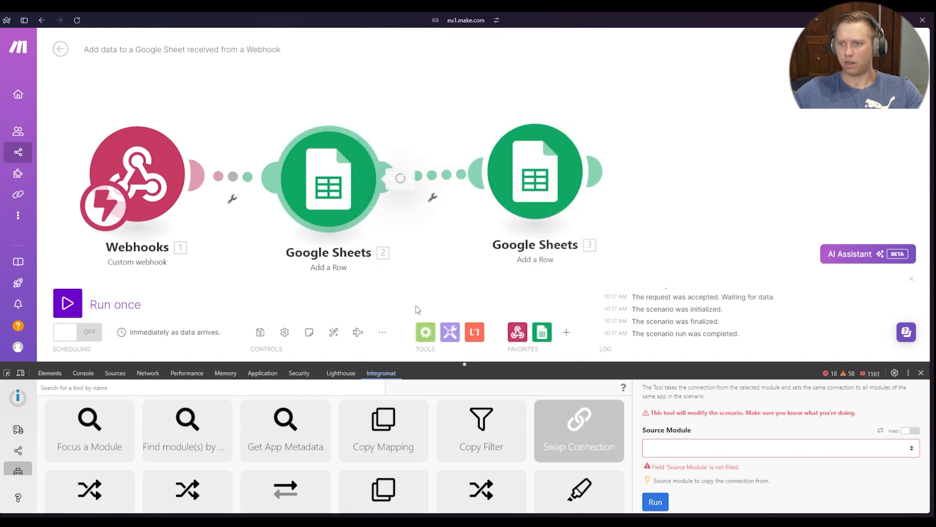
# Run Swap Connection with Add a Row (2) as the source module, then dismiss the finished run
pyautogui.click(720, 450)
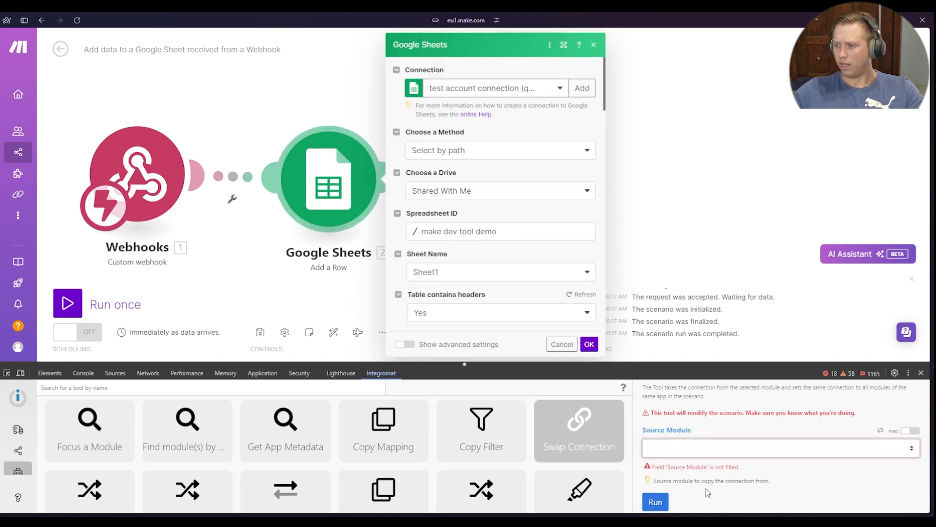
pyautogui.click(707, 489)
pyautogui.scroll(-2, 698, 472)
pyautogui.click(681, 449)
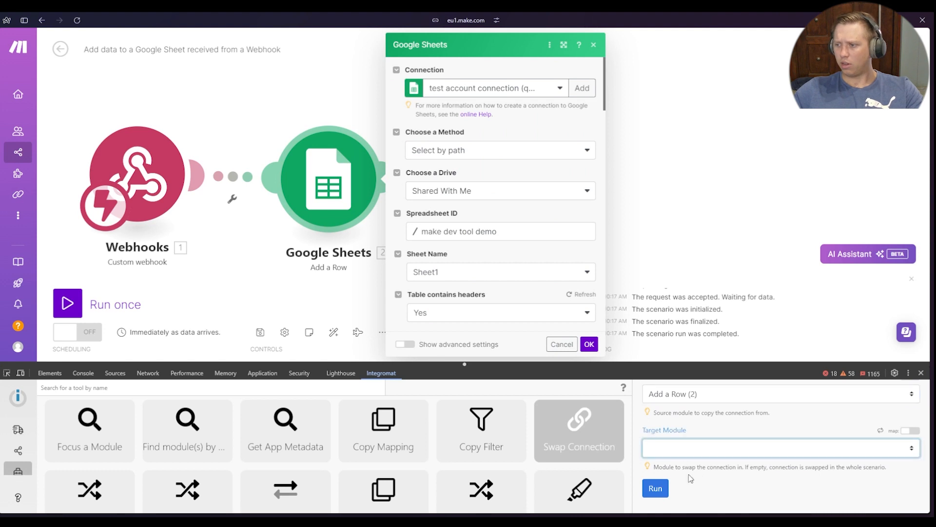
pyautogui.click(721, 489)
pyautogui.click(753, 489)
pyautogui.click(661, 492)
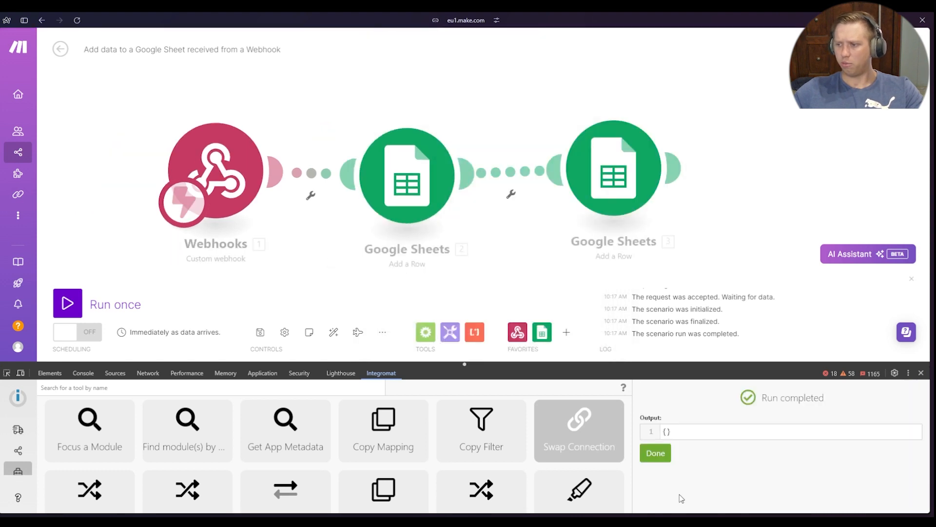
pyautogui.click(656, 452)
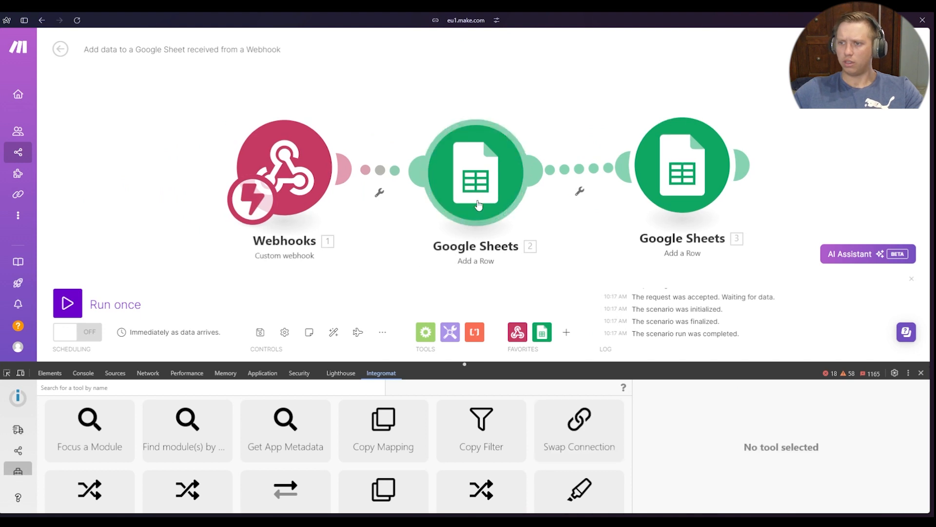
# Check the connections in Google Sheets modules 2 and 3 and module 3's mapped values, then close the settings
pyautogui.click(478, 205)
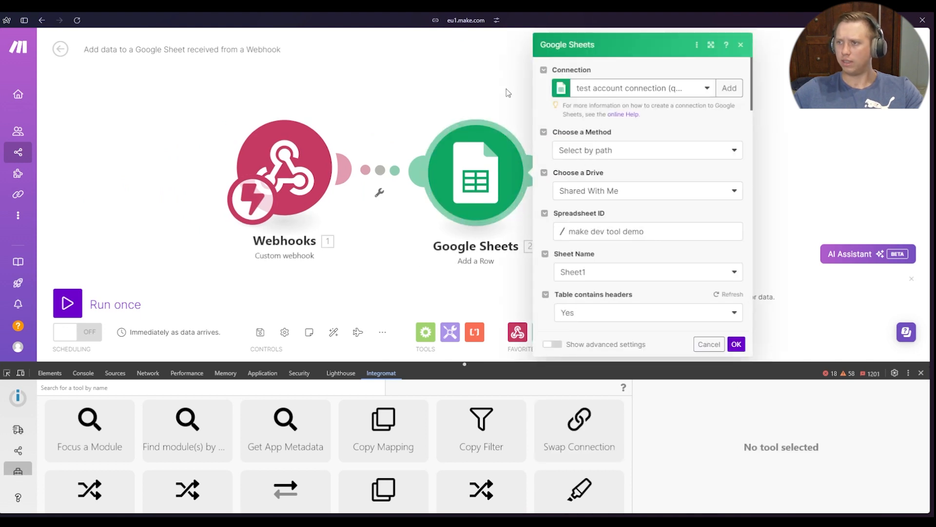
pyautogui.click(469, 92)
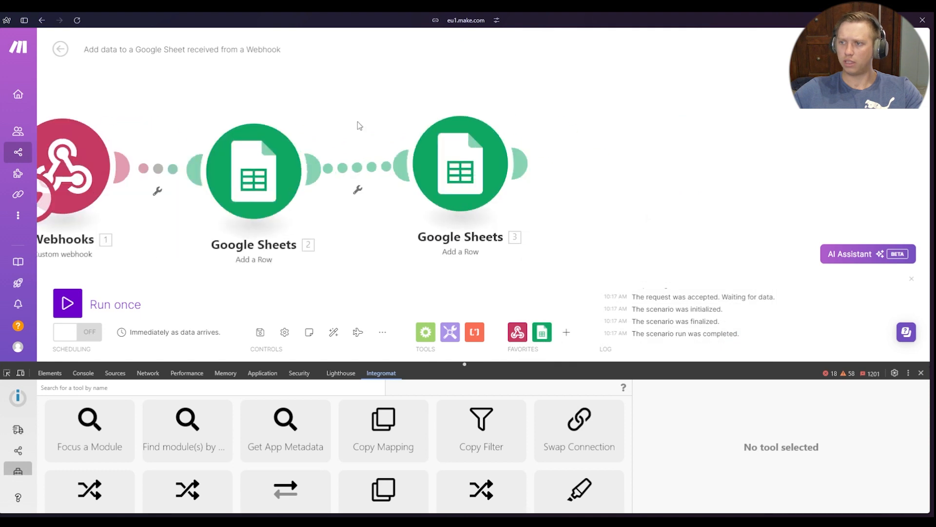
pyautogui.click(492, 180)
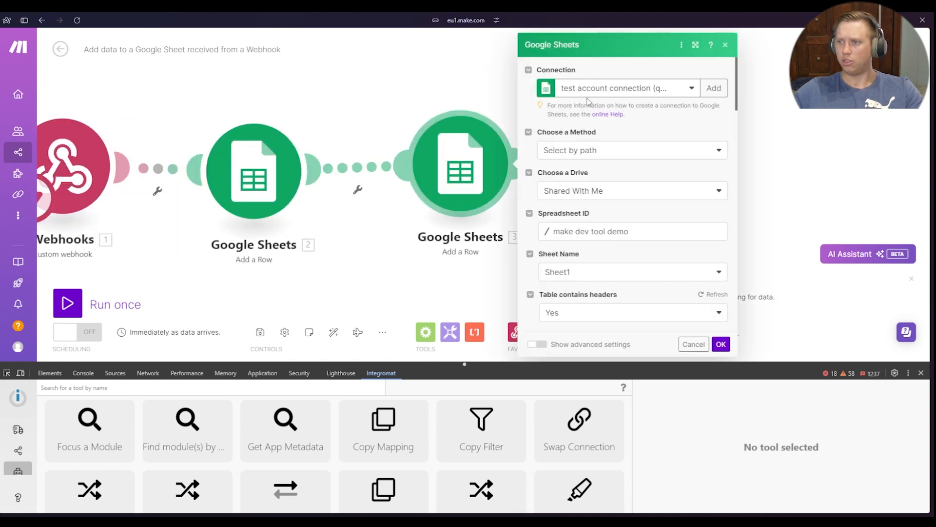
pyautogui.scroll(-5, 620, 156)
pyautogui.scroll(-1, 590, 286)
pyautogui.scroll(2, 600, 288)
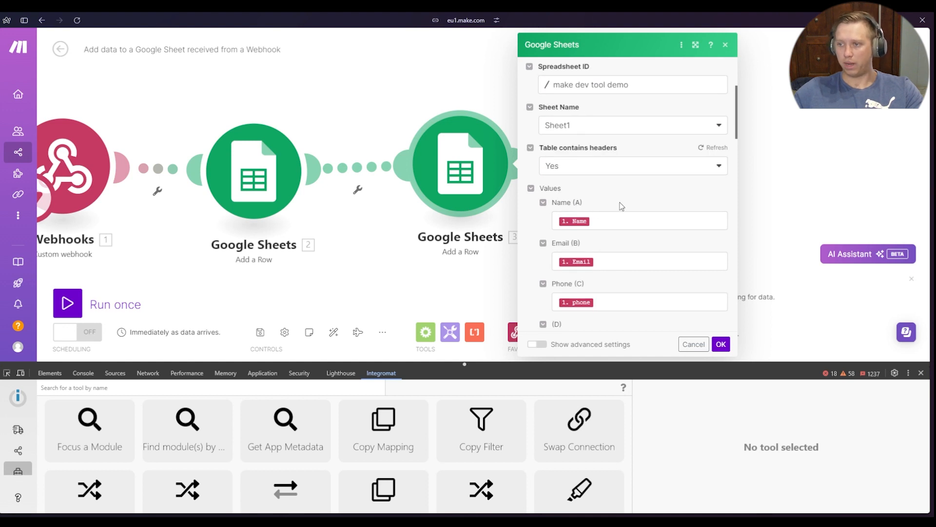
pyautogui.click(364, 279)
pyautogui.moveTo(409, 277); pyautogui.dragTo(531, 277)
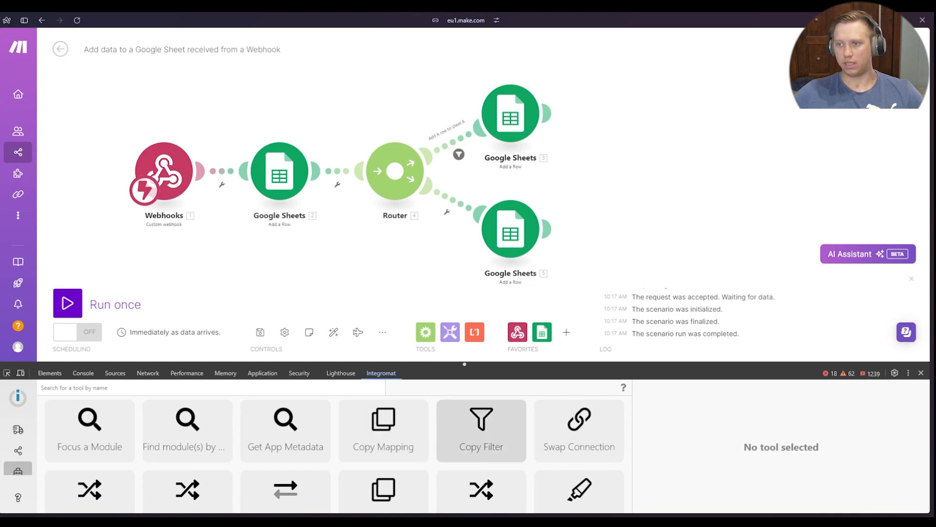
# Review the conditions of the "Add A row to sheet A" filter between the router and Google Sheets module 3, then close it
pyautogui.moveTo(316, 284); pyautogui.dragTo(291, 273)
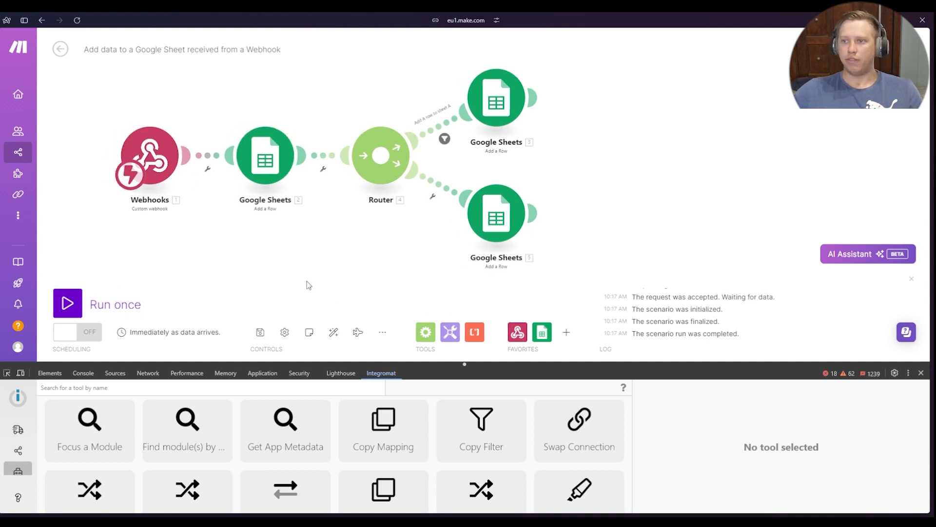
pyautogui.moveTo(342, 274); pyautogui.dragTo(289, 288)
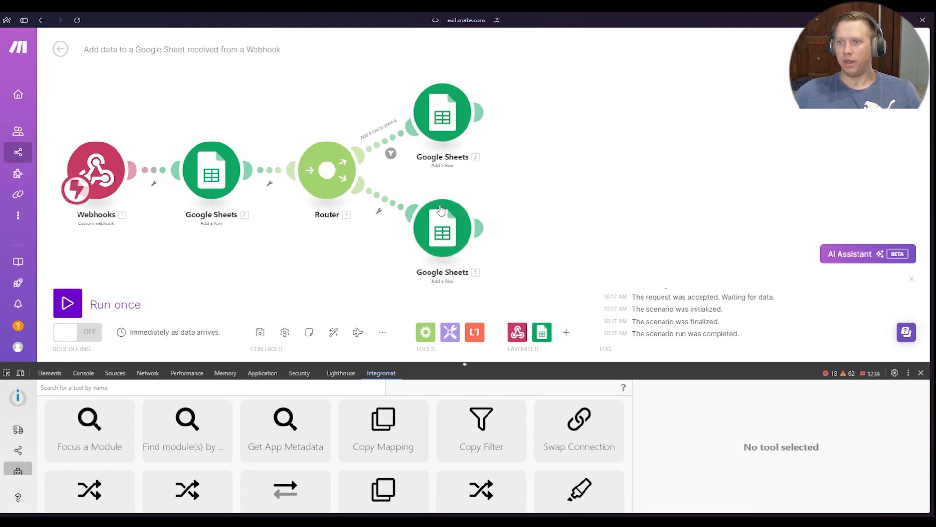
pyautogui.scroll(2, 524, 194)
pyautogui.click(349, 141)
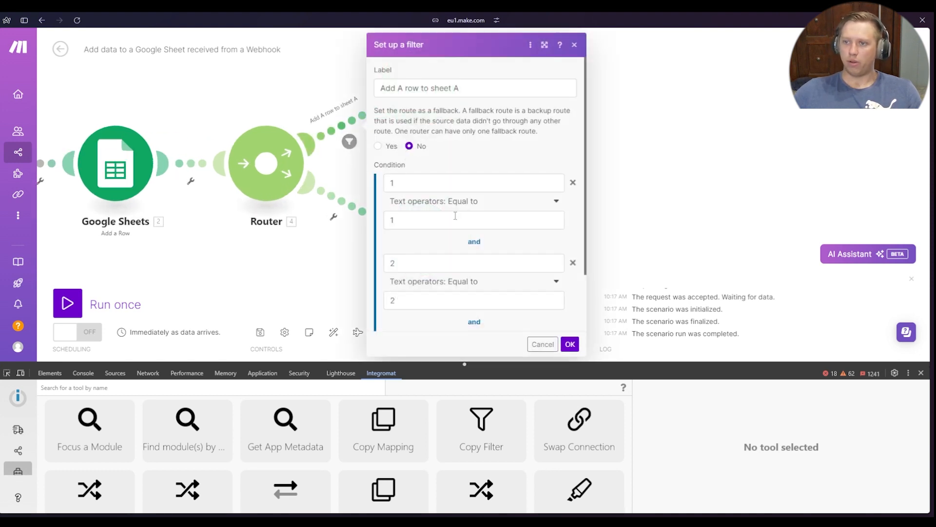
pyautogui.scroll(-3, 463, 272)
pyautogui.scroll(2, 466, 268)
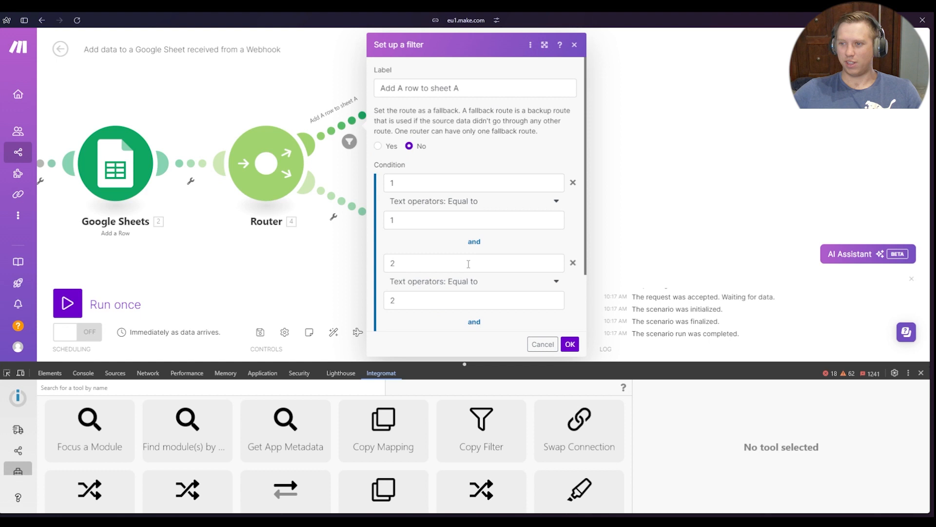
pyautogui.click(238, 293)
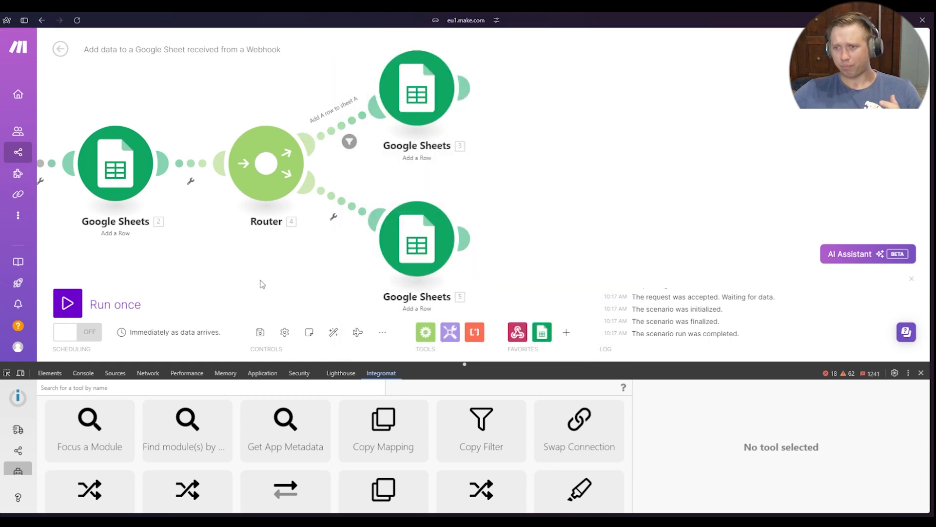
# Reopen the "Add A row to sheet A" filter and browse the operators available for its first condition without changing it
pyautogui.click(348, 140)
pyautogui.click(481, 203)
pyautogui.scroll(-5, 447, 313)
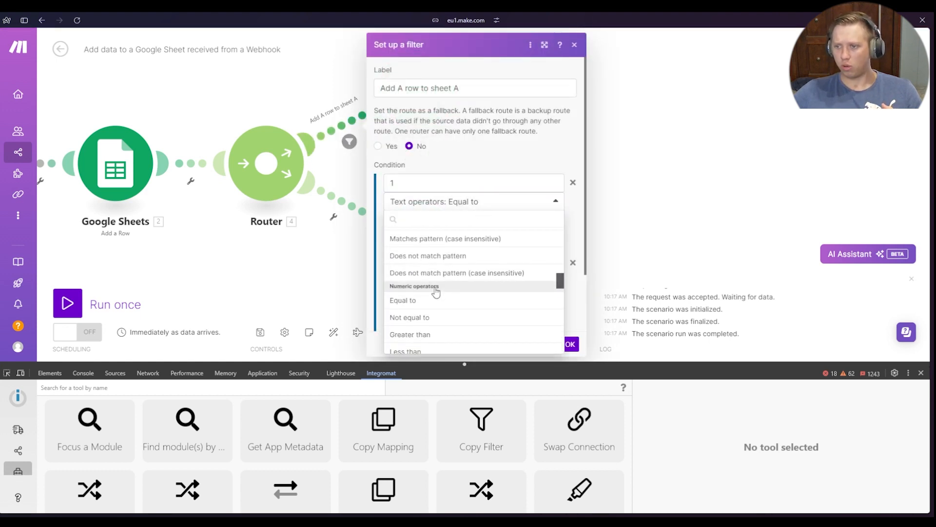
pyautogui.scroll(-2, 435, 291)
pyautogui.click(422, 202)
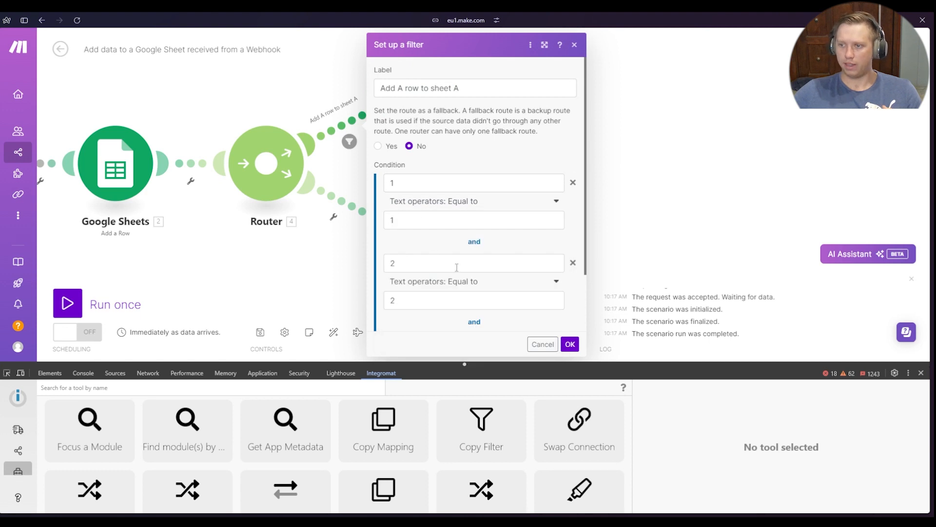
# Review the remaining conditions of the "Add A row to sheet A" filter and close it
pyautogui.scroll(-2, 456, 268)
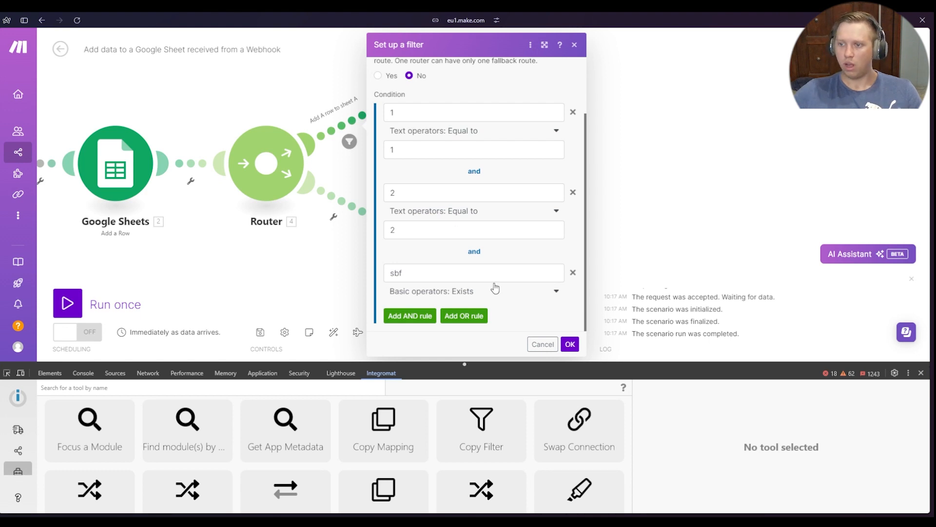
pyautogui.click(570, 344)
pyautogui.moveTo(273, 297); pyautogui.dragTo(299, 282)
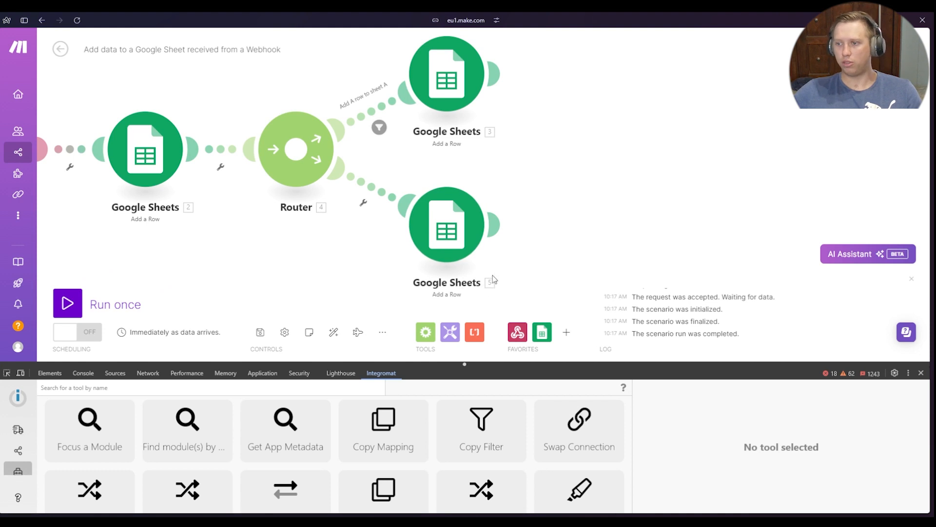
pyautogui.moveTo(344, 263); pyautogui.dragTo(323, 285)
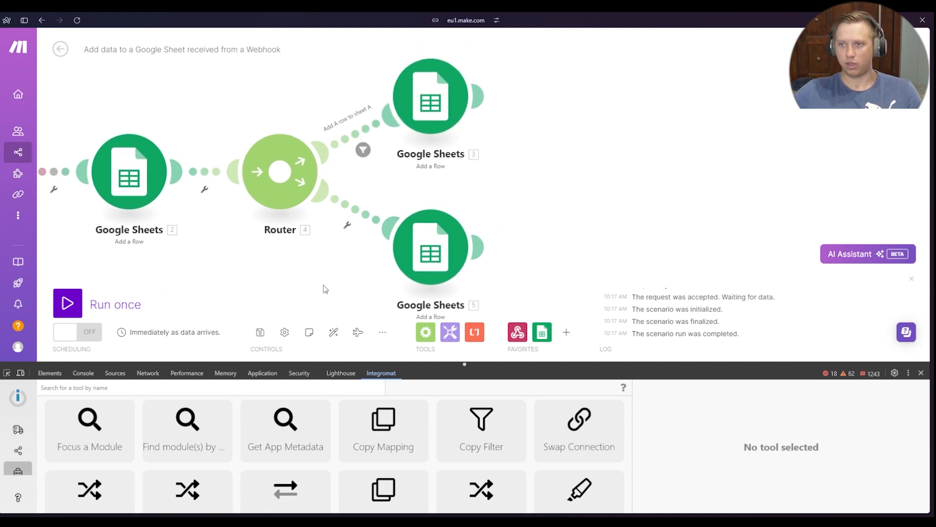
pyautogui.moveTo(366, 150); pyautogui.dragTo(403, 217)
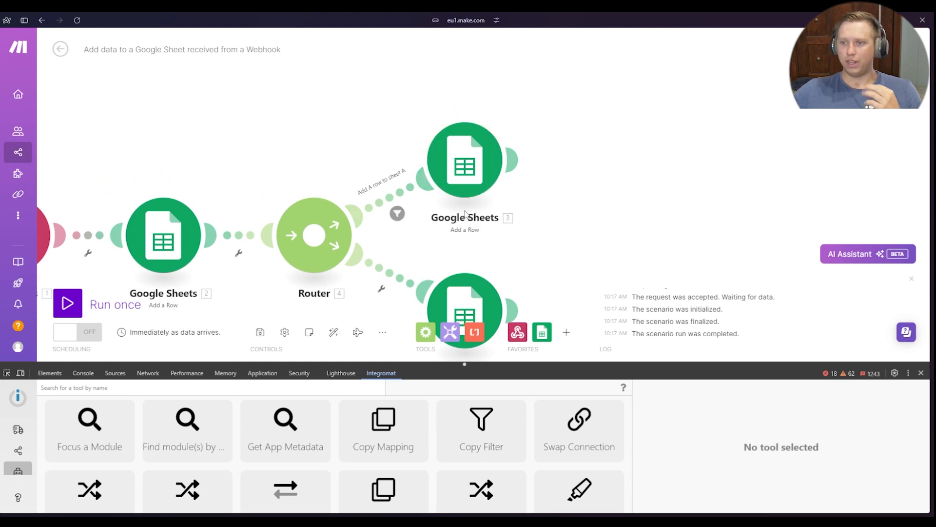
# Unlink the router from Google Sheets module 2 and move the router and Google Sheets module 3 away from their places
pyautogui.click(397, 213)
pyautogui.click(405, 242)
pyautogui.moveTo(458, 161); pyautogui.dragTo(195, 90)
pyautogui.click(266, 237)
pyautogui.click(292, 259)
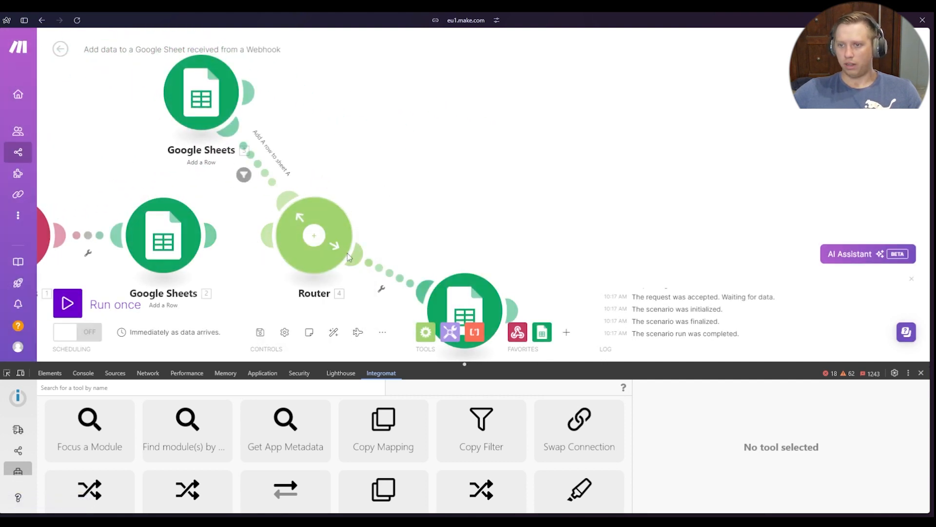
pyautogui.moveTo(338, 244); pyautogui.dragTo(665, 154)
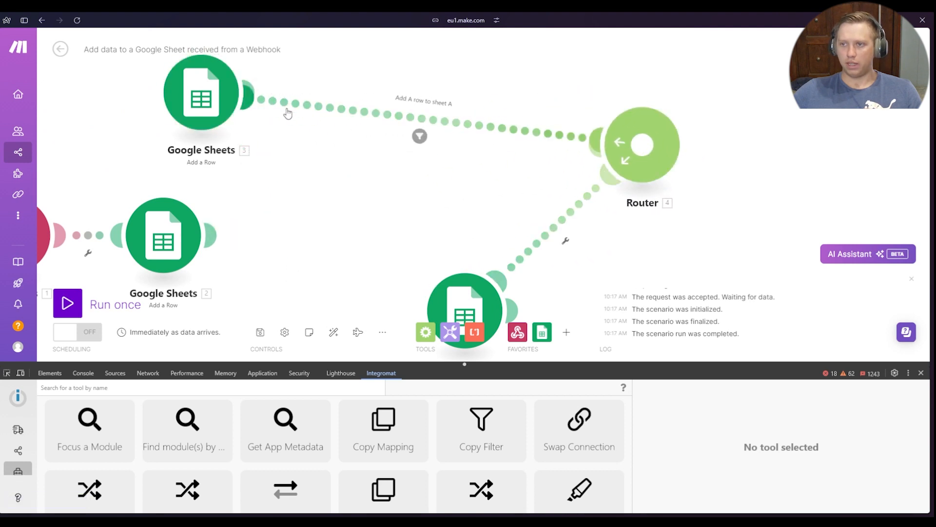
# Reconnect the router after Google Sheets module 2 and auto-align the scenario's modules
pyautogui.rightClick(776, 135)
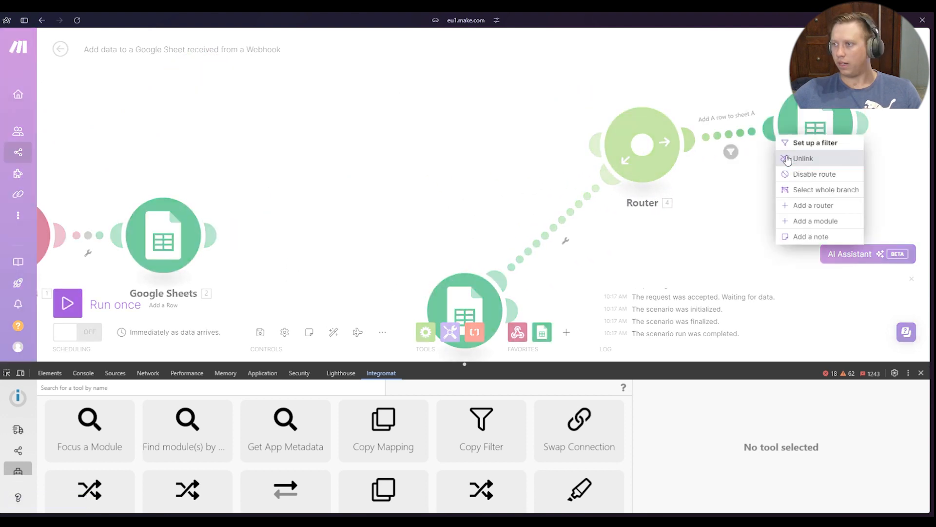
pyautogui.click(787, 158)
pyautogui.moveTo(810, 128); pyautogui.dragTo(293, 206)
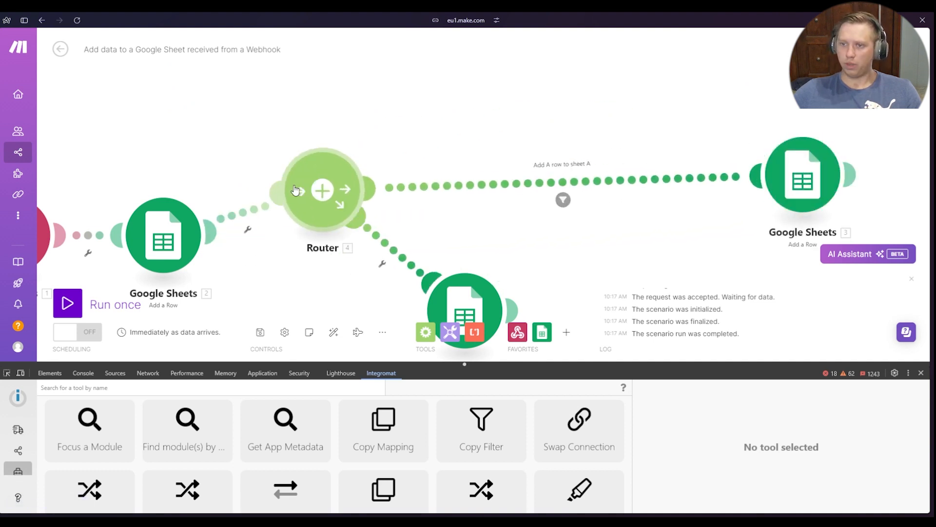
pyautogui.moveTo(323, 183); pyautogui.dragTo(320, 250)
pyautogui.click(334, 332)
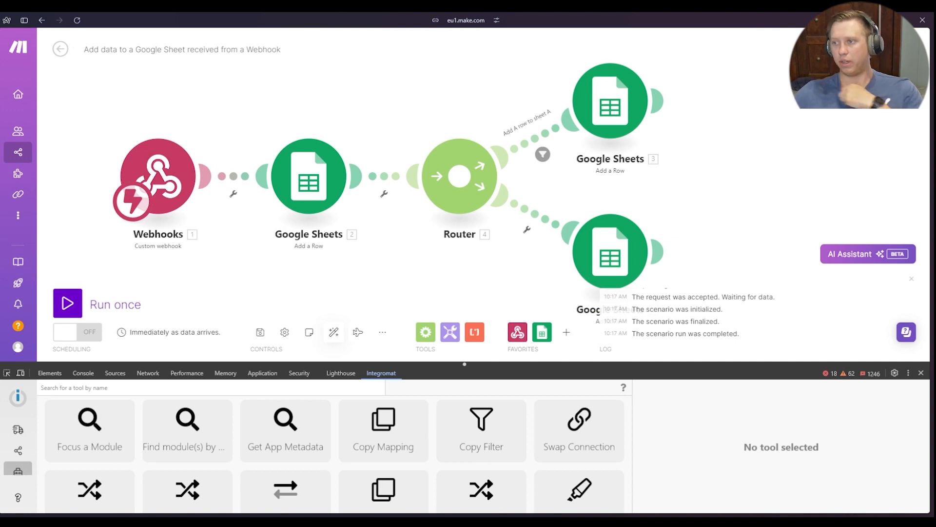
# Run Copy Filter with Add a Row (3) as the source module and Add a Row (5) as the target module
pyautogui.moveTo(676, 167); pyautogui.dragTo(620, 138)
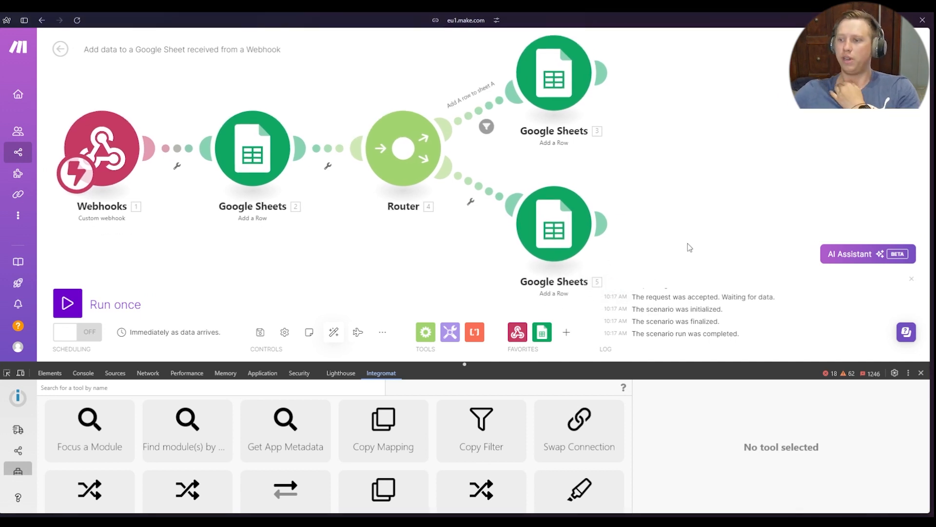
pyautogui.moveTo(688, 244); pyautogui.dragTo(682, 206)
pyautogui.click(481, 429)
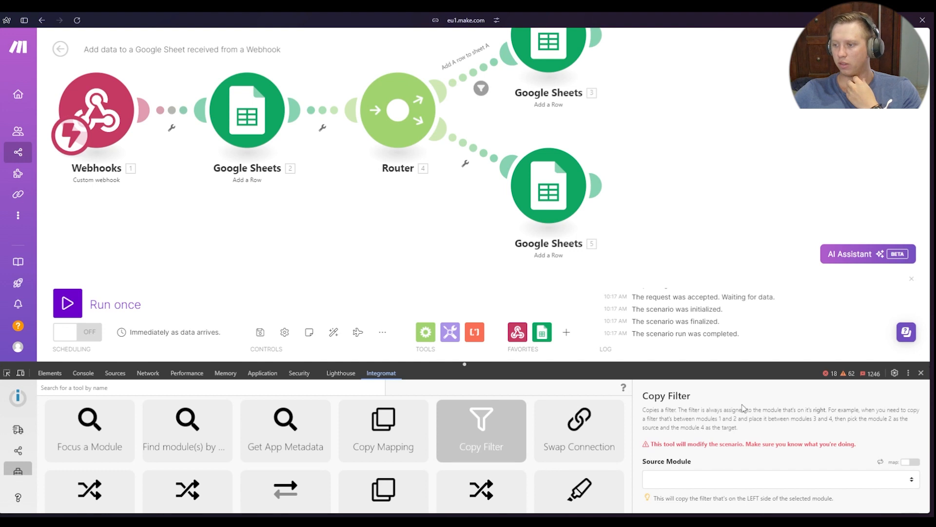
pyautogui.scroll(-2, 732, 400)
pyautogui.click(712, 384)
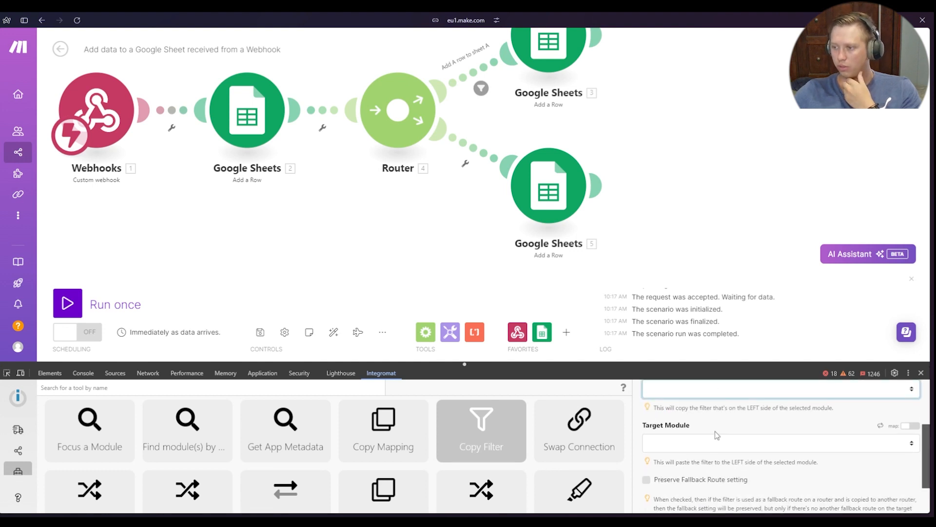
pyautogui.click(704, 446)
pyautogui.click(701, 443)
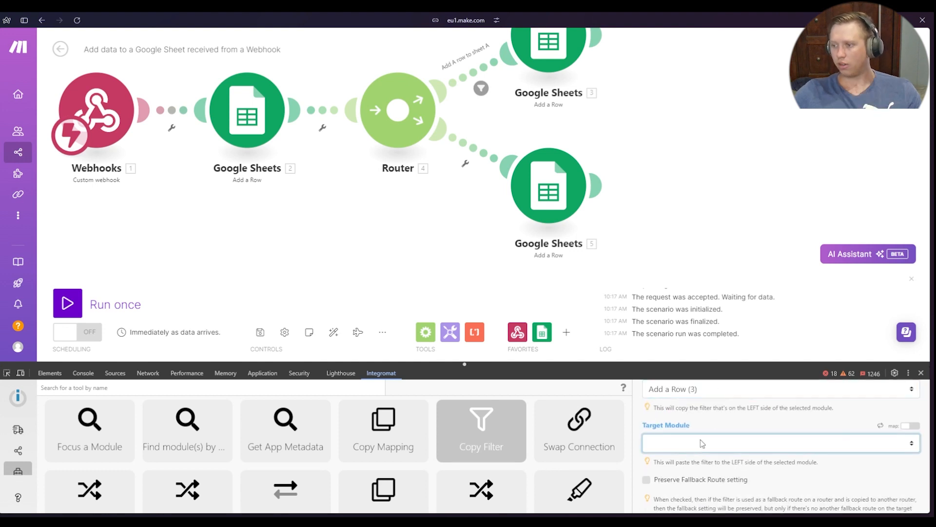
pyautogui.click(708, 410)
pyautogui.scroll(-2, 766, 477)
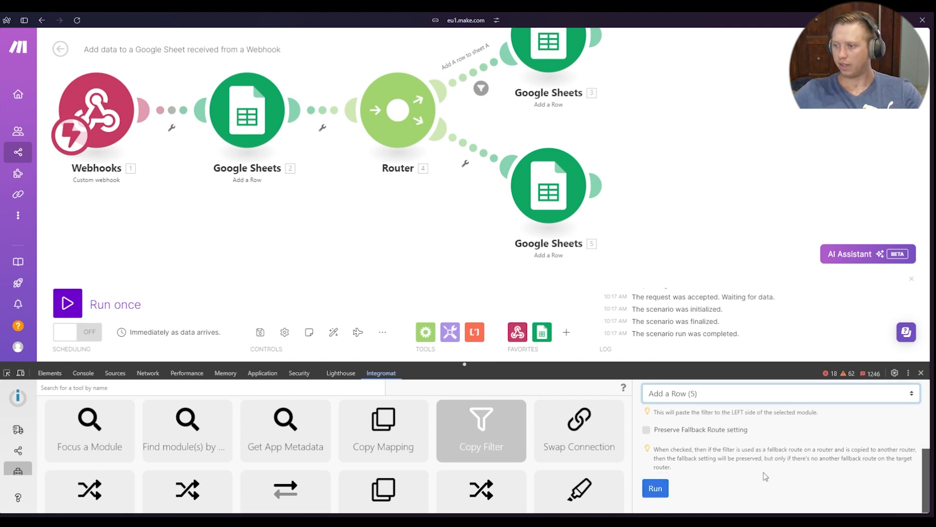
pyautogui.click(654, 485)
# Open the copied filter on the route to Google Sheets module 5 and review its label and conditions
pyautogui.moveTo(528, 261); pyautogui.dragTo(348, 214)
pyautogui.click(441, 163)
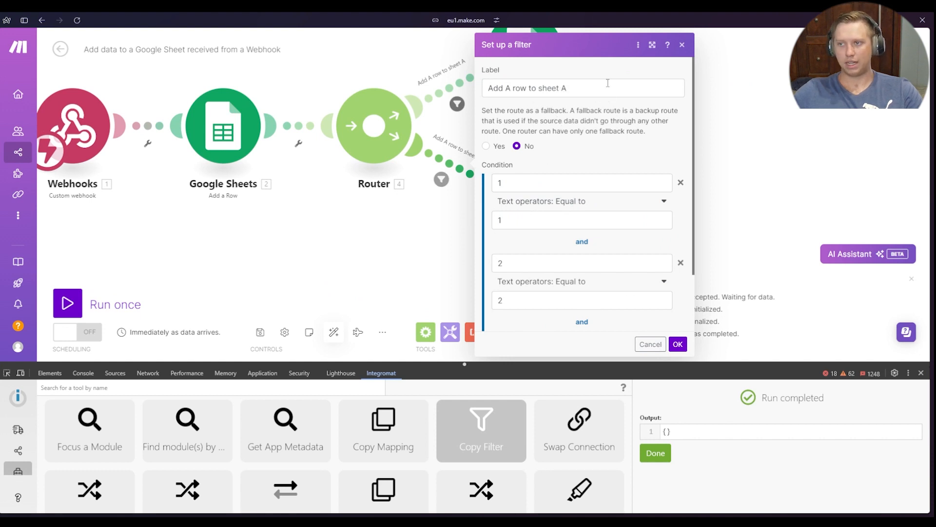
pyautogui.scroll(-3, 606, 261)
pyautogui.scroll(3, 630, 251)
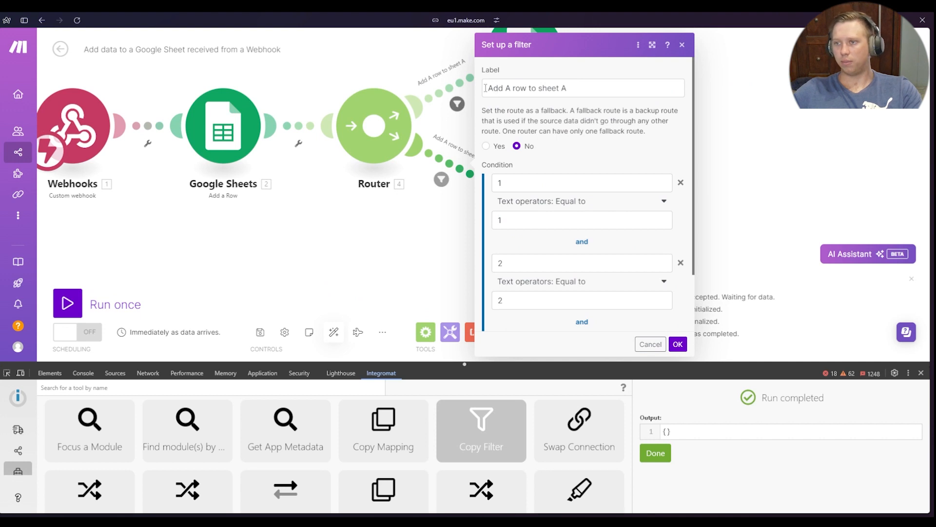
# Change the ending of the copied filter's label, set its first condition's comparison value to 2, and save the filter
pyautogui.click(581, 88)
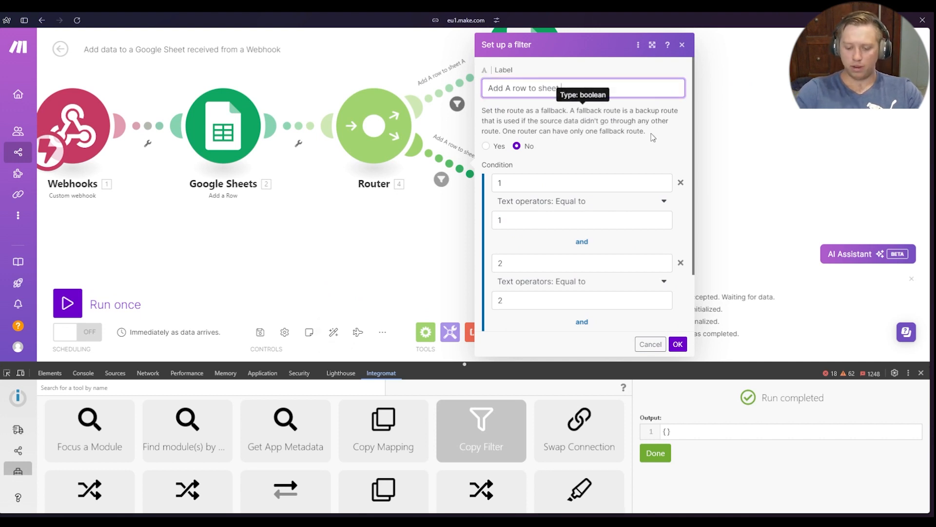
pyautogui.scroll(-3, 564, 243)
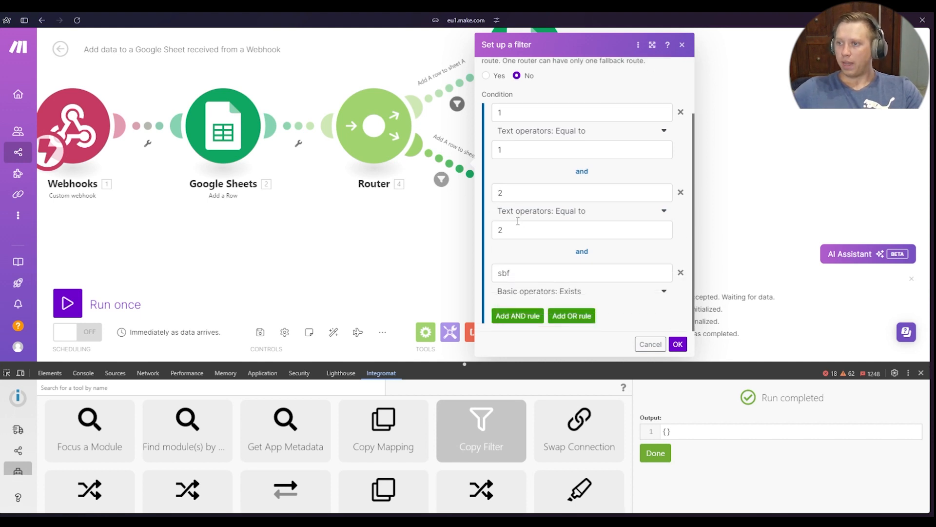
pyautogui.doubleClick(531, 152)
pyautogui.write('2')
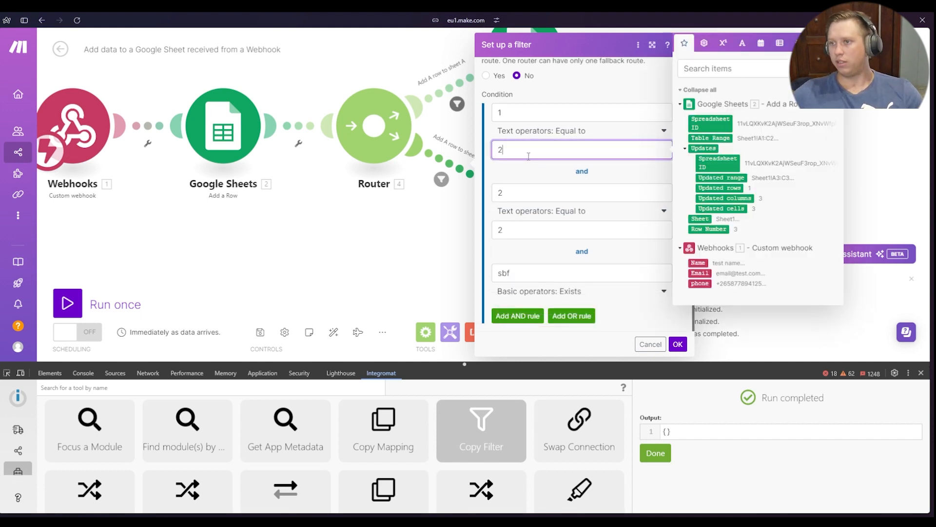
pyautogui.click(678, 343)
pyautogui.click(451, 164)
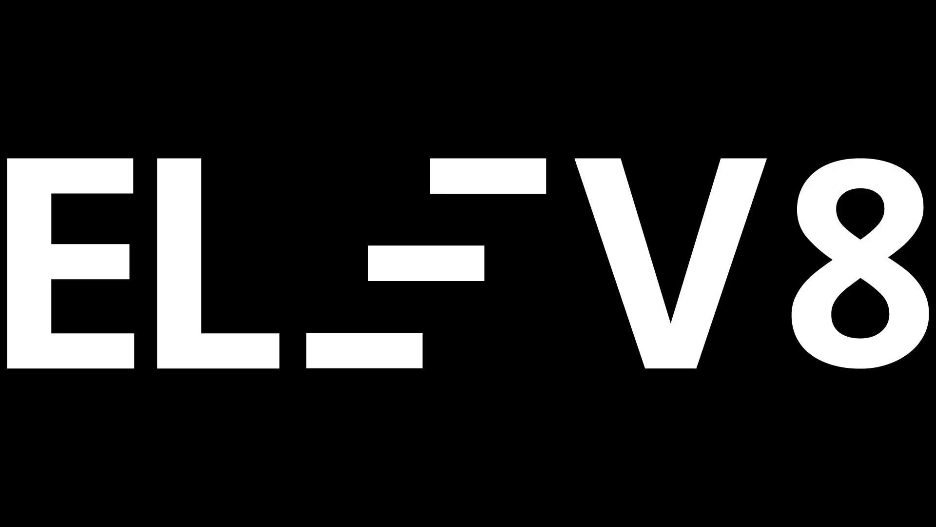